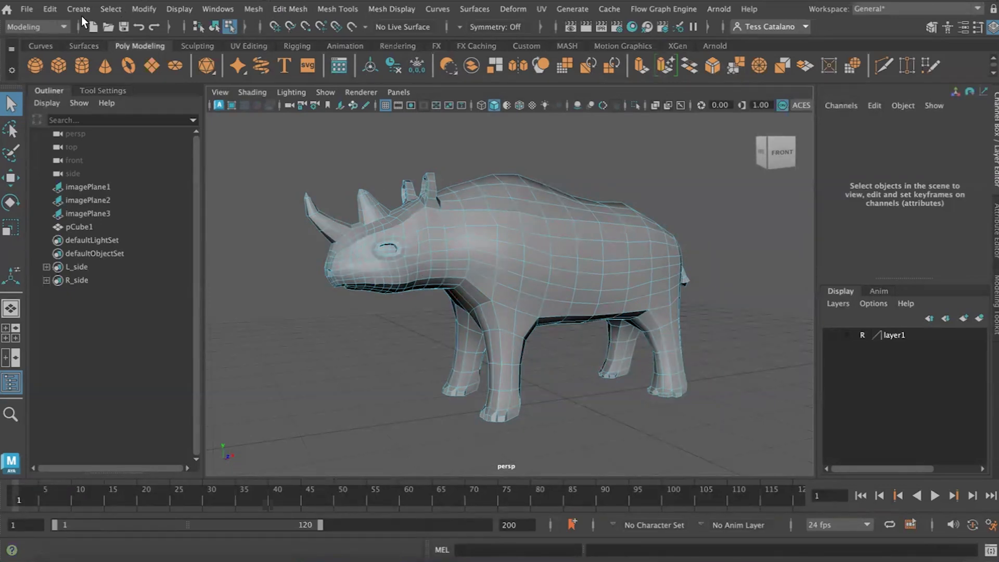
- Save the scene under the new name Rhino_UV.mb in the project's scenes folder
left_click(26, 9)
mouse_move(40, 8)
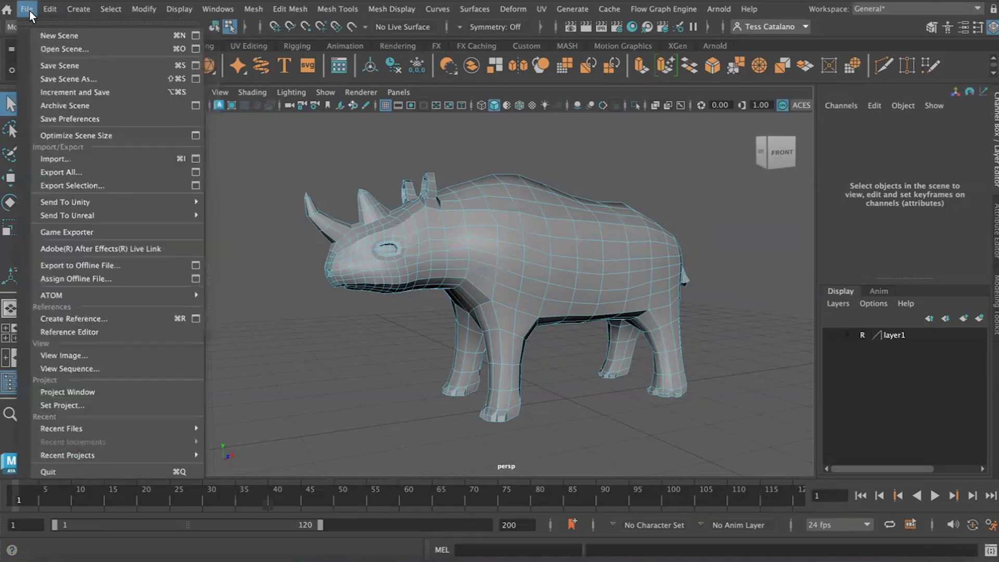
left_click(58, 79)
left_click(232, 458)
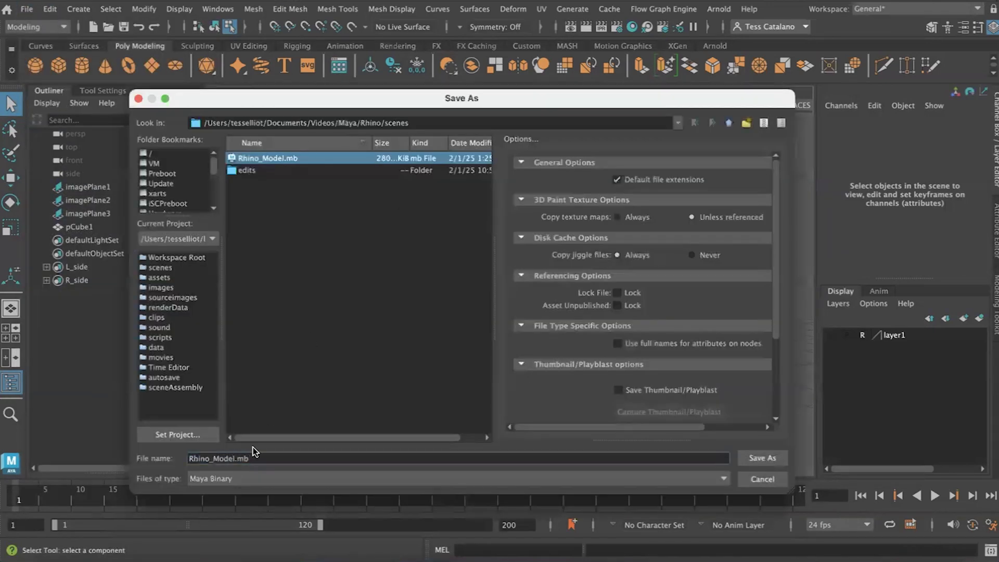
key("BackSpace")
key("BackSpace")
key("BackSpace")
key("BackSpace")
key("BackSpace")
type("UV")
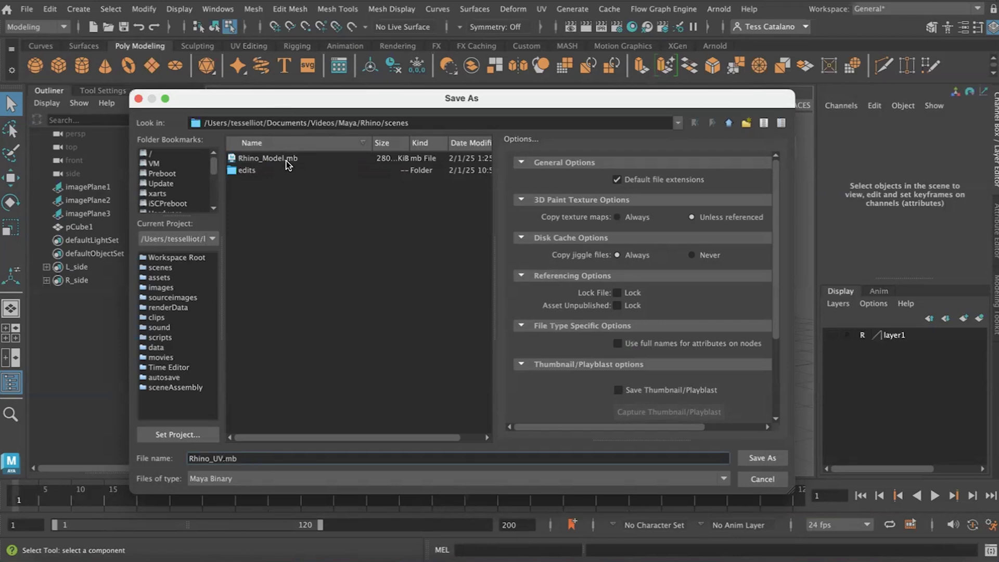
left_click(755, 458)
- Delete the three image planes and rename the rhino mesh pCube1 to Rhino_GEO
left_click_drag(89, 191, 88, 213)
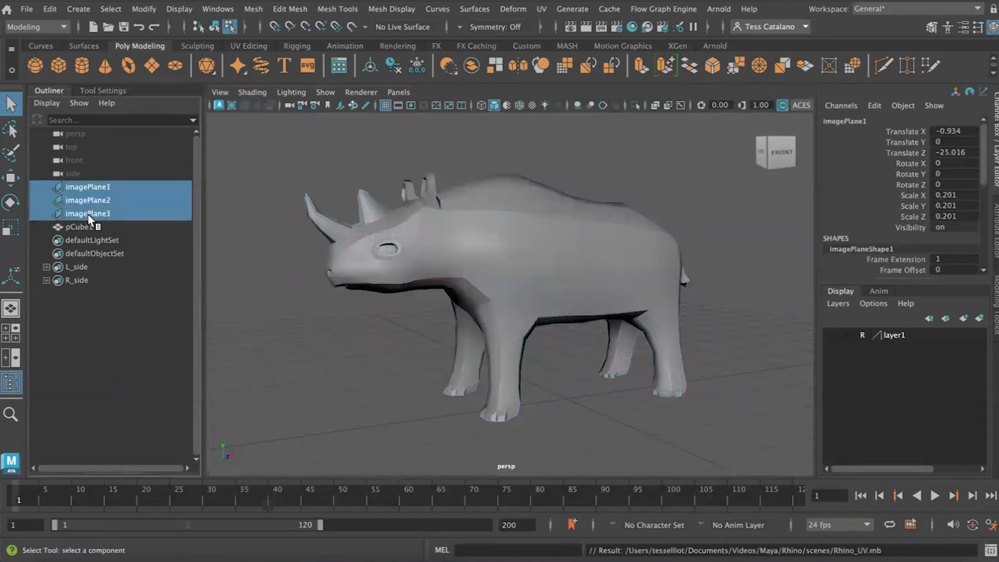
key("Delete")
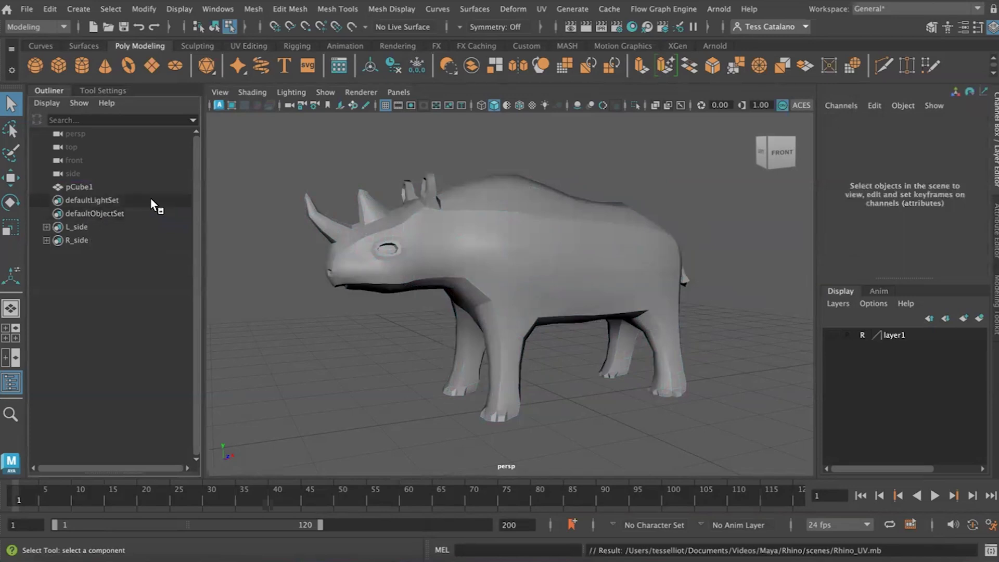
double_click(87, 188)
type("Rhino_GEO")
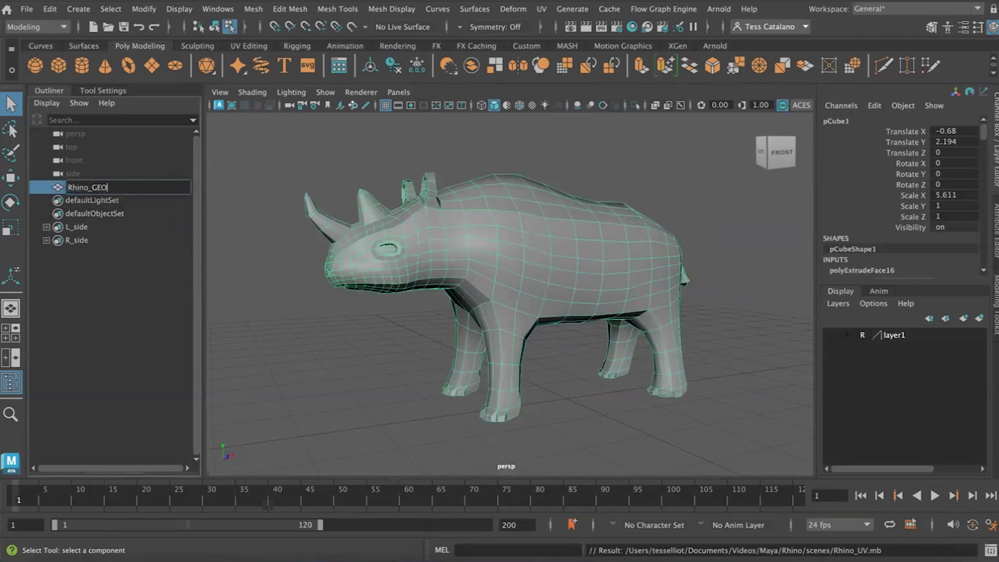
key("Return")
left_click(292, 333)
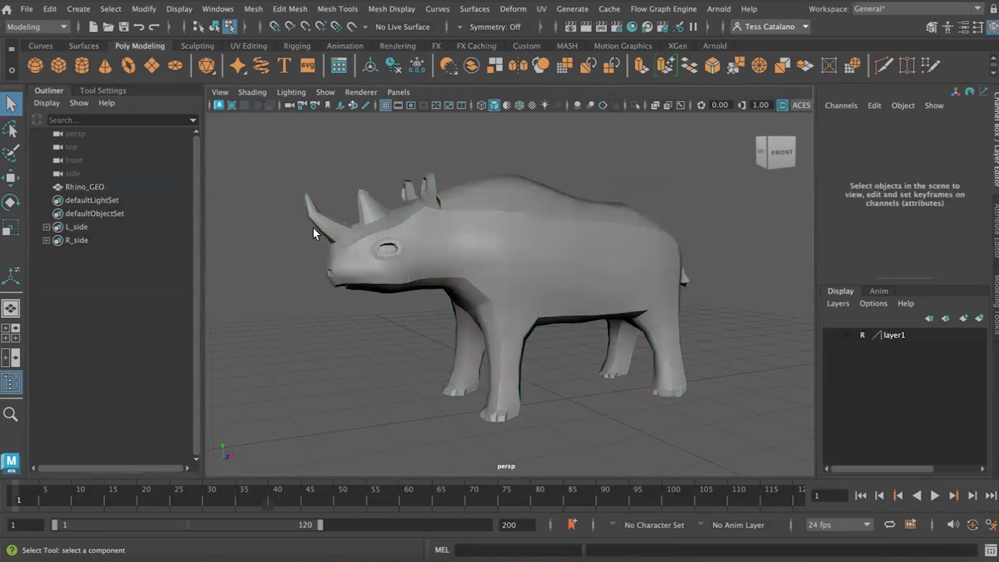
- Switch the rhino to face mode and select the faces stored in the L_side quick select set
left_click(77, 222)
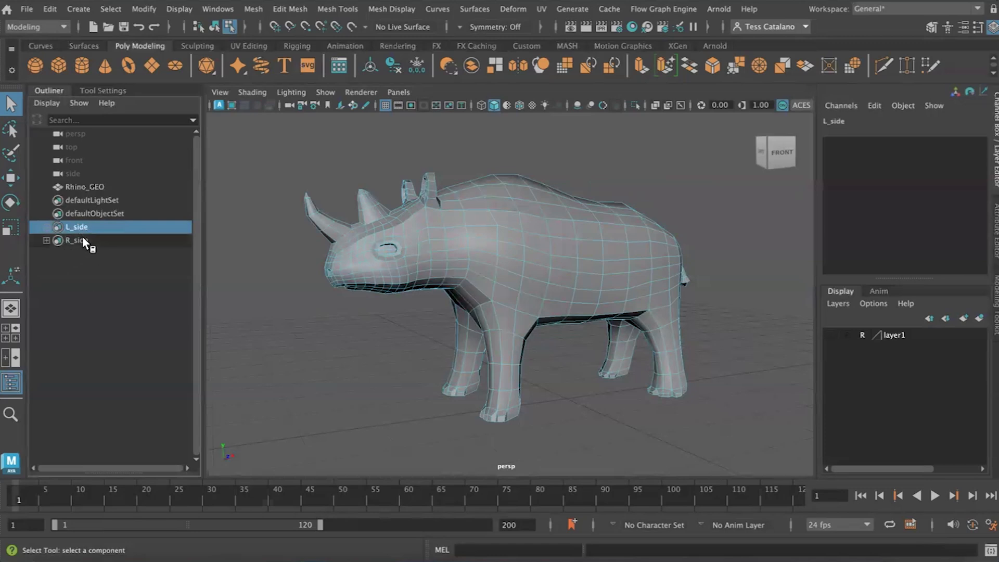
left_click(83, 238)
left_click(76, 229)
left_click(68, 264)
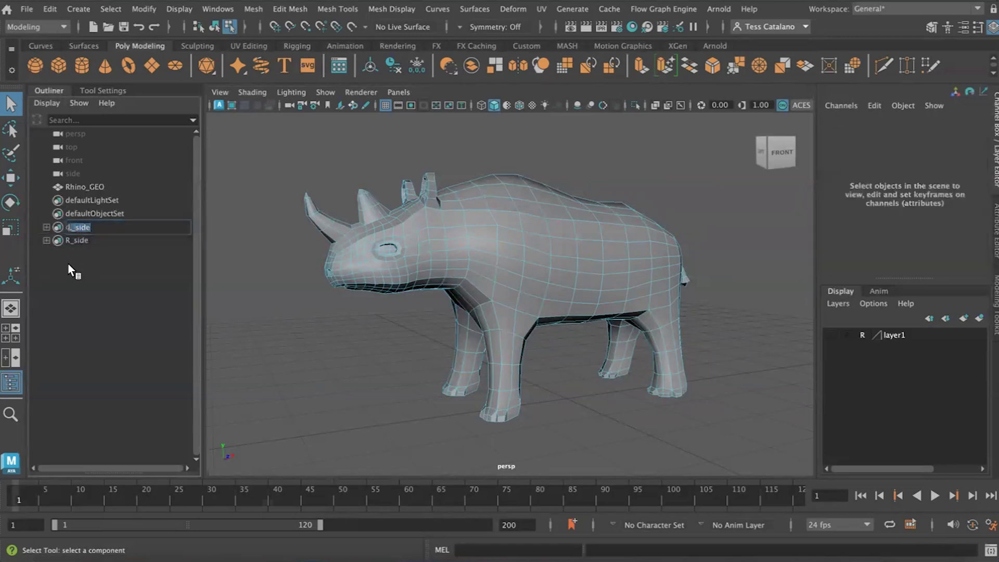
right_click_drag(469, 274, 583, 141)
right_click_drag(526, 225, 590, 138)
right_click_drag(485, 208, 489, 204)
left_click(538, 271)
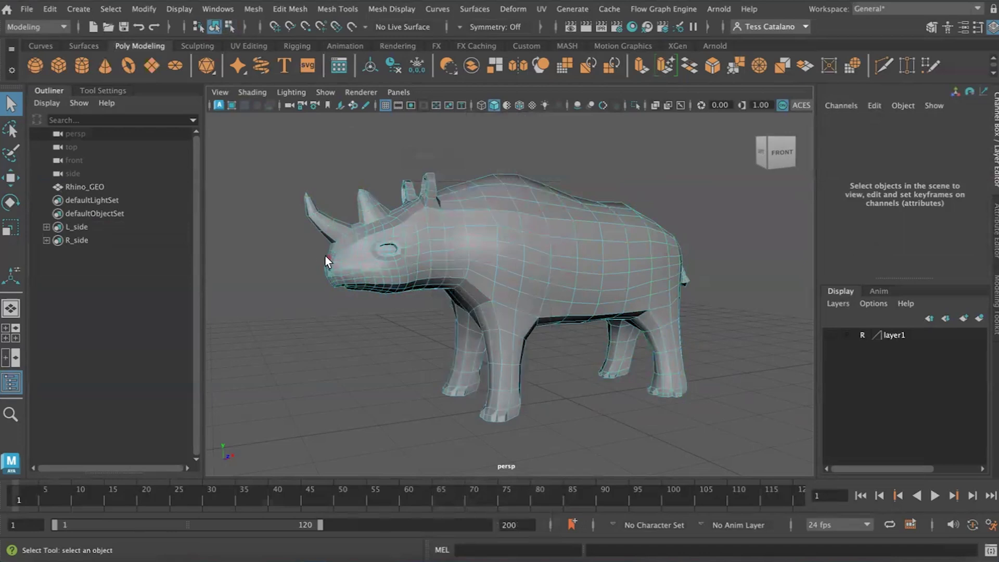
left_click(111, 9)
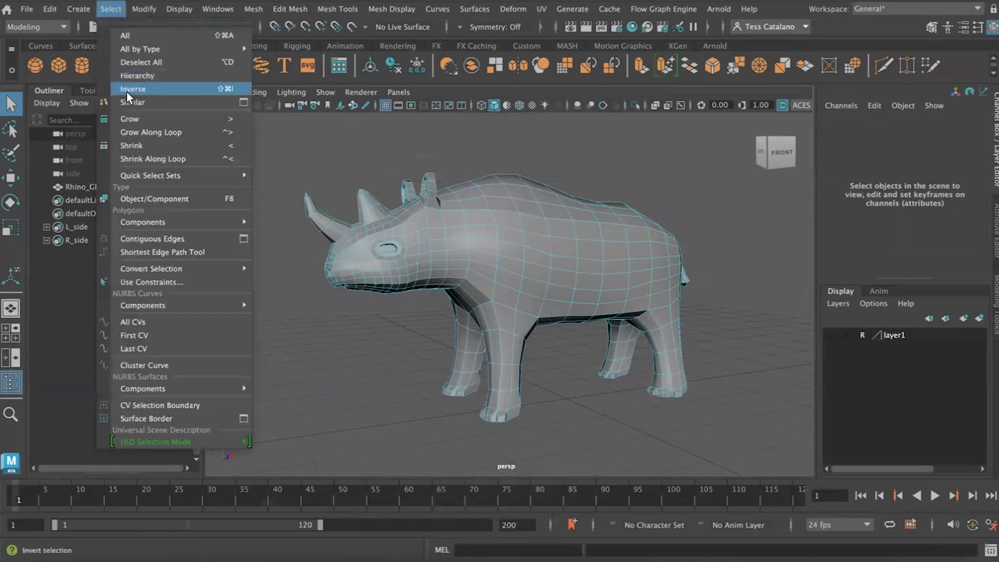
mouse_move(142, 177)
left_click(280, 177)
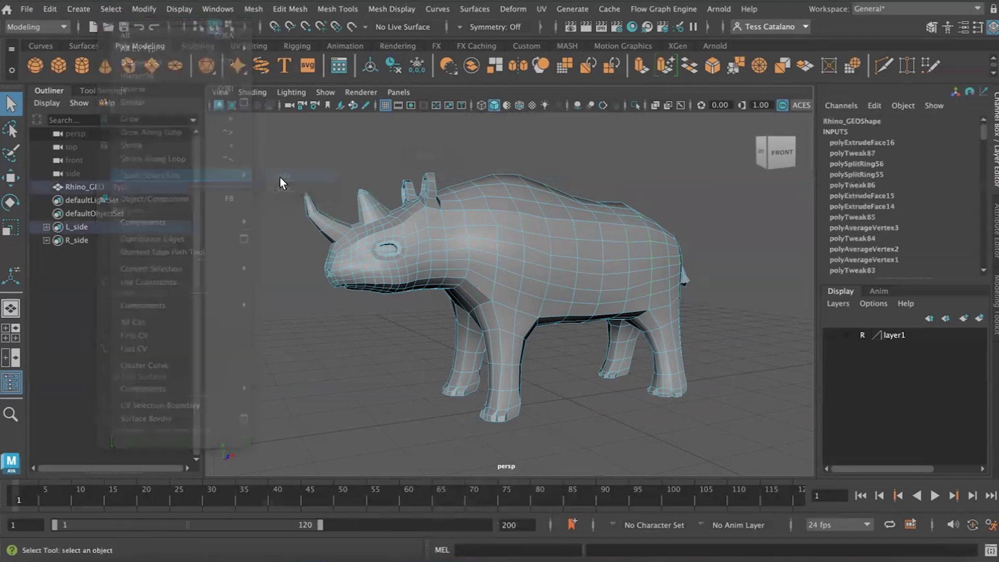
left_click_drag(326, 350, 395, 355, "alt")
- Select the faces stored in the R_side quick select set and view them on the model
left_click(76, 239)
double_click(95, 240)
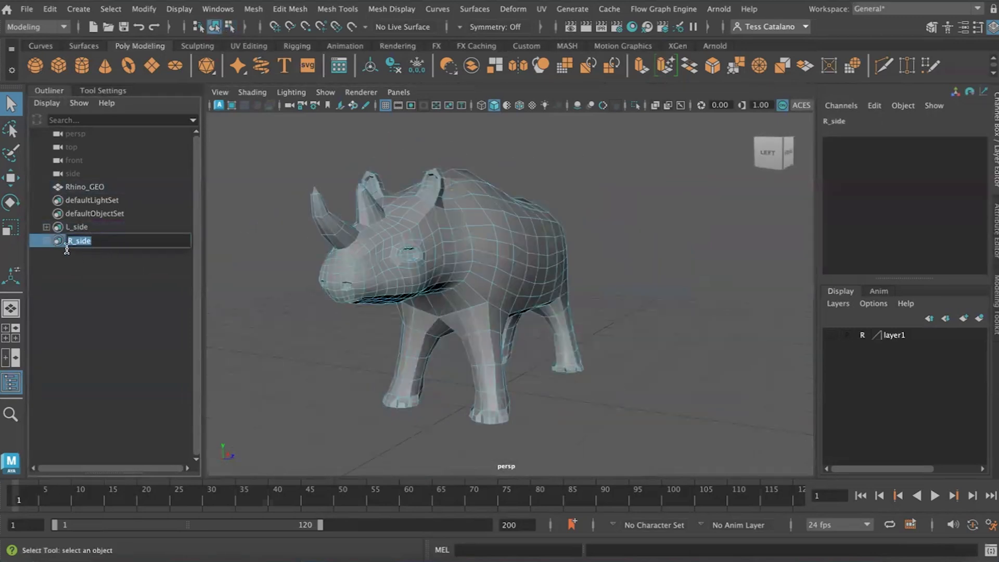
left_click(100, 275)
left_click(72, 227)
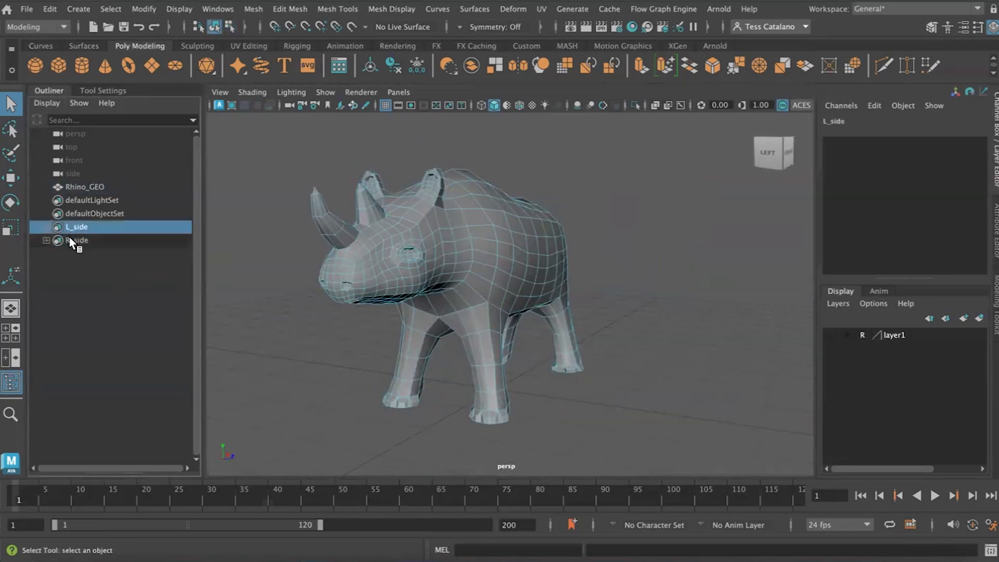
left_click(72, 239)
left_click(111, 9)
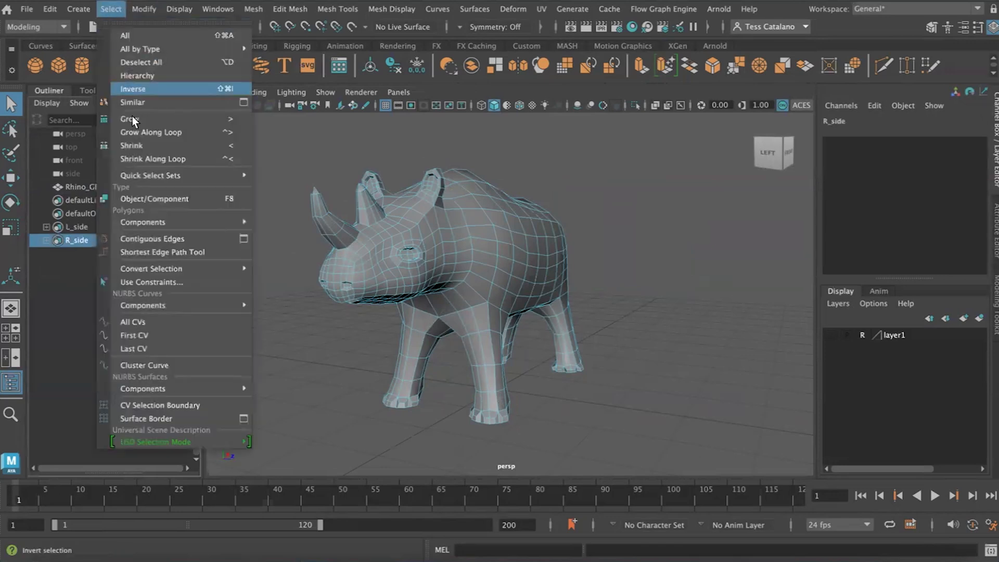
mouse_move(148, 175)
left_click(279, 189)
left_click_drag(306, 251, 352, 304, "alt")
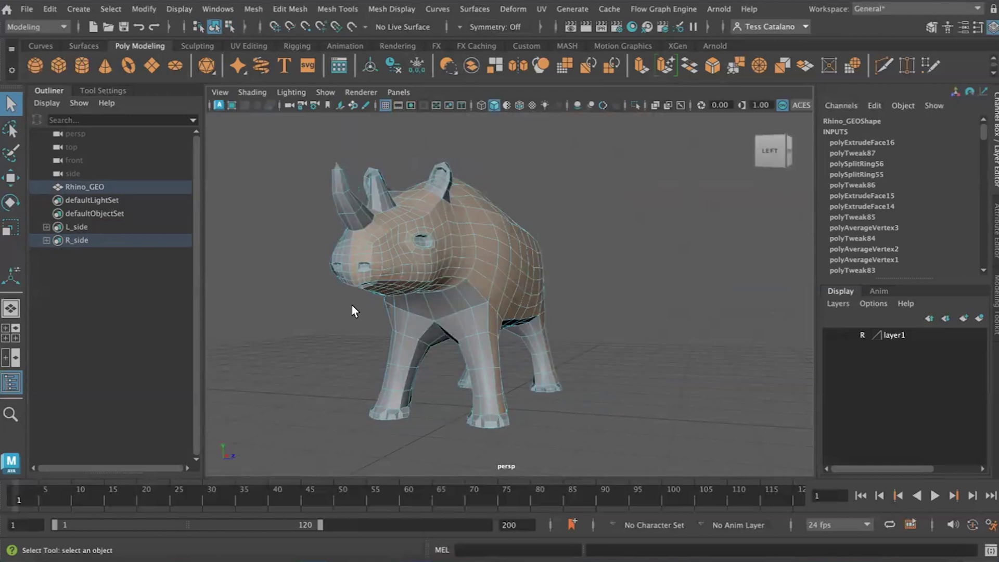
- Select all the sole faces of the front foot on the R_side half of the rhino, including the toe undersides
left_click_drag(584, 381, 553, 344, "alt")
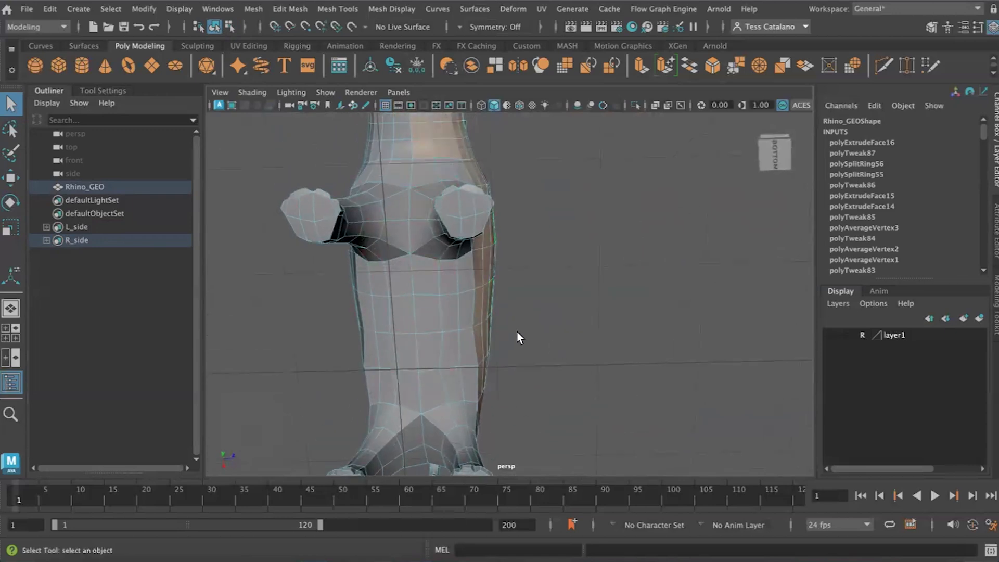
scroll(511, 291, "up", 4)
middle_click_drag(497, 232, 539, 328, "alt")
scroll(539, 329, "up", 2)
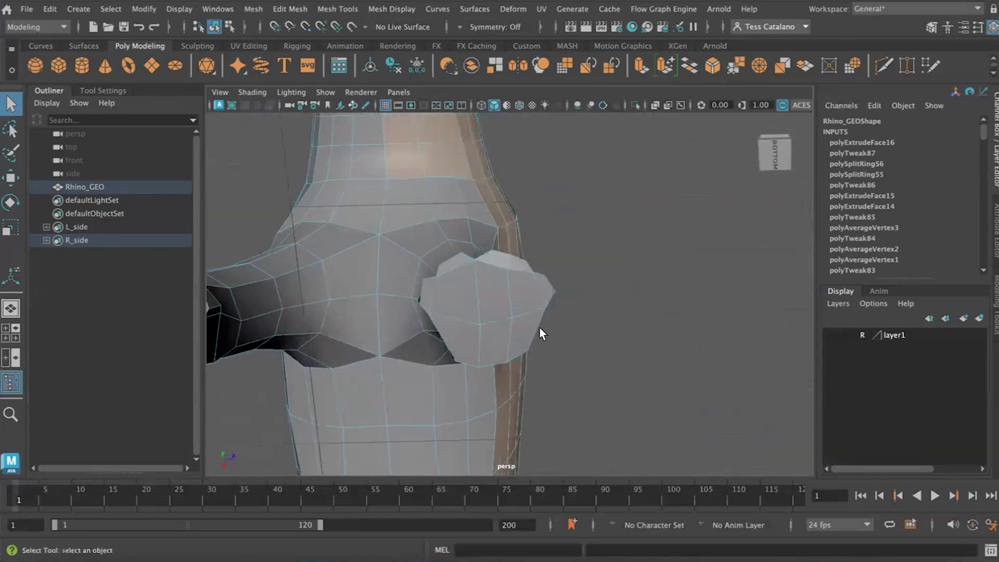
left_click(510, 261)
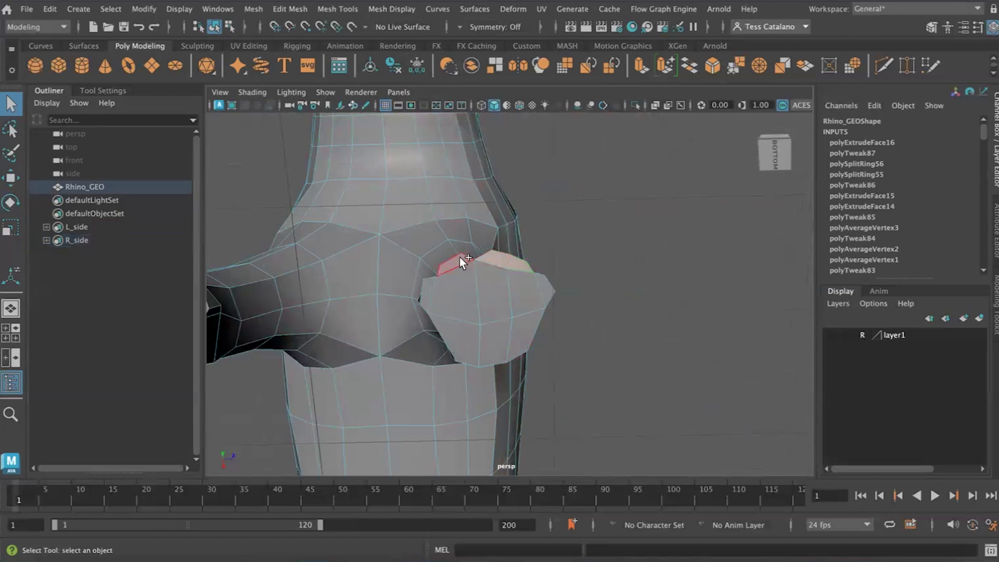
left_click(496, 289, "shift")
left_click(531, 285, "shift")
left_click(546, 283, "shift")
left_click(531, 322, "shift")
left_click(494, 332, "shift")
left_click(463, 337, "shift")
- Add all the sole faces of the other front foot to the face selection
left_click_drag(461, 326, 466, 267, "alt")
left_click(439, 253, "shift")
left_click(388, 233, "shift")
left_click(352, 263, "shift")
left_click(357, 237, "shift")
left_click(339, 259, "shift")
left_click(366, 306, "shift")
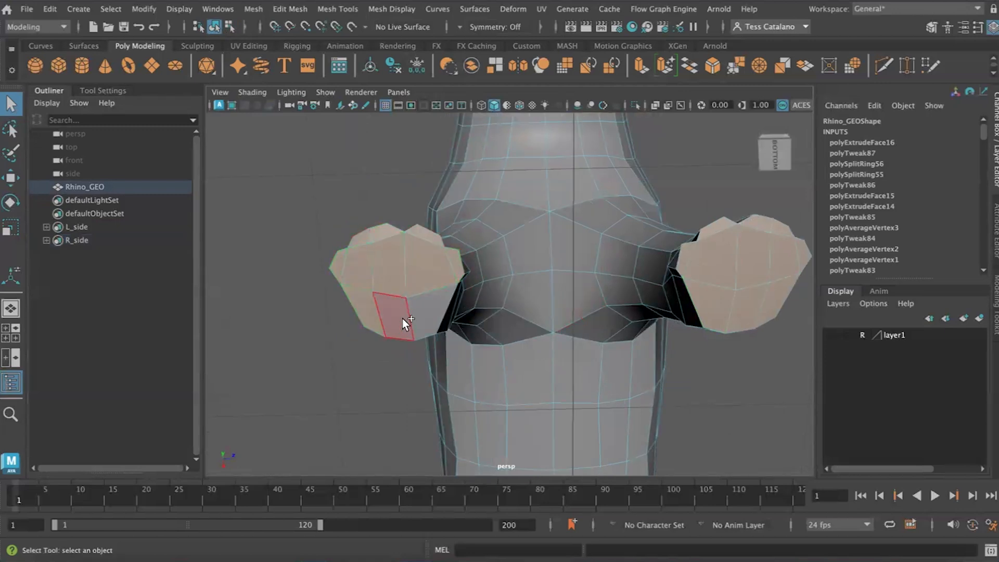
left_click(402, 318, "shift")
left_click(422, 316, "shift")
- Add the sole faces of both hind feet to the face selection
middle_click_drag(482, 334, 483, 332, "alt")
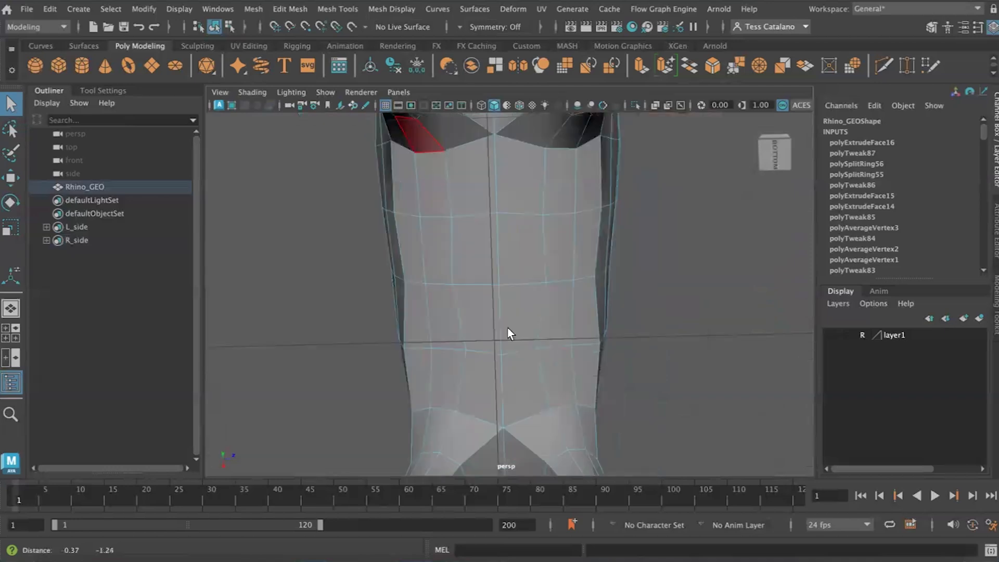
left_click_drag(507, 328, 541, 264, "alt")
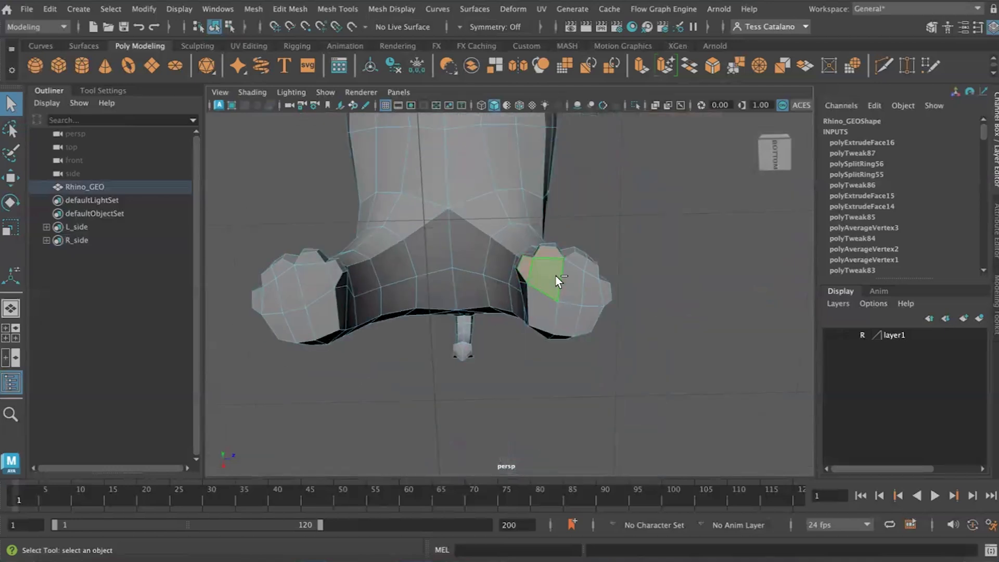
left_click(587, 266, "shift")
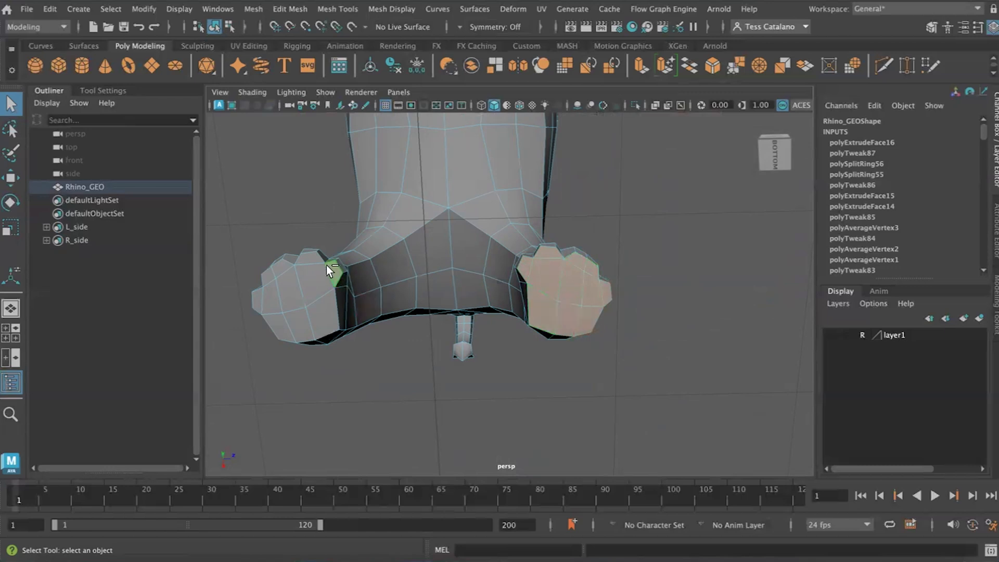
left_click(312, 280, "shift")
left_click(323, 311, "shift")
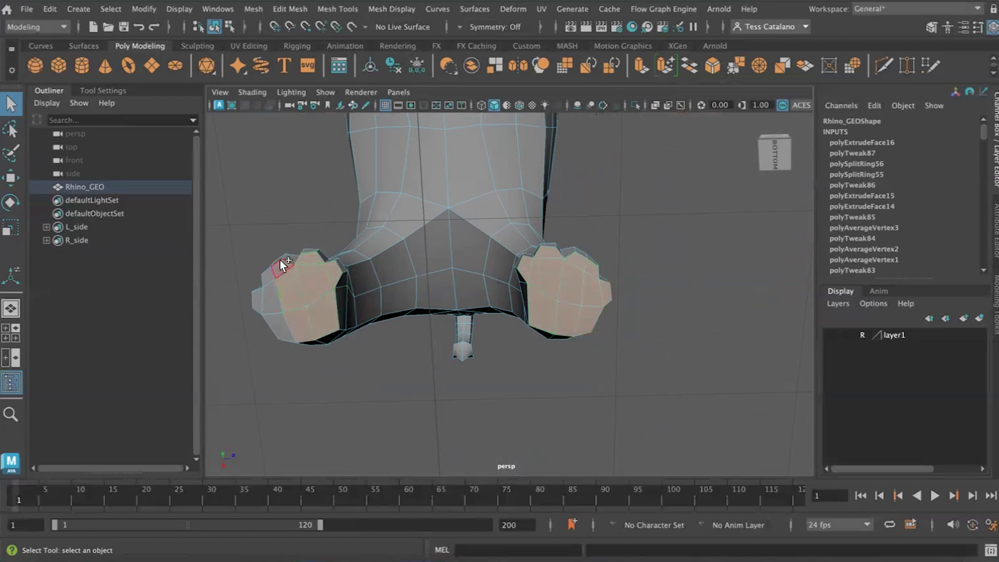
left_click(260, 302, "shift")
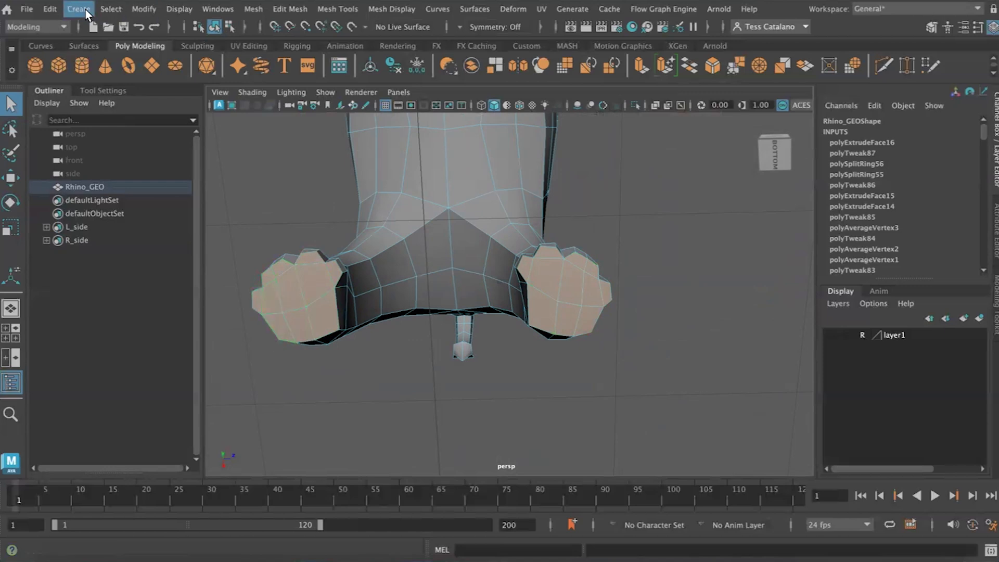
- Create a quick select set named Feet_Bottom from the selected sole faces
left_click(79, 8)
mouse_move(120, 337)
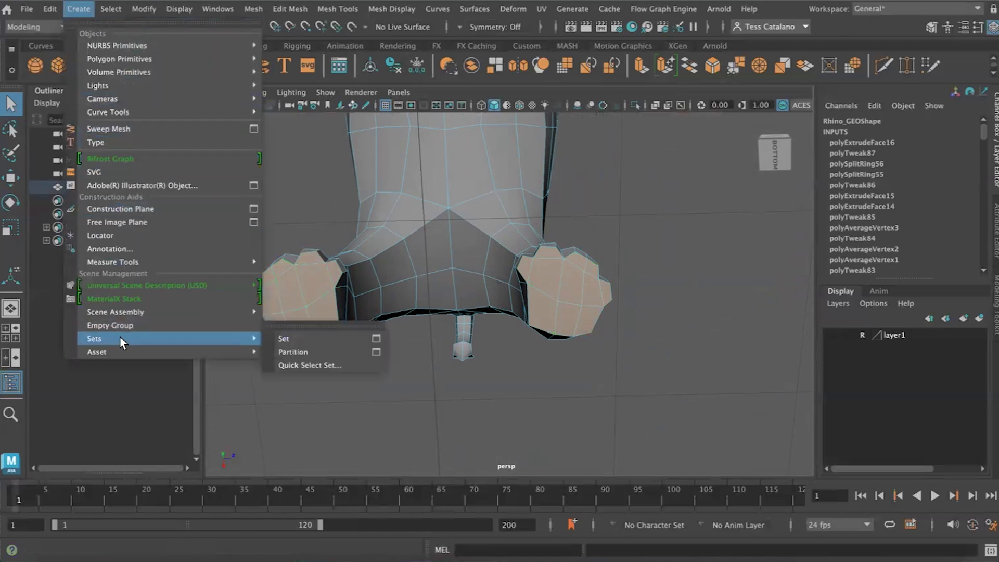
left_click(294, 363)
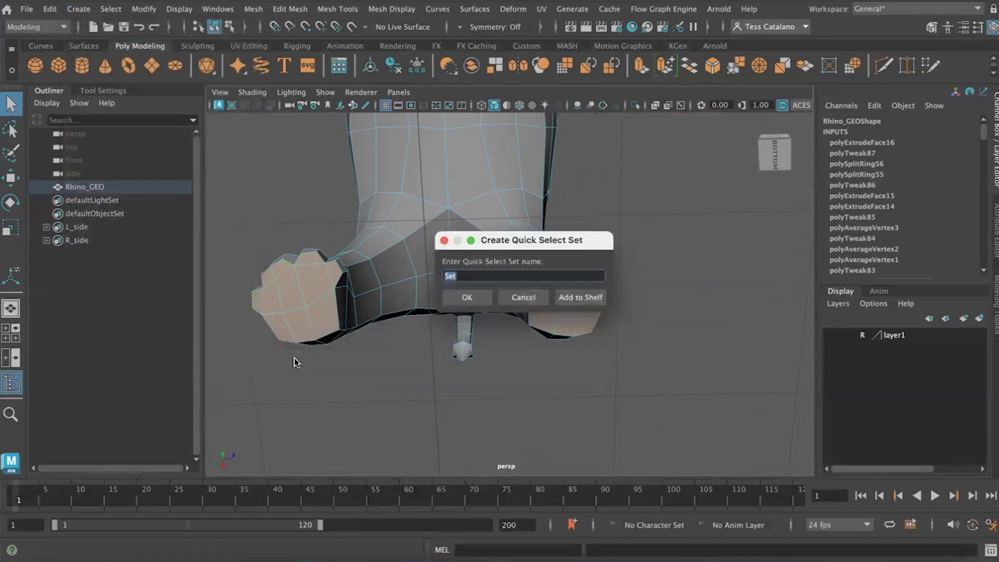
key("BackSpace")
type("Feet_Bottom")
key("Return")
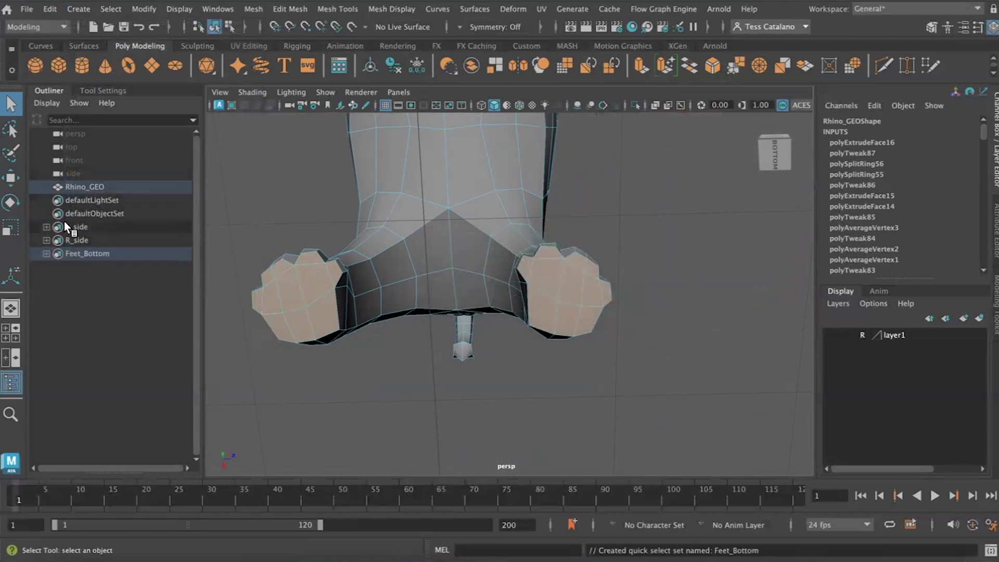
- Inspect the selected soles on all four feet, clear the selection and review the list of quick select sets
left_click_drag(662, 337, 580, 334, "alt")
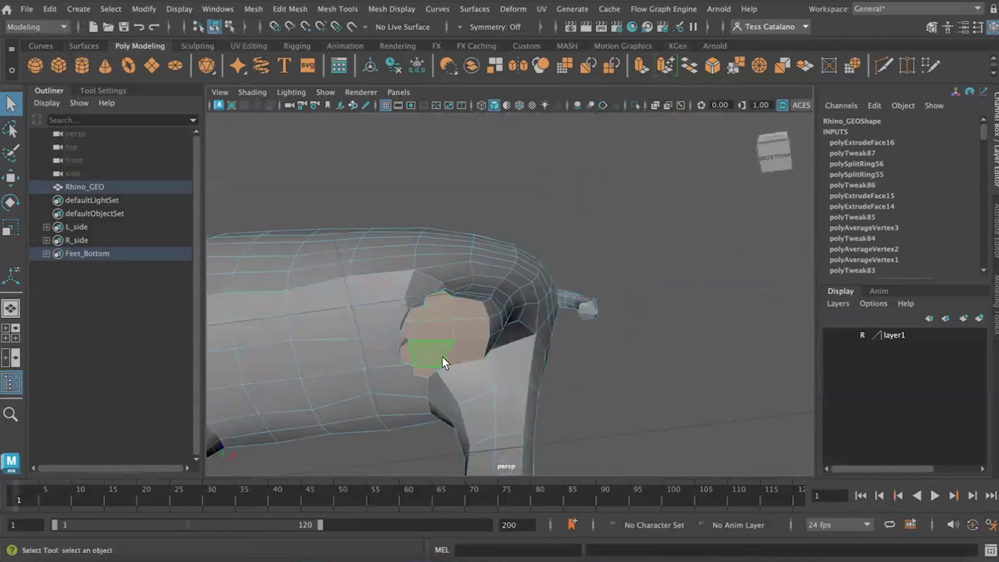
right_click_drag(409, 332, 370, 372, "alt")
middle_click_drag(370, 372, 387, 387, "alt")
left_click_drag(388, 387, 499, 313, "alt")
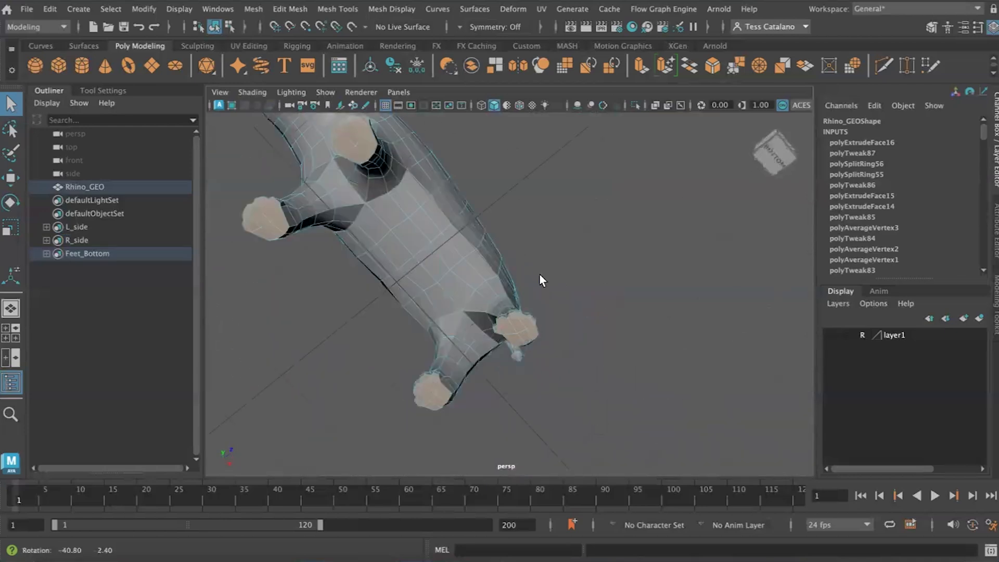
left_click(562, 292)
left_click(120, 11)
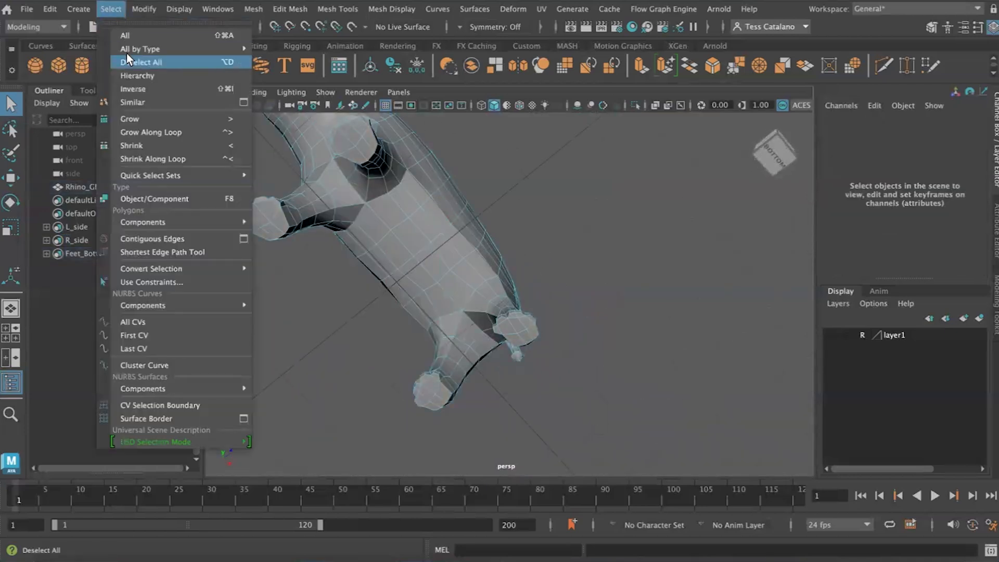
mouse_move(142, 176)
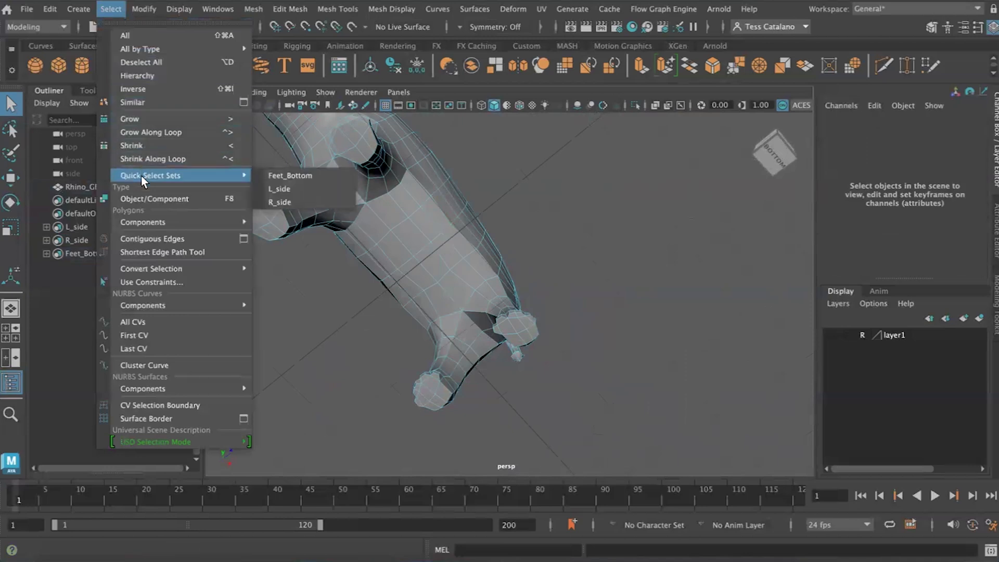
left_click(280, 191)
- Try to select the rim and side faces of the rhino's right ear
left_click_drag(500, 203, 501, 226, "alt")
scroll(368, 245, "up", 5)
scroll(401, 257, "up", 6)
left_click(505, 232)
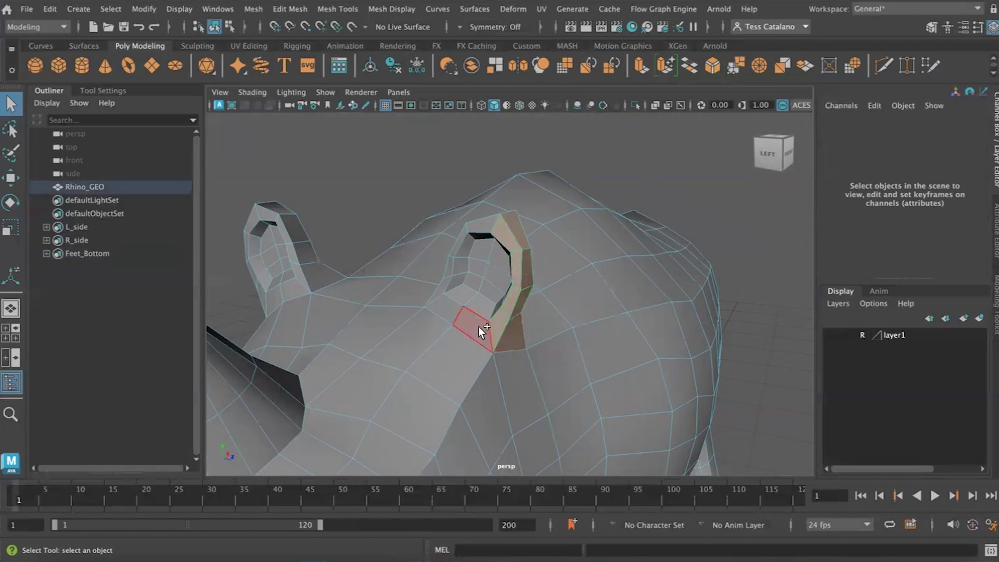
left_click_drag(477, 313, 408, 285, "alt")
right_click_drag(408, 286, 381, 295, "alt")
left_click_drag(381, 295, 392, 269, "alt")
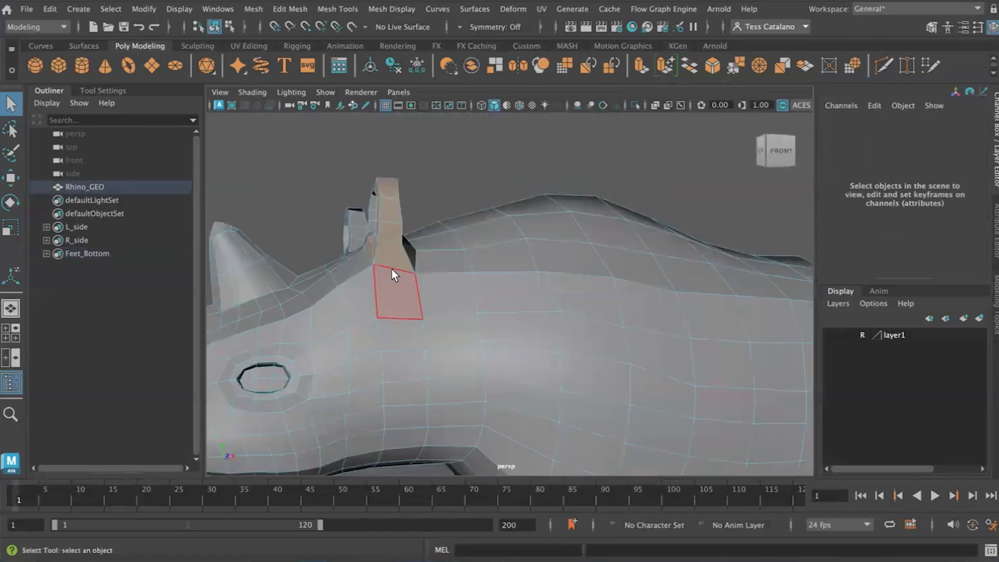
left_click_drag(332, 242, 586, 263, "alt")
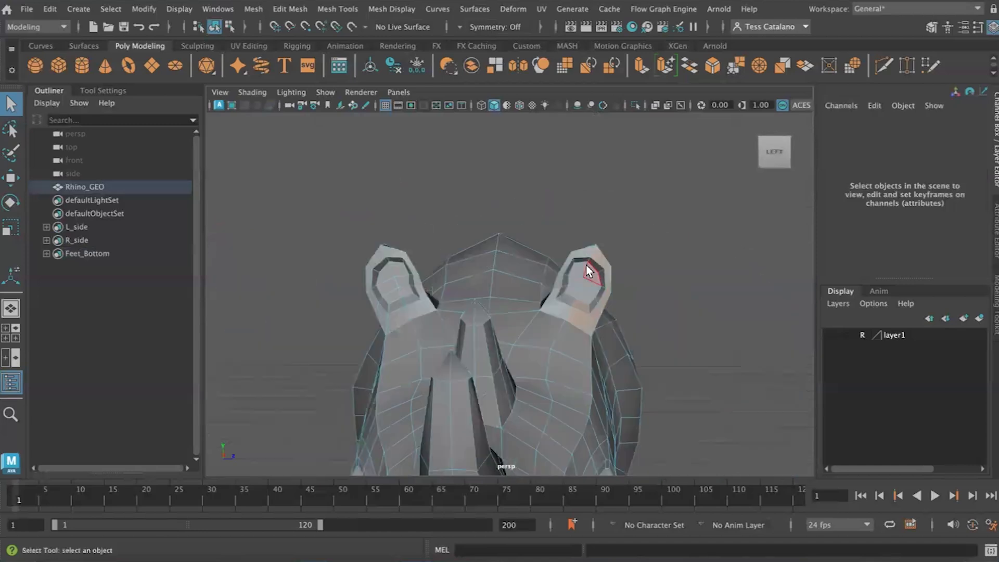
double_click(568, 262, "shift")
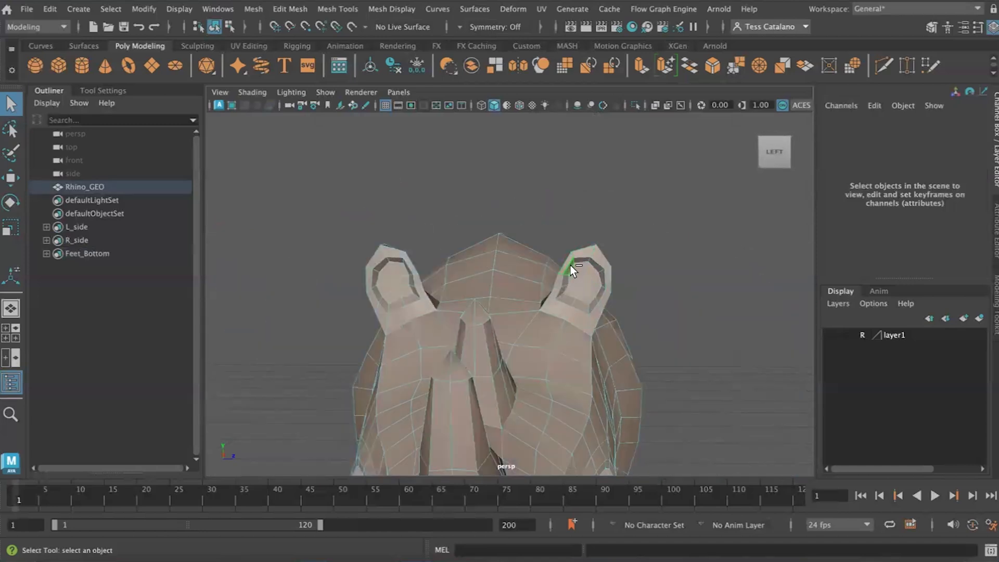
- Select all the front and inner faces of the rhino's right ear
left_click(589, 276)
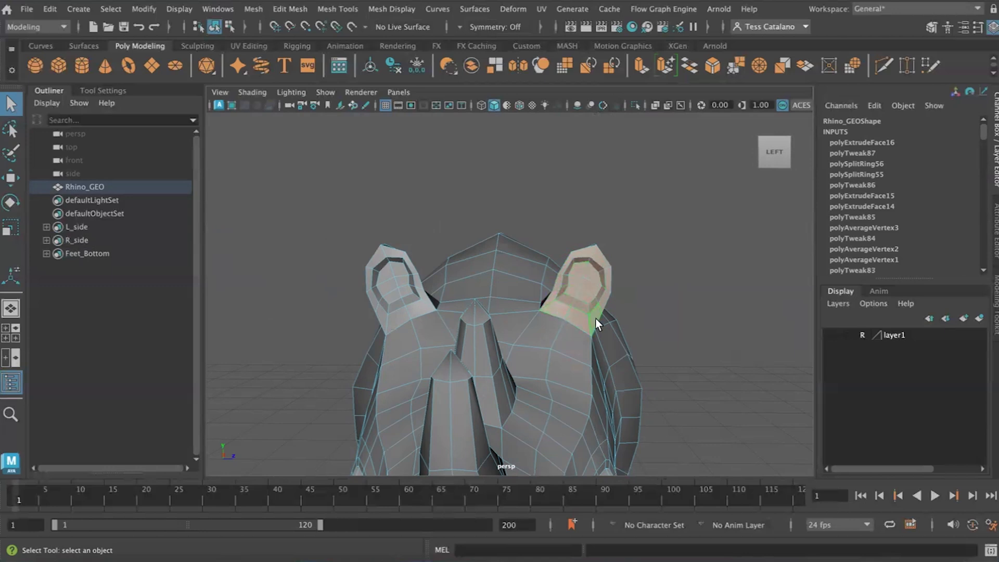
middle_click_drag(643, 327, 602, 339, "alt")
mouse_move(603, 340)
left_mouse_down("alt")
mouse_move(606, 354)
mouse_move(598, 353)
left_mouse_up("alt")
scroll(661, 296, "up", 6)
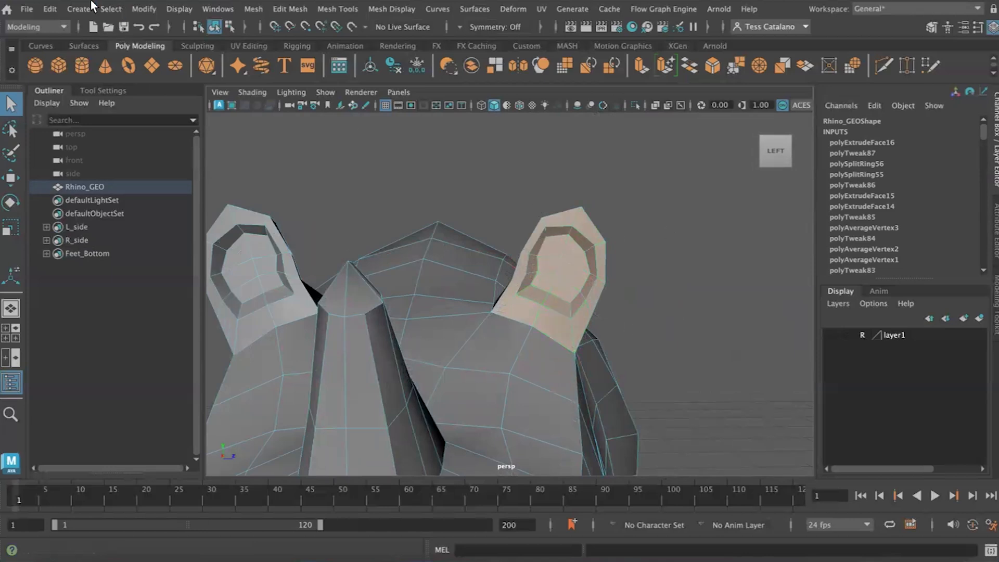
- Create a quick select set named R_ear_front from the selected ear faces
left_click(110, 9)
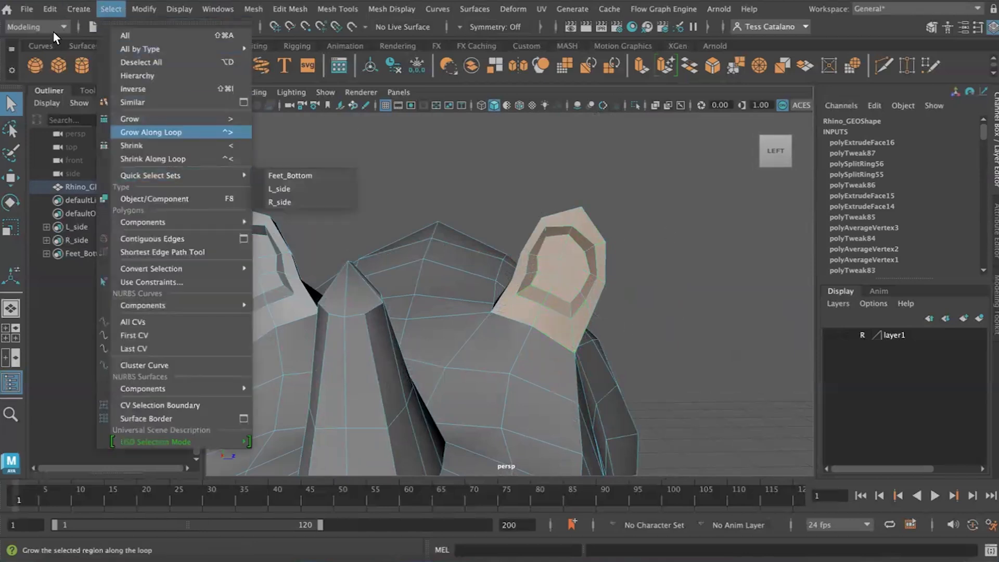
mouse_move(74, 7)
mouse_move(127, 339)
left_click(310, 365)
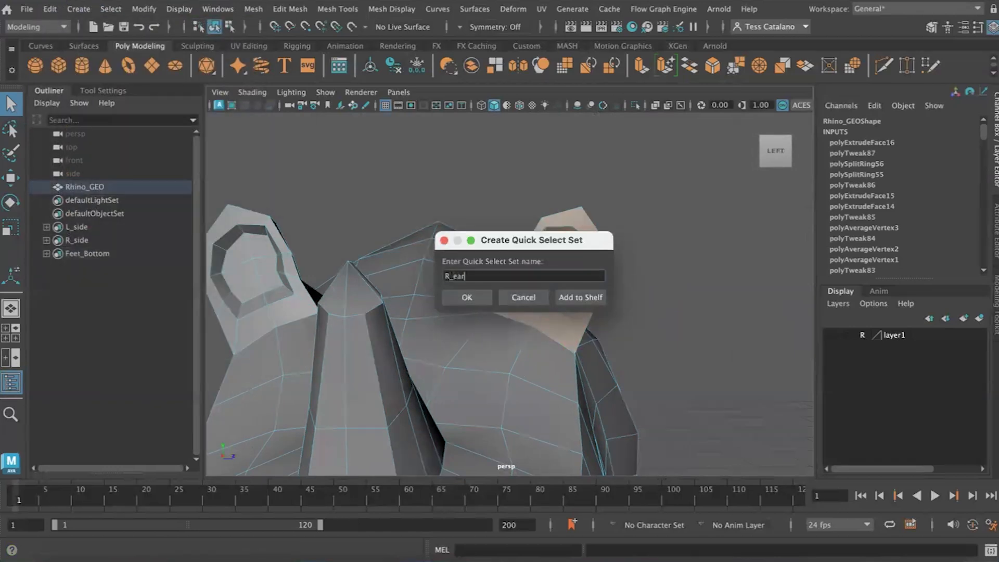
type("nt")
key("Return")
- Select all the front and inner faces of the rhino's left ear
left_click(237, 222)
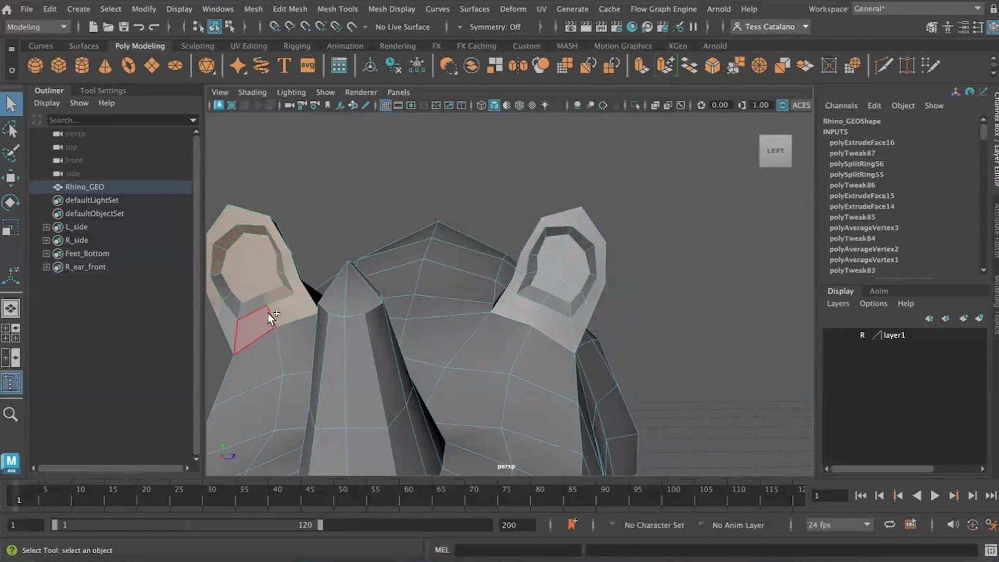
left_click_drag(294, 288, 309, 316, "alt")
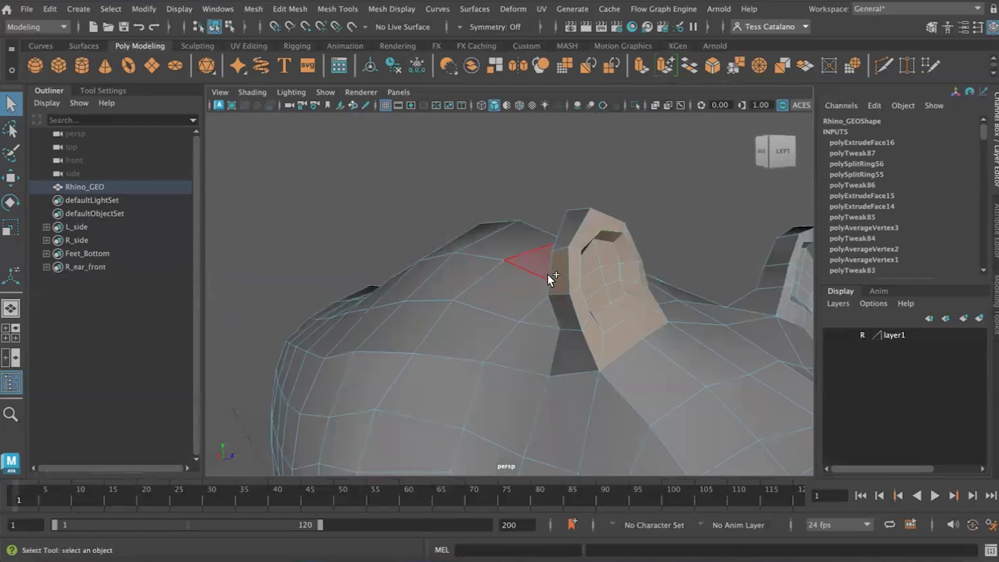
left_click_drag(588, 321, 492, 316, "alt")
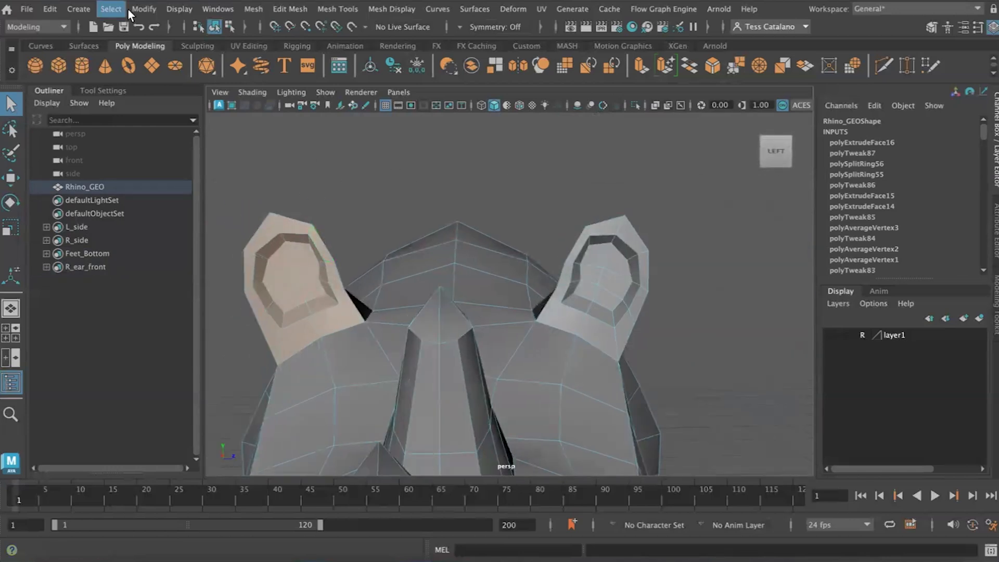
- Create a quick select set named L_ear_front from the selected ear faces
left_click(85, 8)
mouse_move(166, 338)
left_click(351, 362)
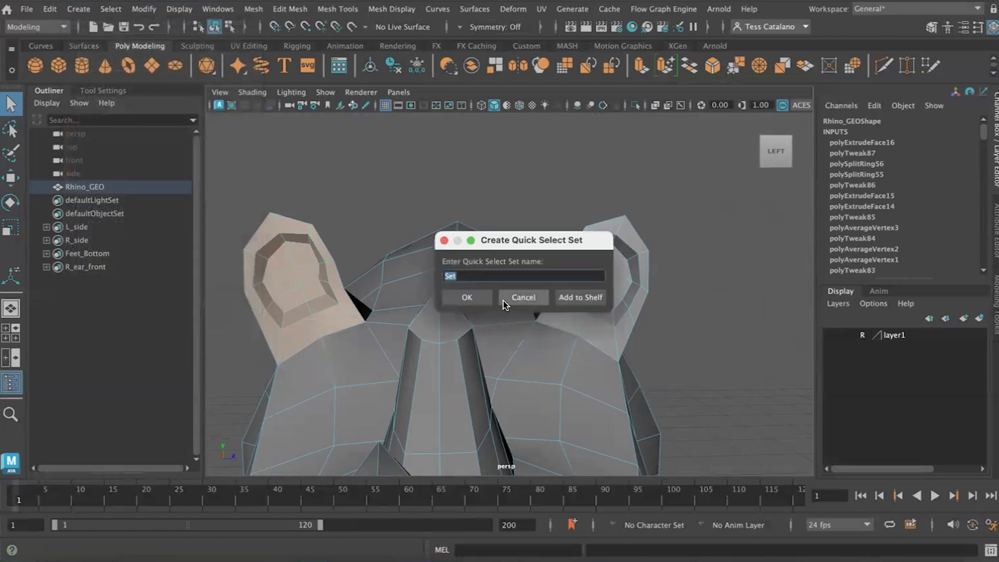
key("Return")
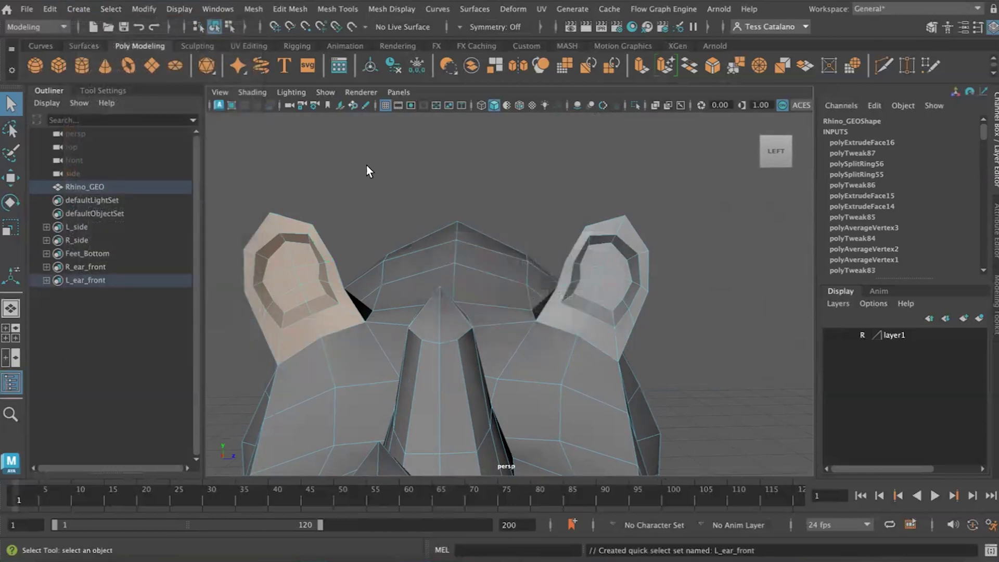
- Recall the R_ear_front quick select set to check which faces it holds
left_click(81, 264)
left_click(111, 9)
mouse_move(157, 177)
left_click(295, 216)
- Select the back and outer side faces of the rhino's right ear down to where it meets the head
left_click_drag(296, 217, 458, 211, "alt")
middle_click_drag(458, 212, 448, 273, "alt")
left_click_drag(449, 276, 526, 260, "alt")
left_click(541, 275)
left_click(475, 307)
left_click_drag(475, 307, 542, 271, "alt")
left_click(545, 267)
scroll(525, 230, "up", 3)
left_click_drag(460, 289, 499, 220, "alt")
left_click_drag(554, 345, 542, 206, "alt")
left_click_drag(528, 302, 543, 312, "alt")
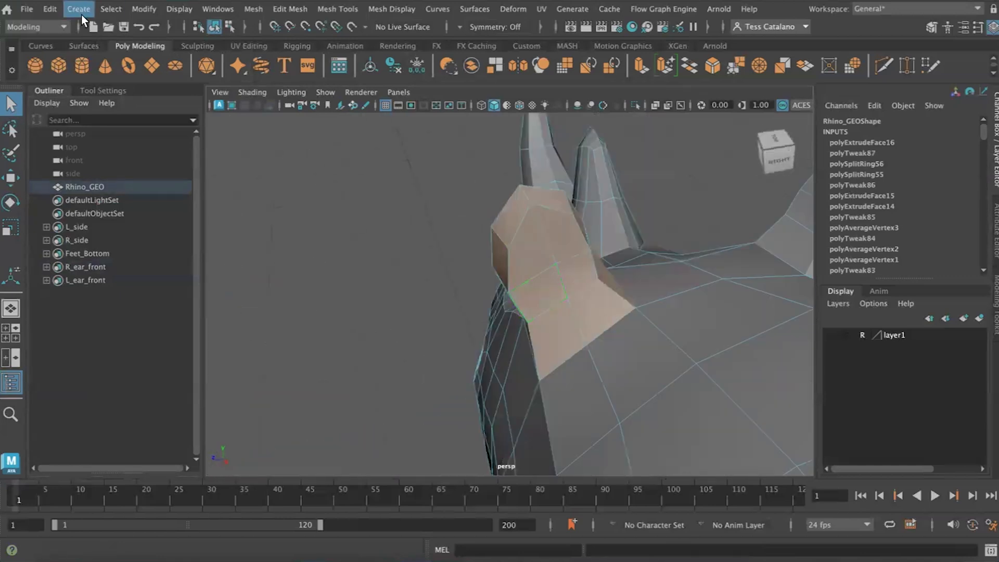
- Create a quick select set named R_ear_back from the selected ear faces
left_click(80, 11)
mouse_move(187, 337)
left_click(333, 365)
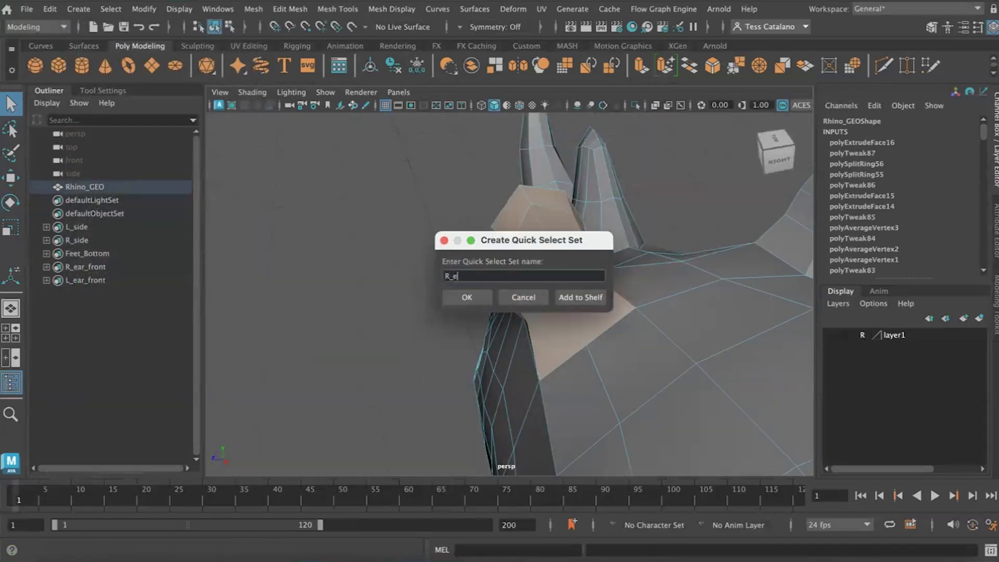
left_click(485, 295)
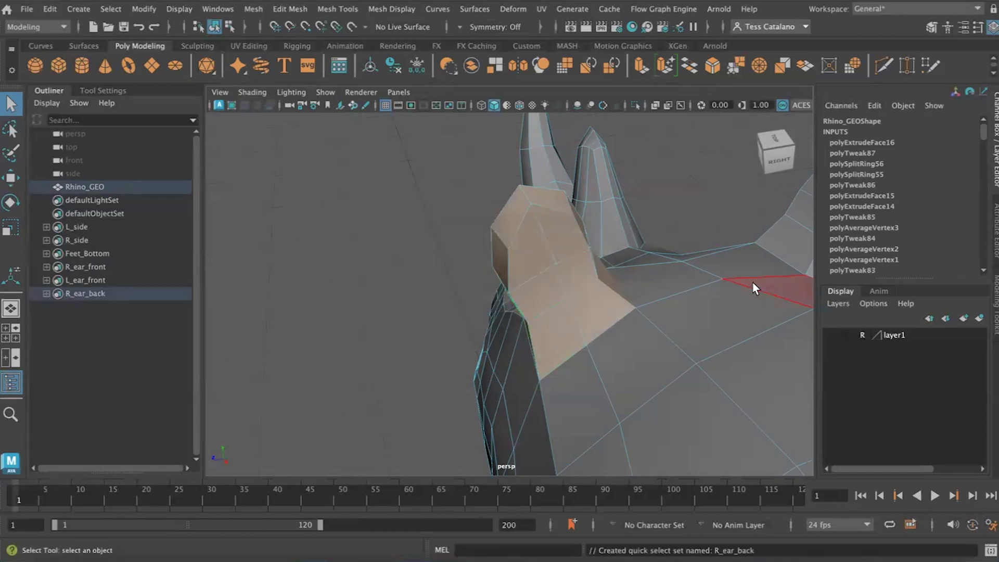
- Select the back and outer side faces of the rhino's left ear down to where it meets the head
middle_click_drag(760, 283, 393, 314, "alt")
left_click_drag(393, 314, 365, 304, "alt")
left_click(506, 302)
left_click_drag(515, 294, 627, 279, "shift")
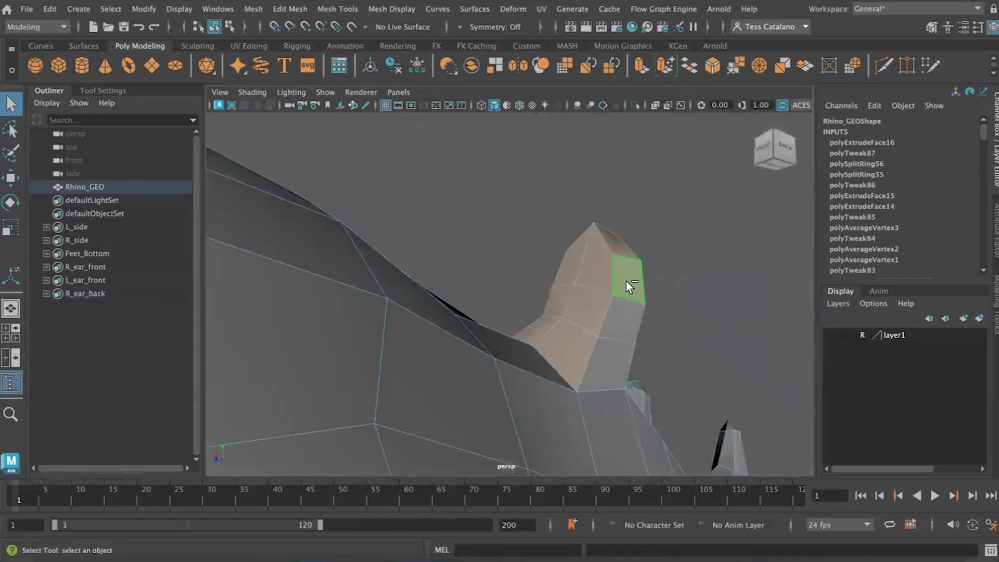
left_click_drag(529, 376, 323, 292, "alt")
- Create a quick select set named L_ear_back from the selected ear faces
left_click(78, 9)
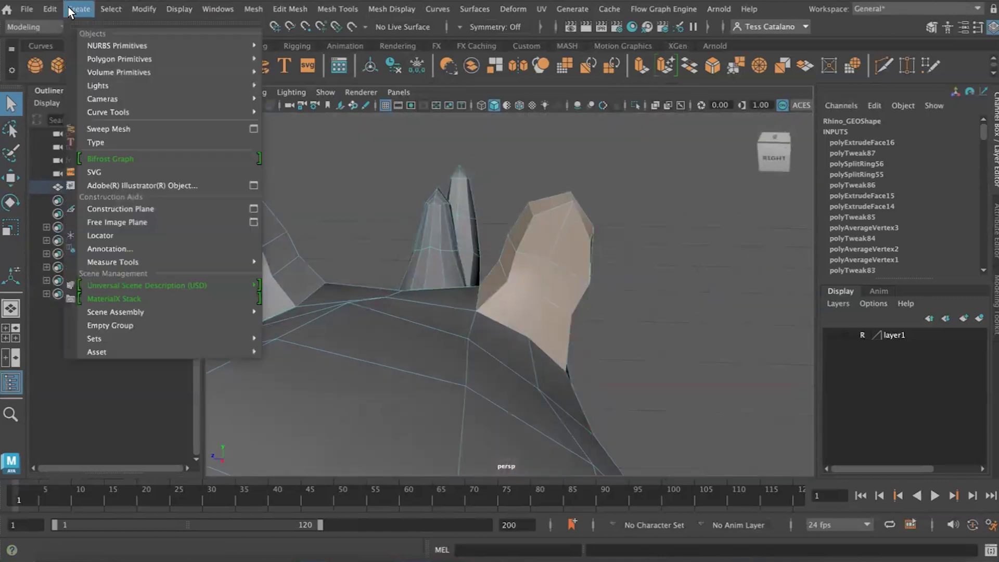
mouse_move(208, 338)
left_click(309, 365)
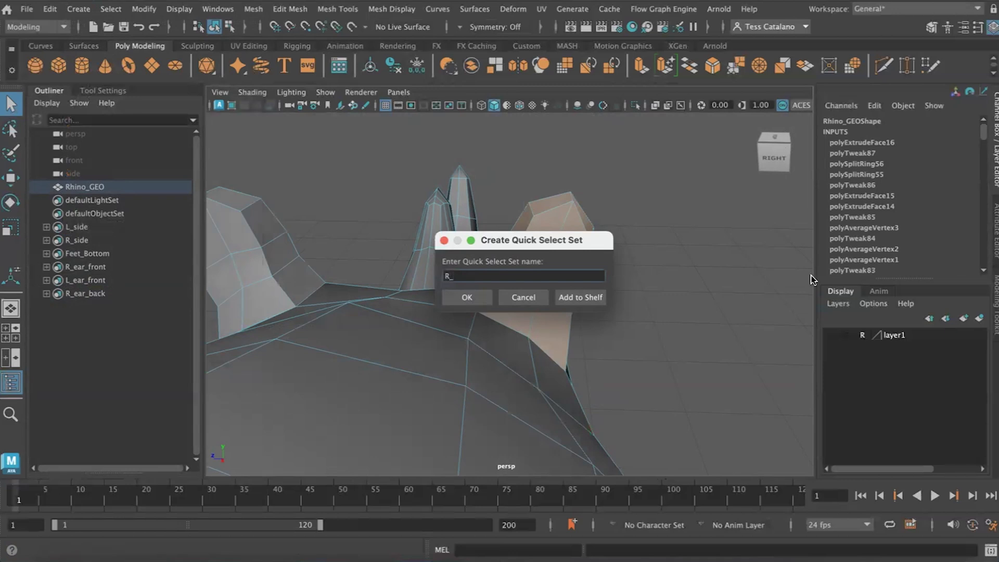
type("L_ear_back")
key("Return")
- Clear the ear selection and select all the faces of the rear horn
left_click_drag(624, 292, 579, 419, "alt")
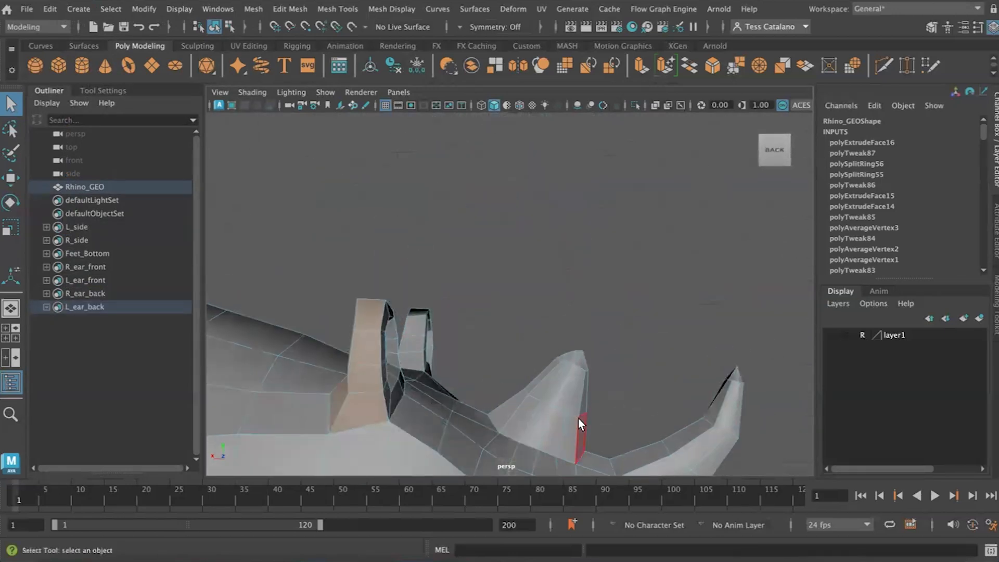
left_click_drag(506, 418, 504, 420)
left_click_drag(593, 411, 486, 433, "alt")
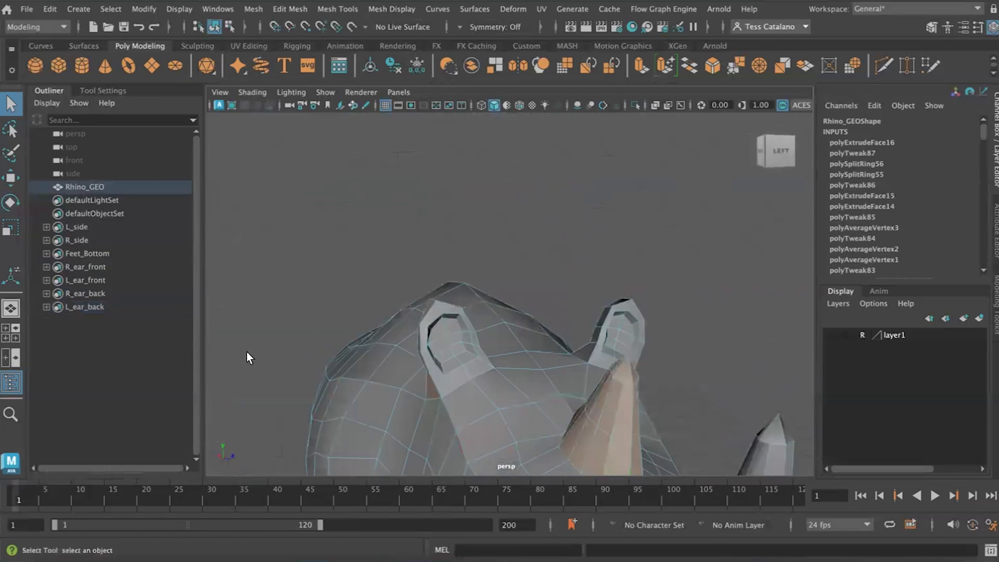
left_click(246, 351)
left_click_drag(375, 395, 488, 409, "alt")
left_click_drag(489, 329, 567, 415)
left_click_drag(567, 415, 541, 364, "alt")
- Create a quick select set named Horn_back from the selected horn faces
left_click(79, 9)
mouse_move(168, 339)
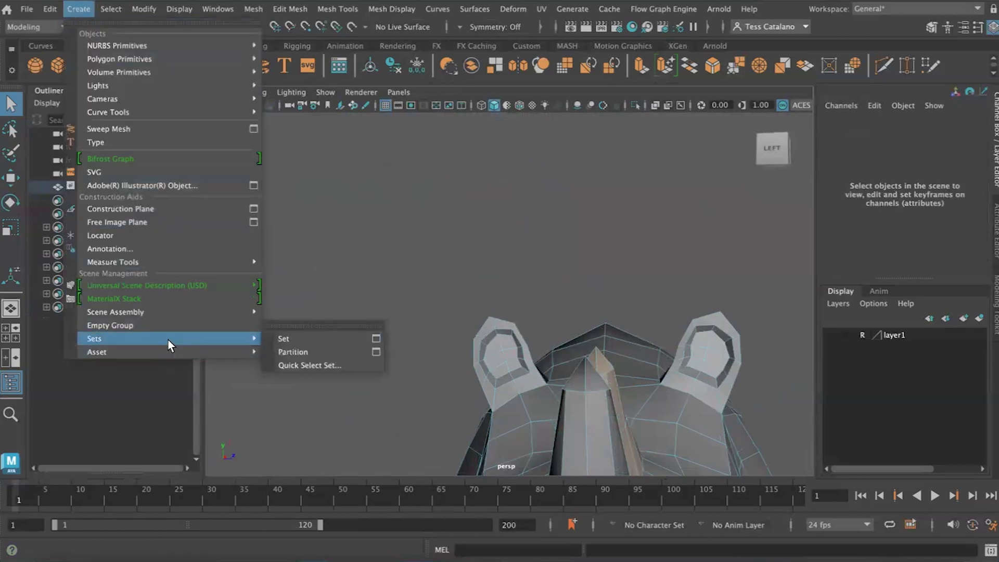
left_click(333, 364)
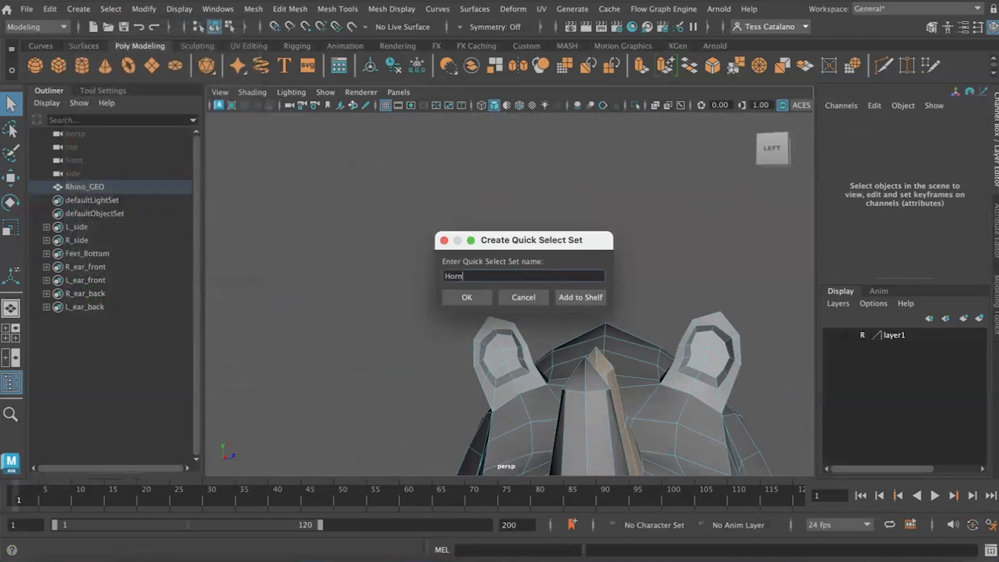
key("Return")
- Select all the faces of the front horn on the rhino's snout
left_click_drag(538, 280, 306, 170, "alt")
left_click_drag(443, 285, 442, 284)
left_click_drag(442, 284, 359, 244, "alt")
- Create a quick select set named Horn_front from the selected horn faces
left_click(78, 9)
mouse_move(121, 339)
left_click(309, 365)
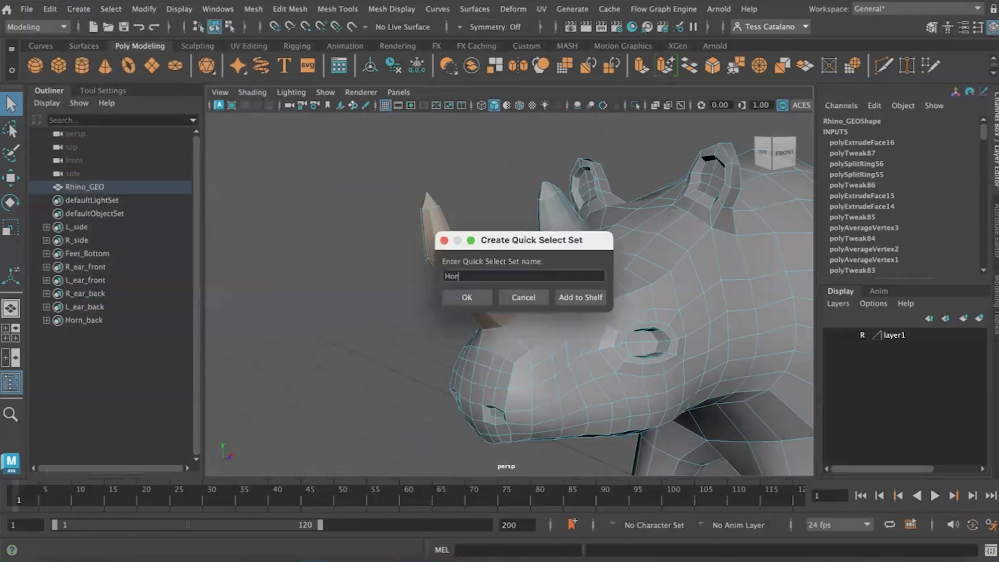
type("Horn_front")
key("Return")
- Select the recessed faces of both nostrils on the front of the snout
left_click_drag(437, 434, 593, 333, "alt")
left_click(520, 236)
left_click(536, 232, "shift")
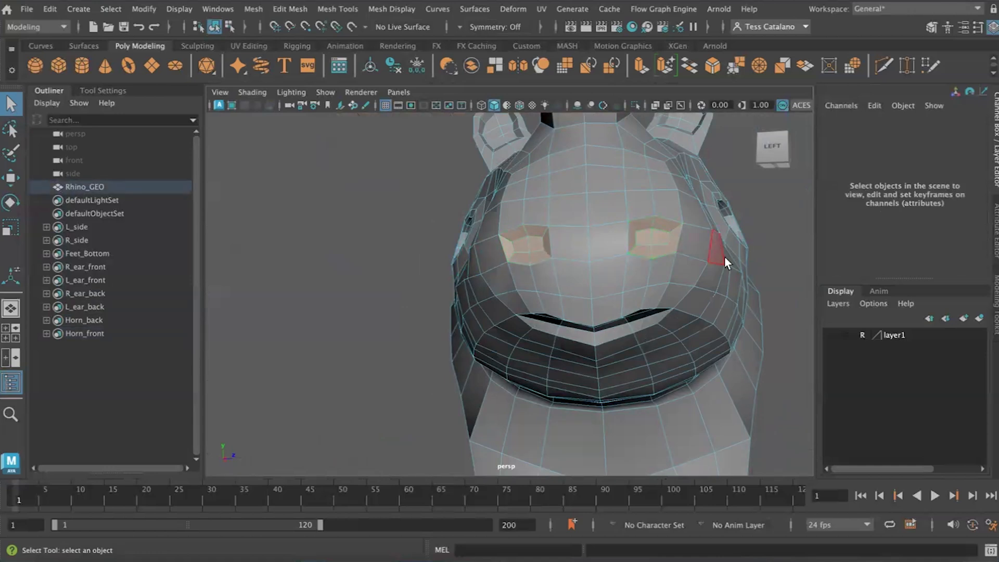
left_click_drag(724, 257, 686, 257, "alt")
- Create a quick select set named Nostrils from the selected nostril faces
left_click(109, 9)
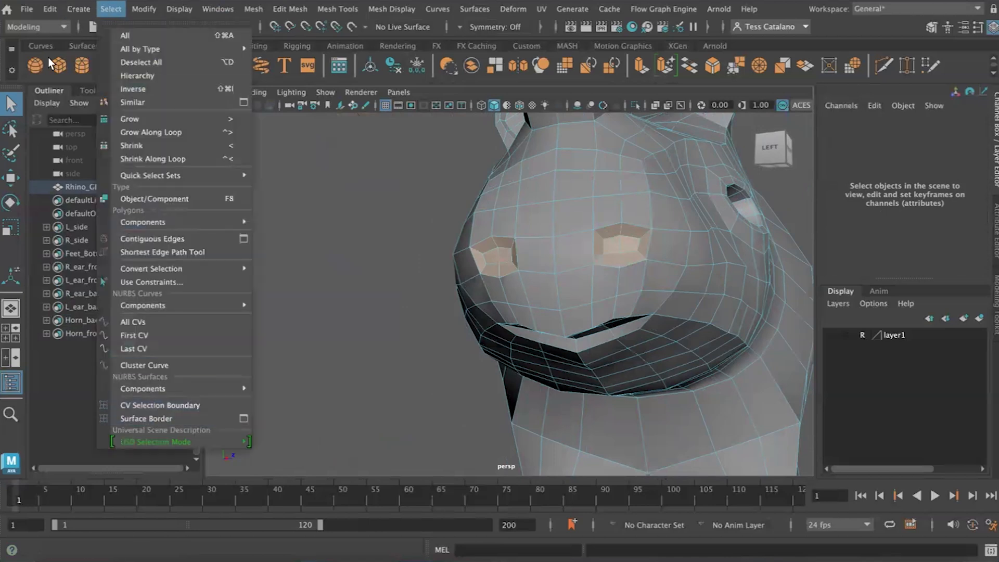
mouse_move(107, 346)
left_click(307, 364)
type("No")
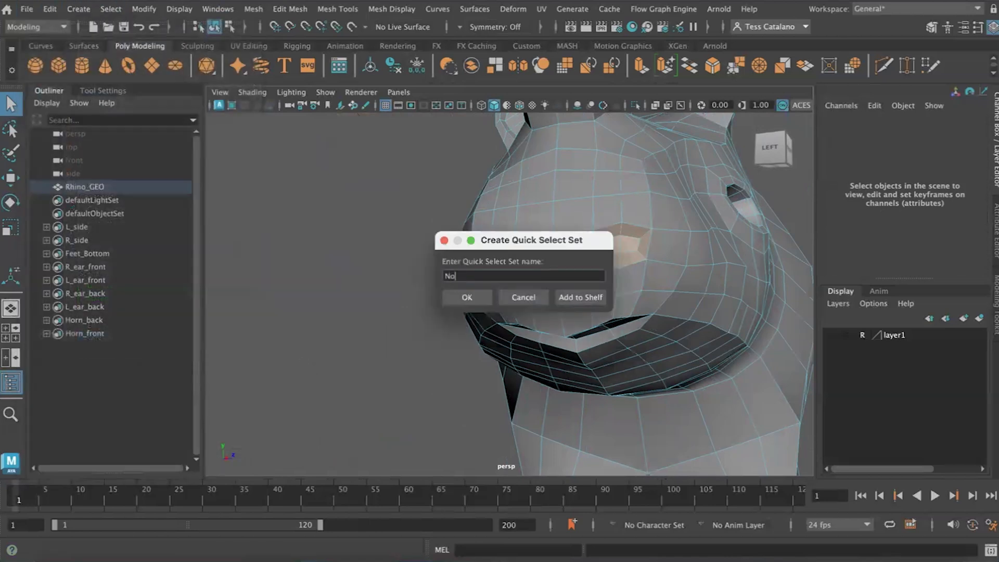
type("strils")
key("Return")
- Select the inner wall and bottom faces of the right eye socket
left_click_drag(645, 262, 512, 292, "alt")
scroll(509, 299, "up", 8)
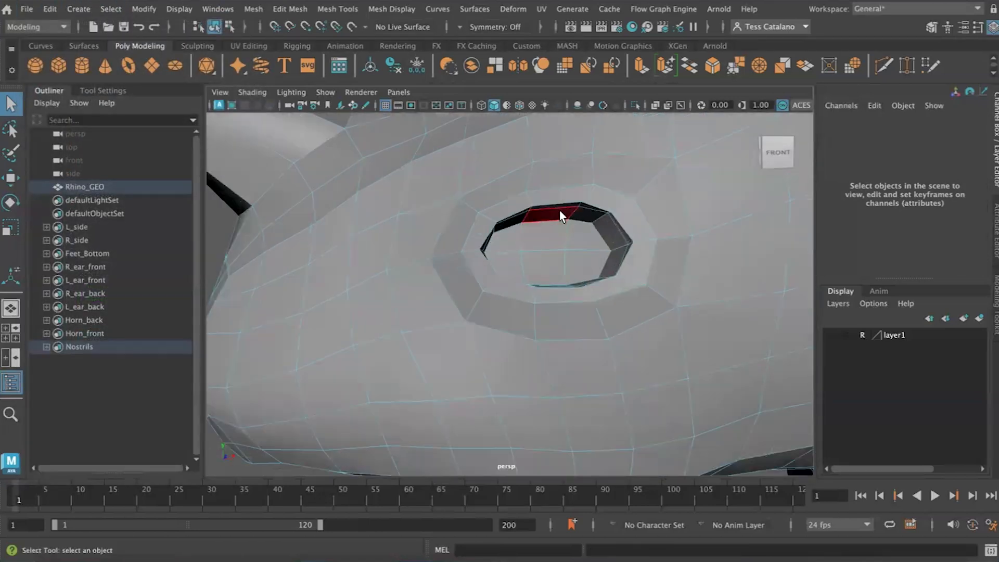
left_click(560, 205)
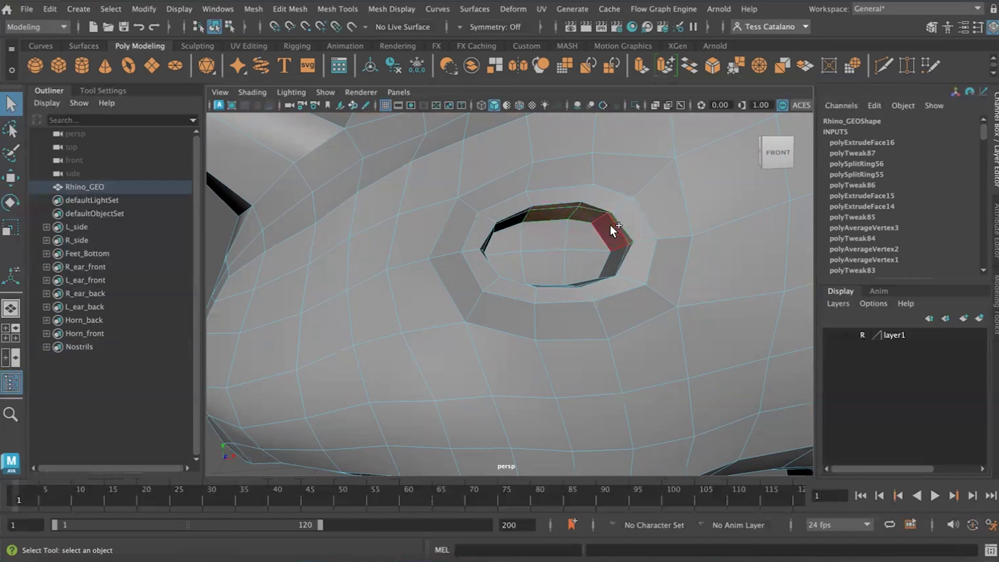
left_click(579, 255)
left_click_drag(596, 256, 549, 284, "alt")
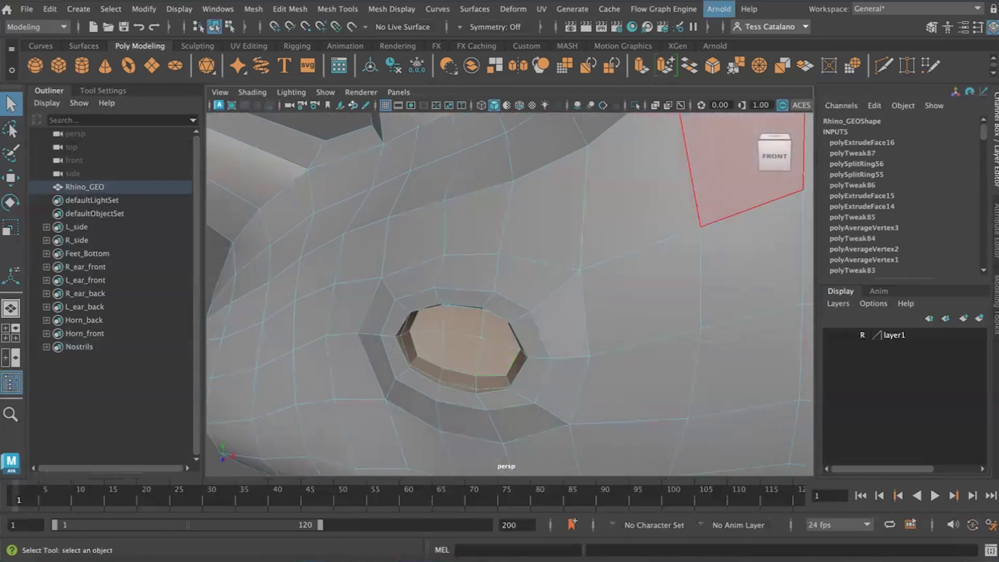
scroll(382, 345, "down", 5)
left_click_drag(347, 360, 400, 328, "alt")
- Create a quick select set named R_eye from the selected eye socket faces
left_click(111, 8)
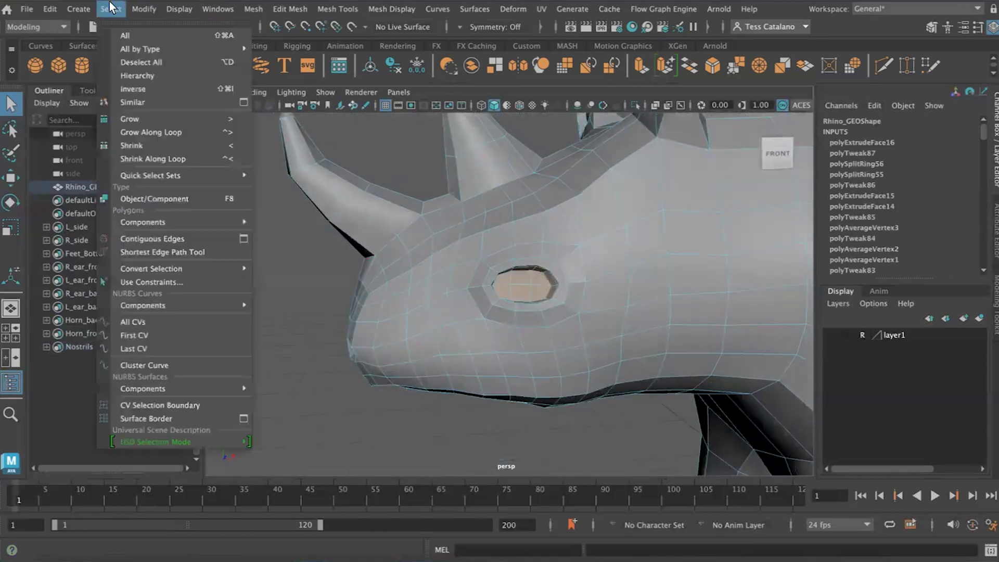
mouse_move(86, 336)
left_click(317, 365)
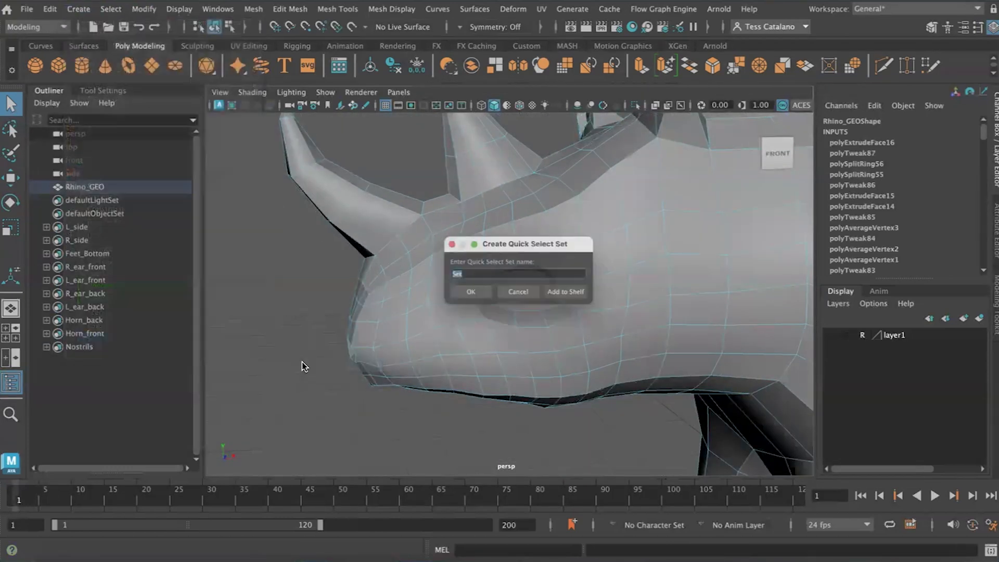
key("Return")
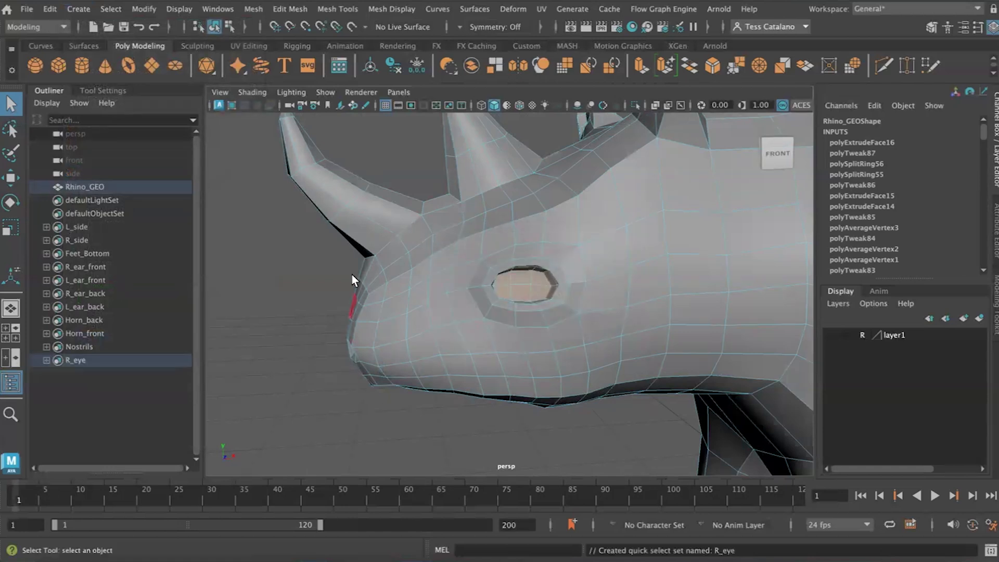
- Select the inner wall and bottom faces of the left eye socket
left_click(285, 318)
left_click_drag(252, 296, 430, 294, "alt")
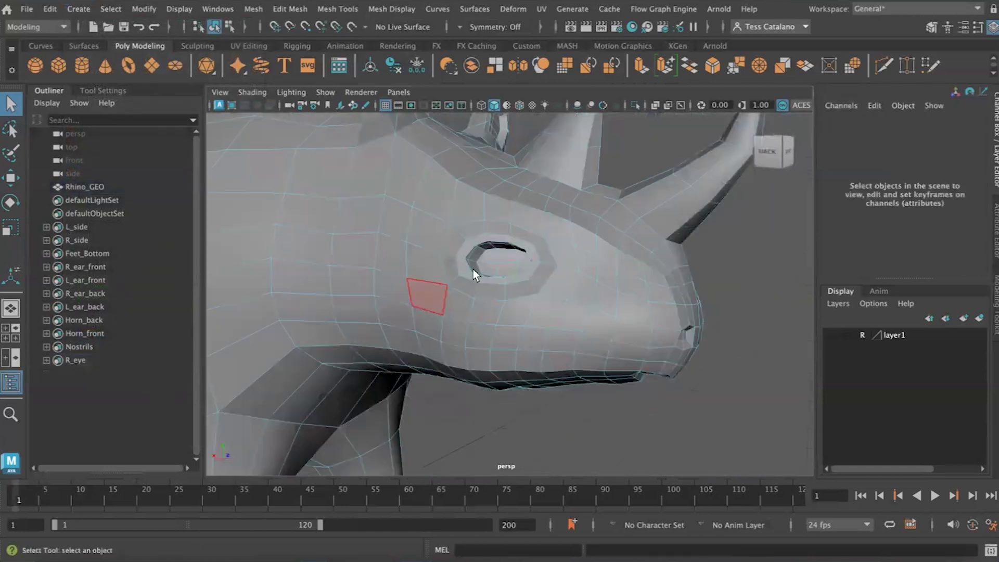
scroll(473, 268, "up", 4)
middle_click_drag(473, 267, 454, 335, "alt")
scroll(454, 335, "up", 3)
left_click_drag(455, 335, 436, 271, "alt")
left_click(432, 257)
double_click(460, 258, "shift")
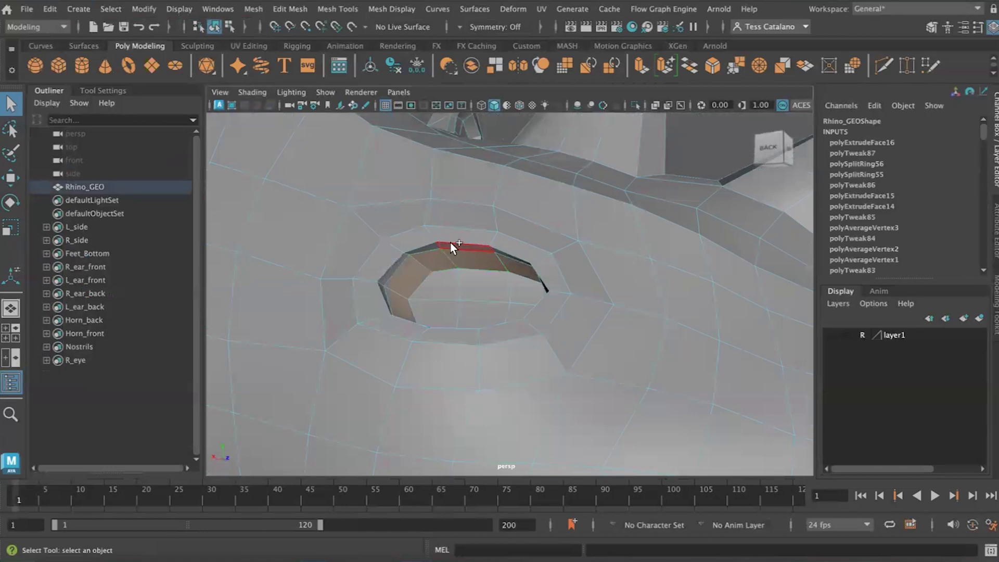
double_click(451, 243, "shift")
left_click(441, 284, "shift")
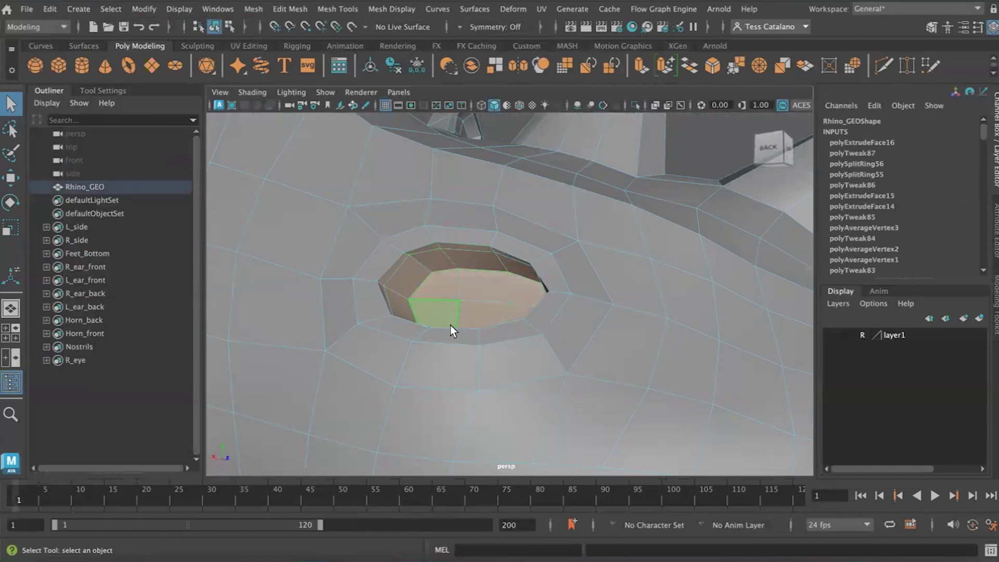
- Create a quick select set named L_eye from the selected eye socket faces
left_click_drag(451, 326, 245, 159, "alt")
left_click(71, 9)
mouse_move(156, 311)
left_click(328, 361)
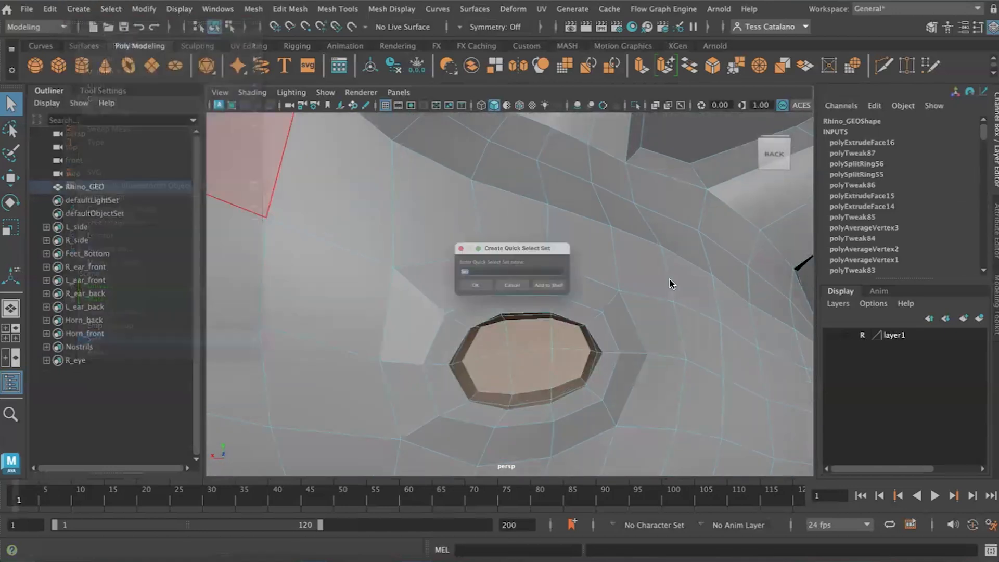
key("Return")
- Select the bottom vertices of the rhino's front foot
scroll(527, 315, "down", 10)
left_click_drag(527, 315, 364, 333, "alt")
middle_click_drag(470, 325, 411, 224, "alt")
left_click_drag(484, 340, 424, 335, "alt")
middle_click_drag(424, 335, 348, 258, "alt")
left_click_drag(470, 354, 476, 356, "alt")
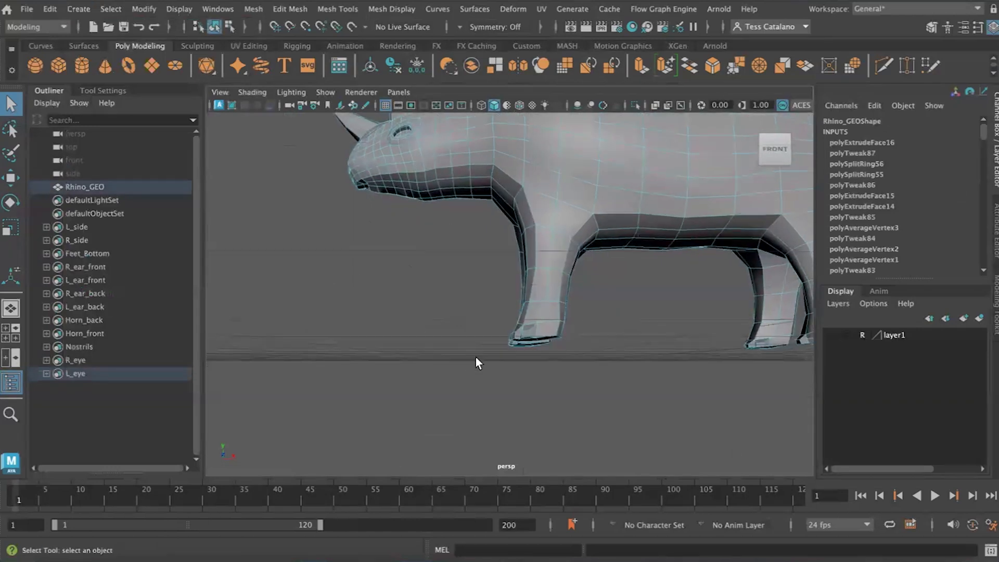
scroll(478, 357, "up", 6)
middle_click_drag(573, 371, 485, 291, "alt")
mouse_move(491, 318)
left_mouse_down("alt")
mouse_move(496, 342)
mouse_move(510, 342)
mouse_move(501, 333)
left_mouse_up("alt")
right_click_drag(504, 156, 444, 165)
mouse_move(541, 389)
left_mouse_down("alt")
mouse_move(535, 399)
mouse_move(536, 388)
left_mouse_up("alt")
left_click_drag(511, 339, 378, 288, "alt")
key("w")
key("e")
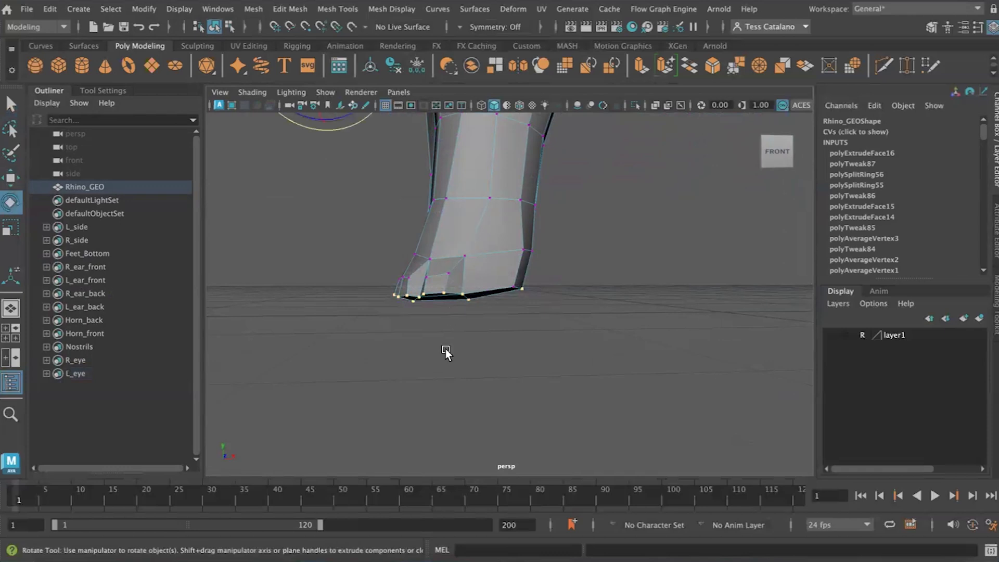
- Set symmetry to Object Z and clear the vertex selection on the front feet
left_click(466, 28)
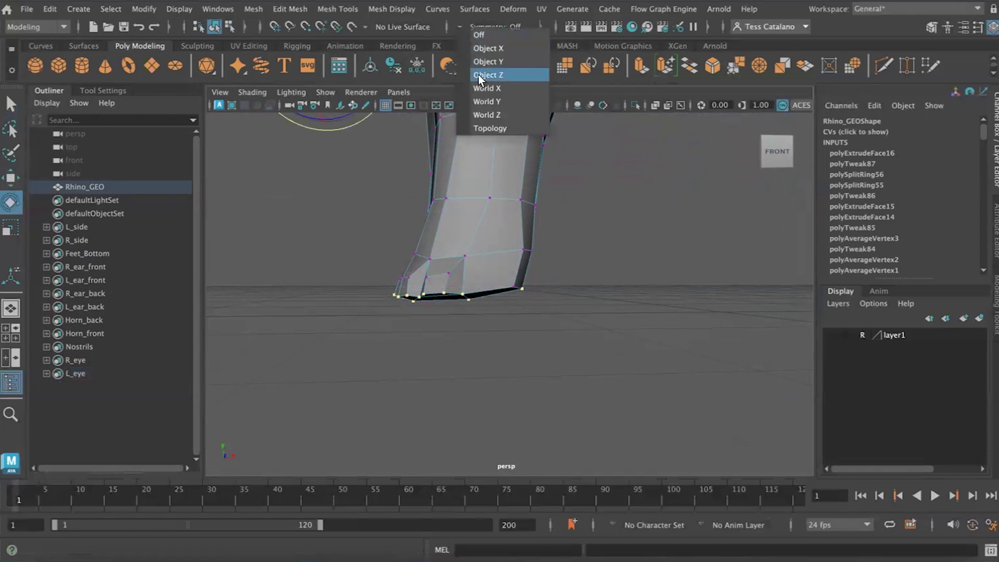
left_click(495, 73)
mouse_move(395, 352)
left_mouse_down("alt")
mouse_move(415, 354)
mouse_move(402, 354)
left_mouse_up("alt")
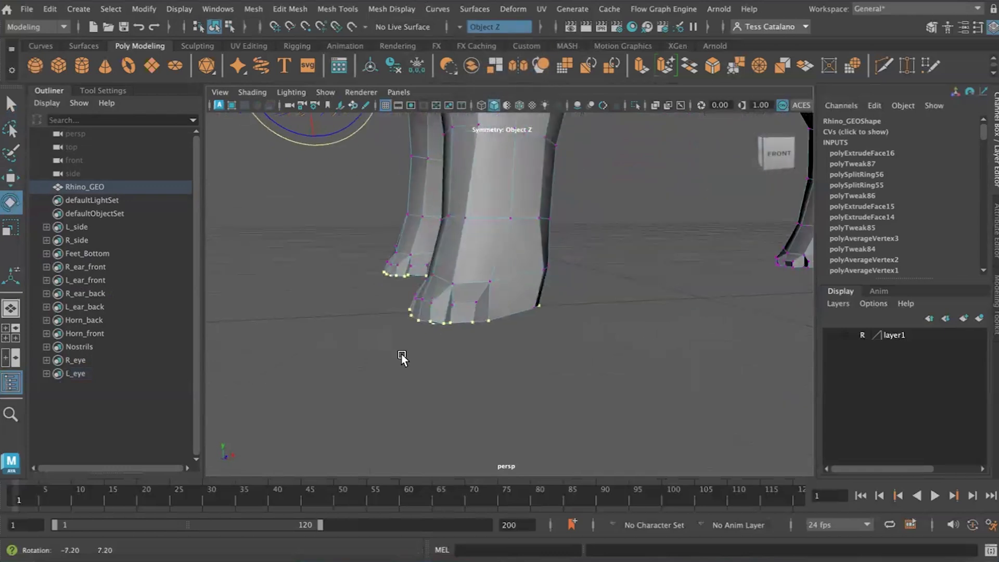
key("w")
key("r")
scroll(435, 345, "down", 10)
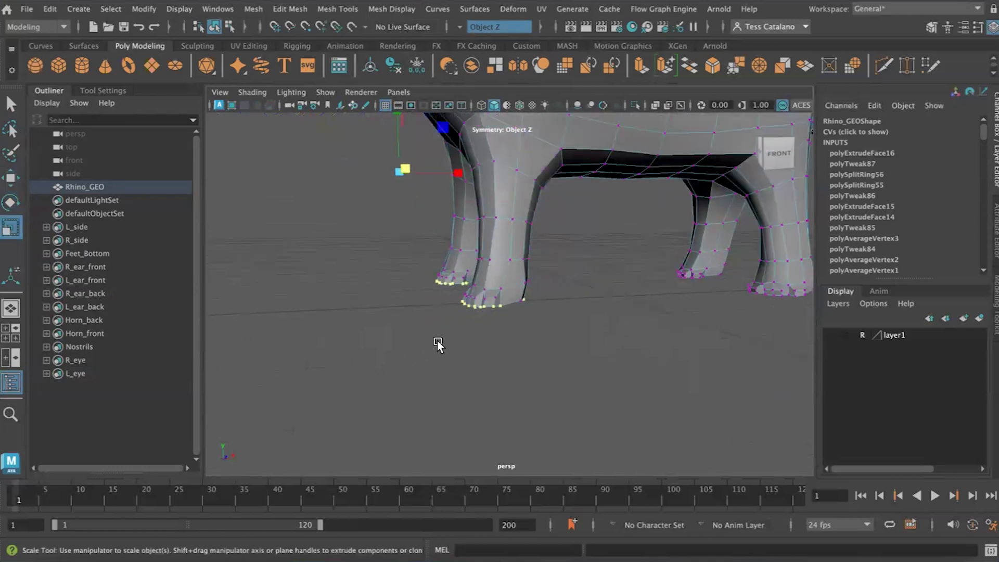
middle_click_drag(396, 298, 413, 315, "alt")
left_click(413, 316)
mouse_move(508, 373)
left_mouse_down("alt")
mouse_move(486, 352)
mouse_move(498, 369)
left_mouse_up("alt")
- Select the bottom vertices of the front feet in the front orthographic view and scale them flat along the vertical axis
scroll(498, 369, "up", 5)
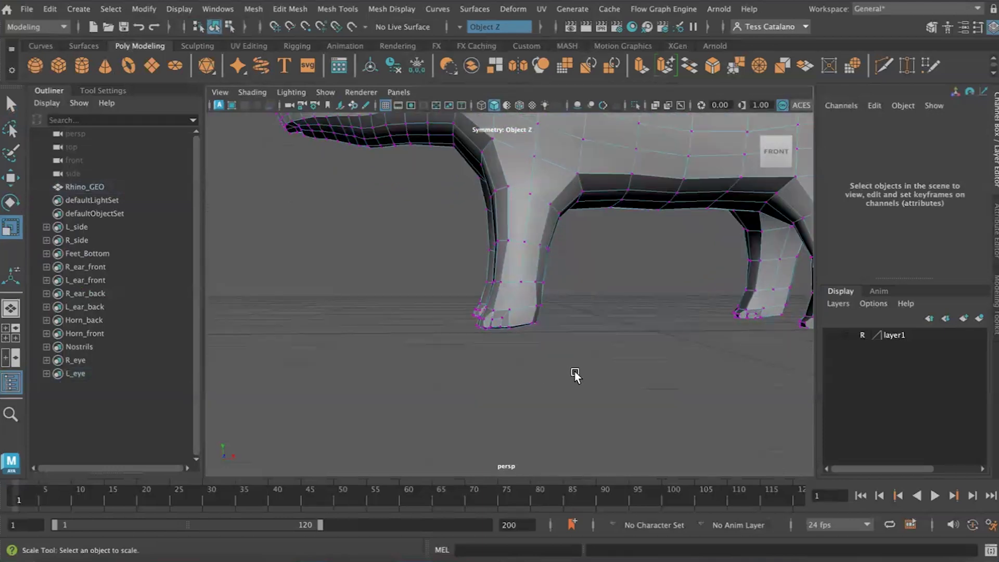
scroll(567, 375, "up", 2)
key("space")
key("space")
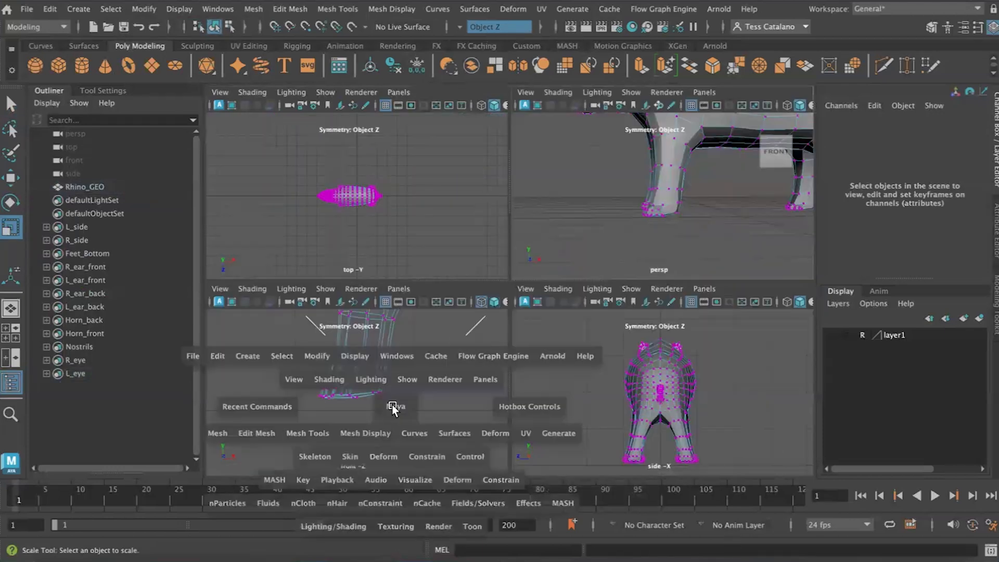
key("space")
left_click_drag(607, 333, 411, 293)
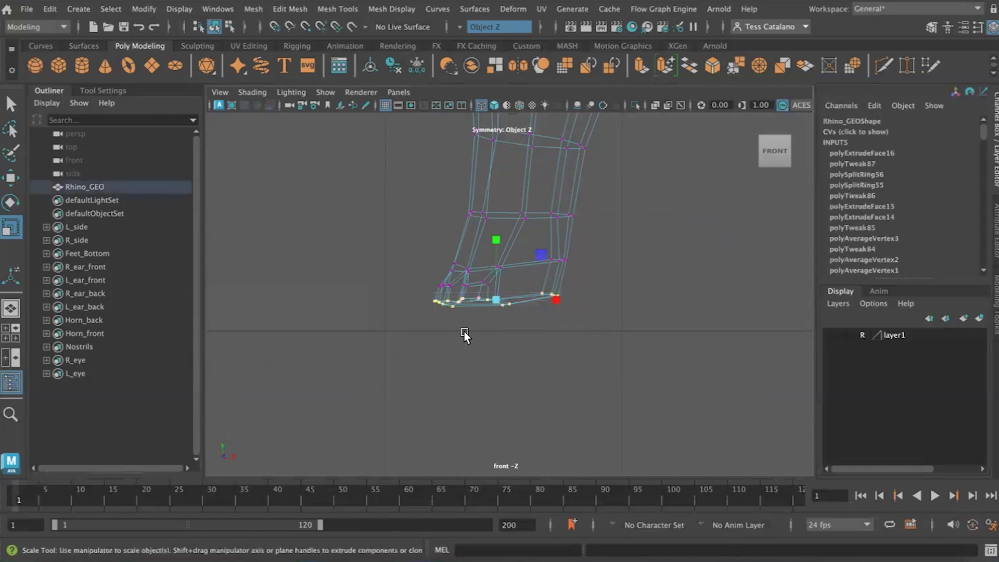
left_click_drag(494, 241, 498, 370)
left_click(511, 363)
- Select the bottom vertices of the hind feet in the front orthographic view
key("space")
key("space")
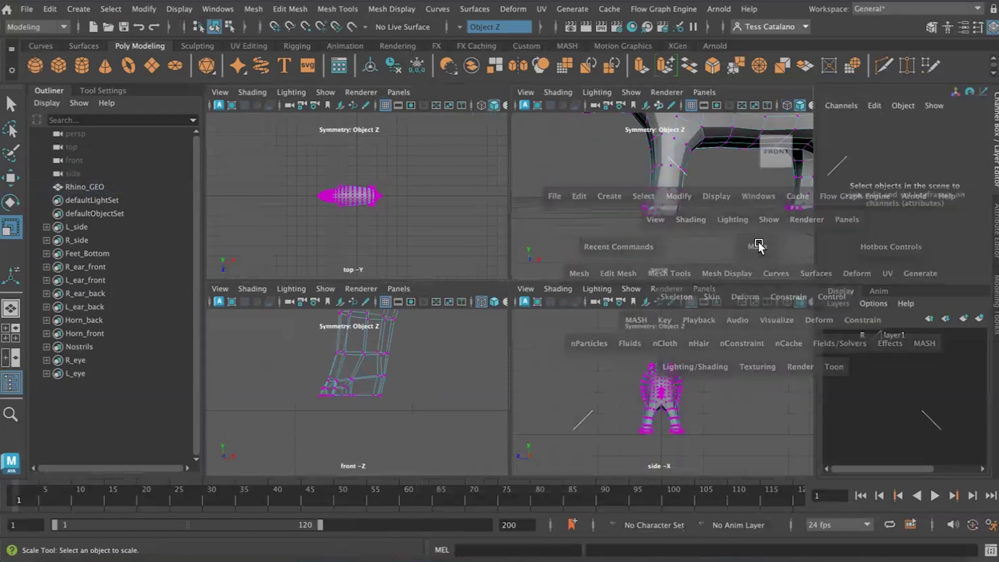
middle_click_drag(745, 283, 527, 287, "alt")
right_click_drag(527, 288, 564, 389, "alt")
left_click_drag(436, 334, 427, 328)
key("space")
key("space")
right_click_drag(450, 383, 448, 341, "alt")
middle_click_drag(449, 340, 394, 339, "alt")
right_click_drag(393, 339, 458, 359, "alt")
middle_click_drag(333, 307, 412, 337, "alt")
right_click_drag(412, 337, 442, 366, "alt")
left_click(441, 366, "alt")
left_click(432, 360)
left_click_drag(432, 359, 331, 333)
right_click_drag(331, 333, 351, 344, "alt")
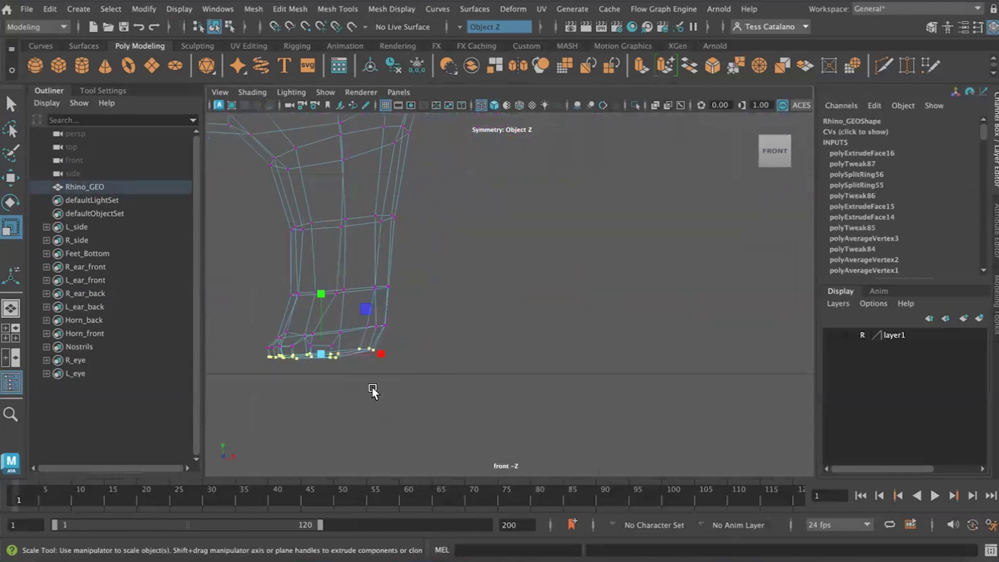
- Complete the hind feet's bottom vertex selection and scale it flat along the vertical axis
scroll(370, 346, "up", 2)
scroll(330, 379, "up", 3)
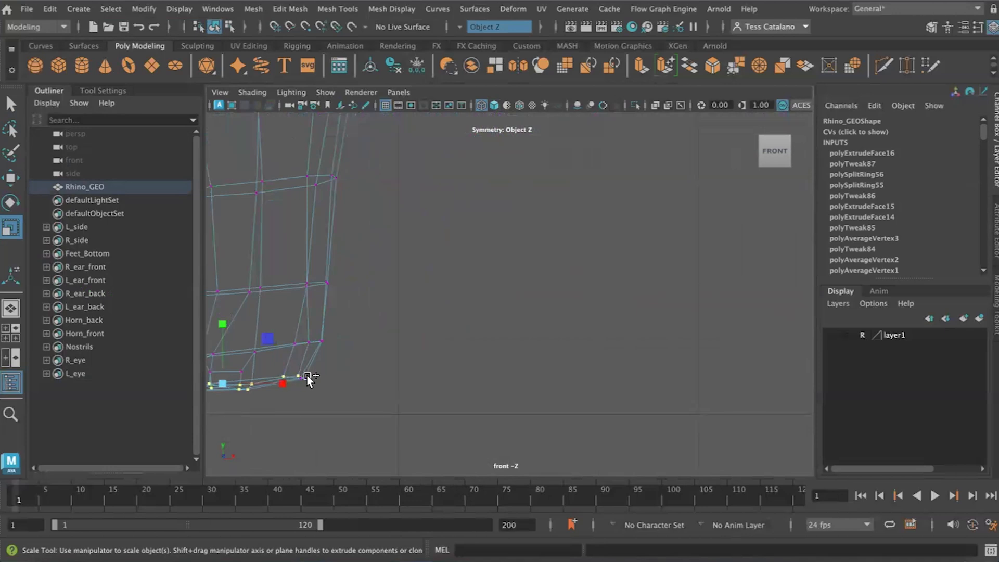
scroll(419, 343, "down", 10)
scroll(432, 290, "up", 5)
key("f")
left_click_drag(510, 233, 515, 385)
key("space")
key("space")
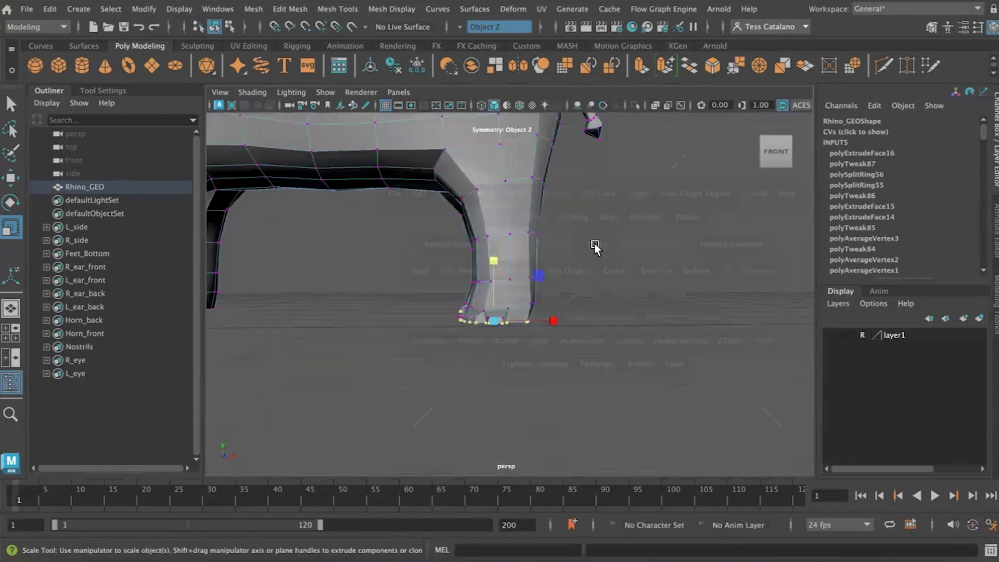
left_click(559, 341)
- Select the faces stored in the R_side set and examine where they end at the chest and front legs
scroll(558, 340, "down", 6)
left_click_drag(413, 327, 478, 330, "alt")
left_click(110, 9)
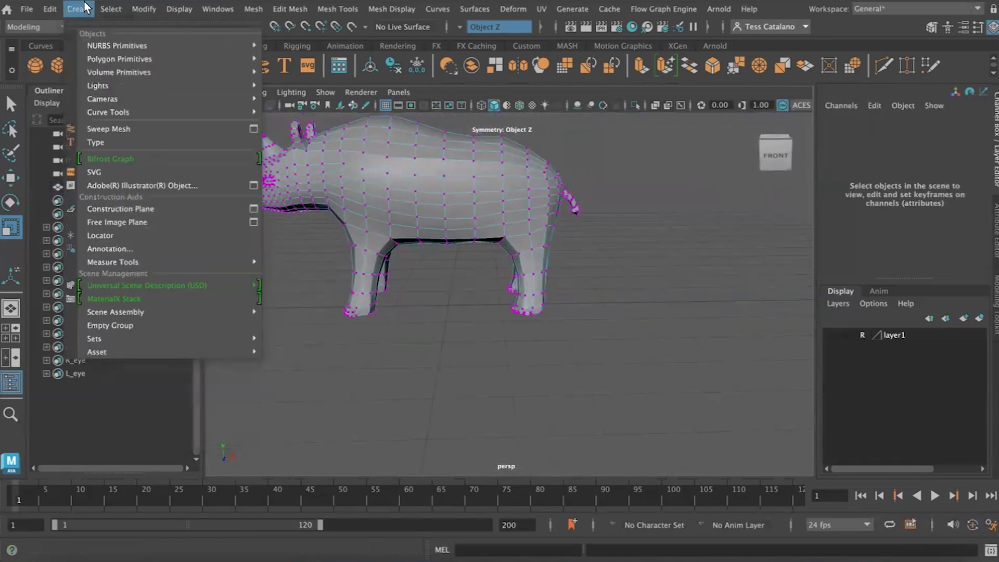
mouse_move(156, 175)
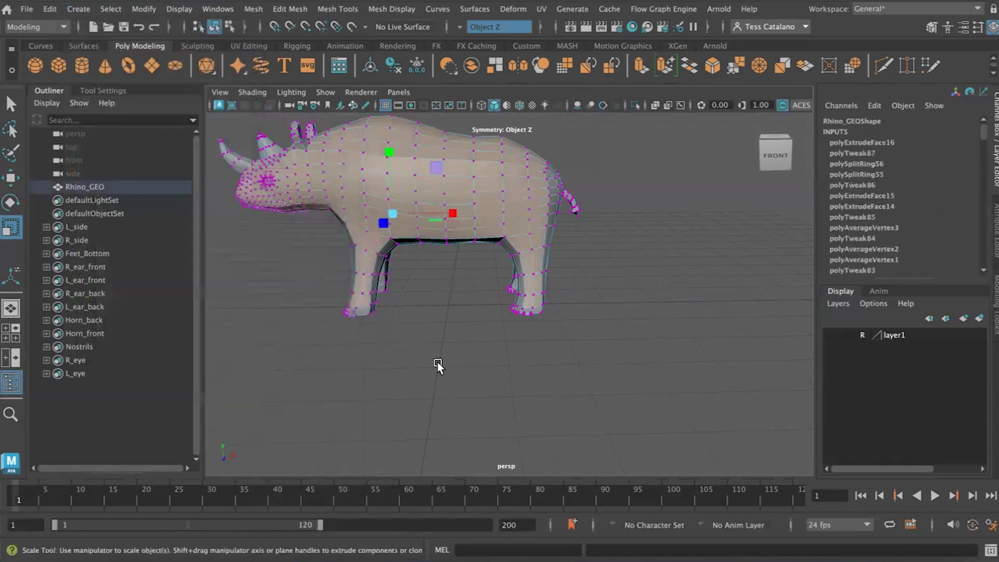
left_click_drag(439, 364, 591, 302, "alt")
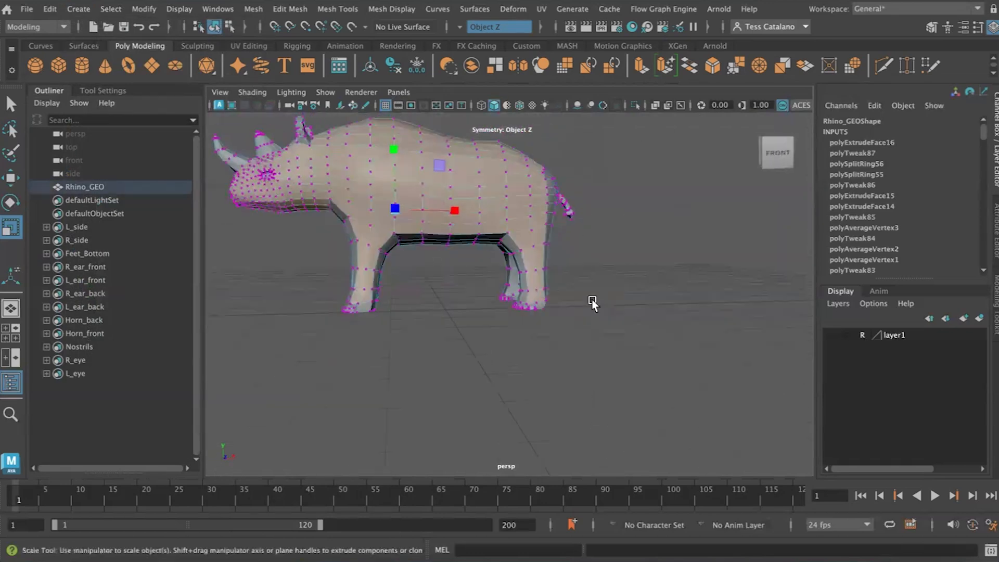
left_click_drag(375, 302, 470, 304, "alt")
right_click_drag(470, 304, 420, 310, "alt")
left_click_drag(420, 311, 438, 311, "alt")
left_click_drag(475, 217, 388, 255, "alt")
scroll(428, 234, "up", 2)
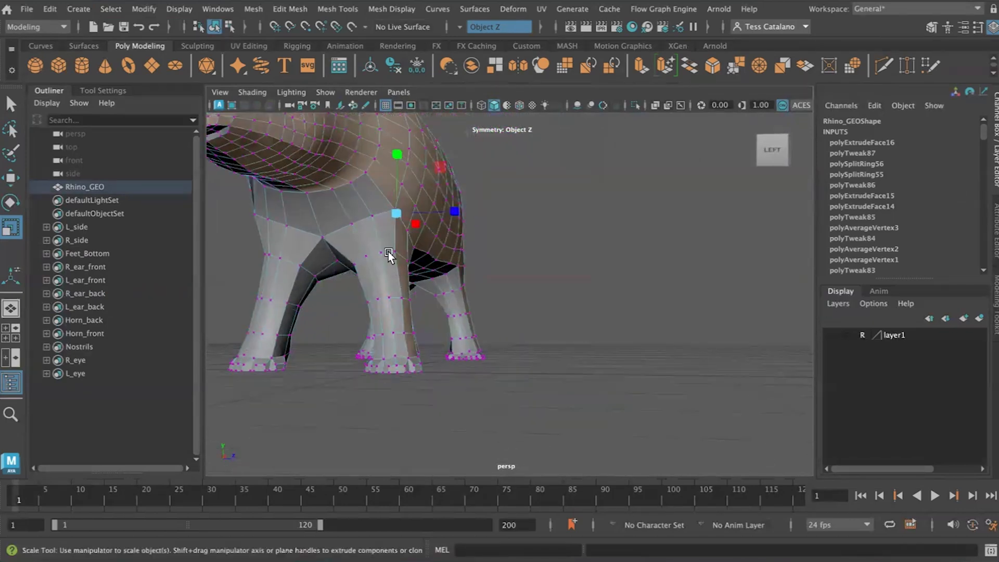
right_click_drag(295, 211, 364, 207)
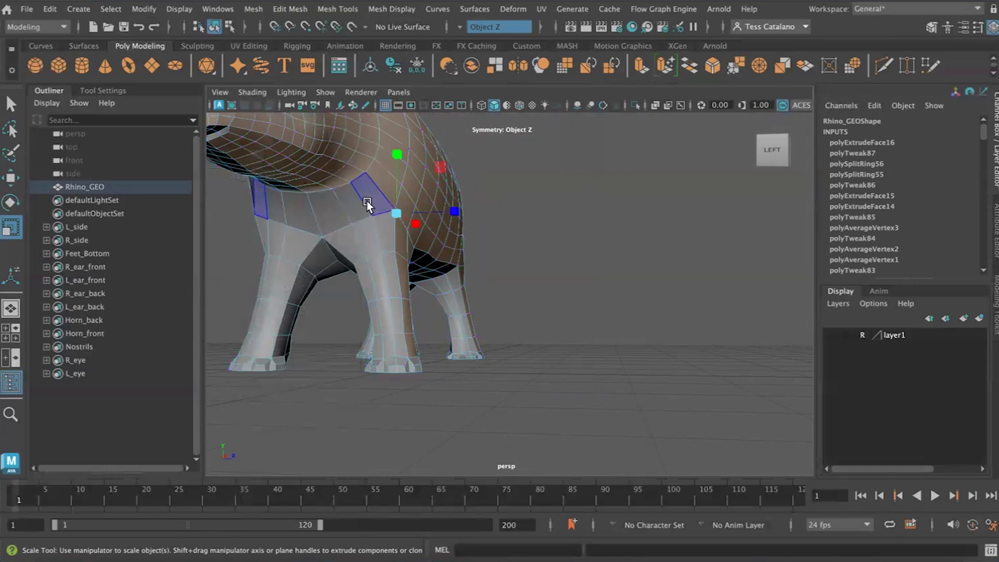
- Select the front-facing faces of the chest and of both front legs down to the feet
left_click(367, 205)
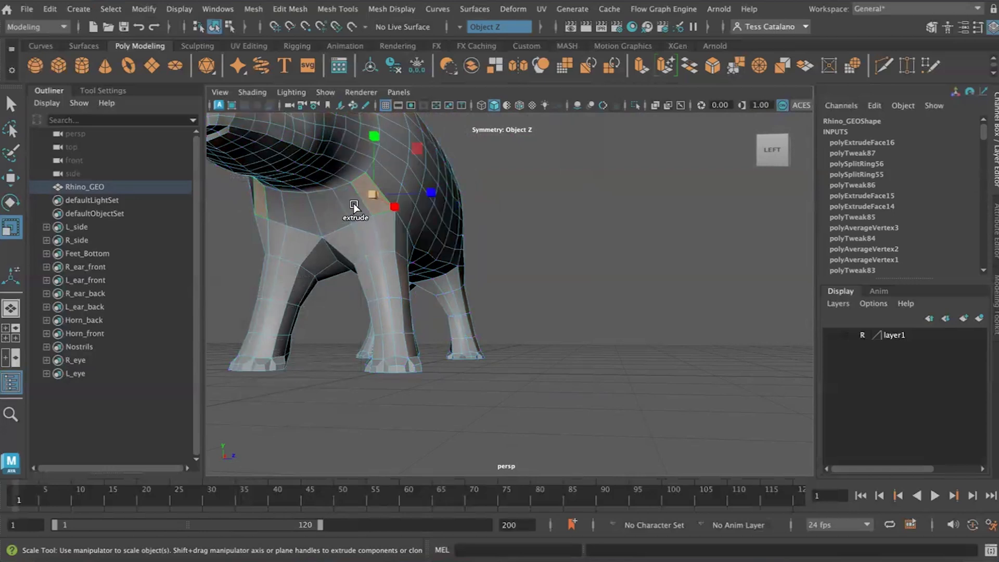
key("q")
left_click(352, 203, "shift")
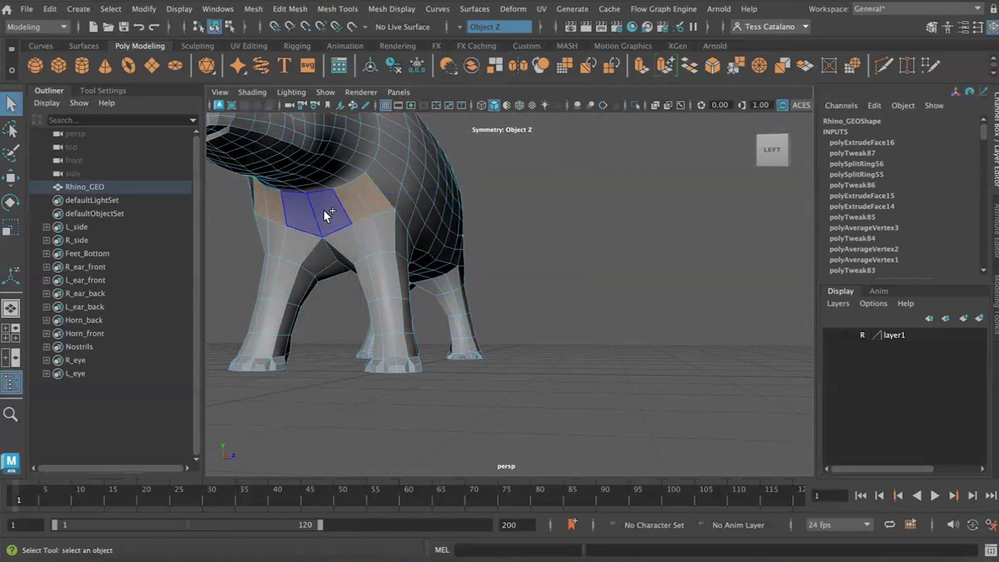
left_click(323, 209, "shift")
left_click(383, 228, "shift")
left_click(381, 272, "shift")
left_click(392, 307, "shift")
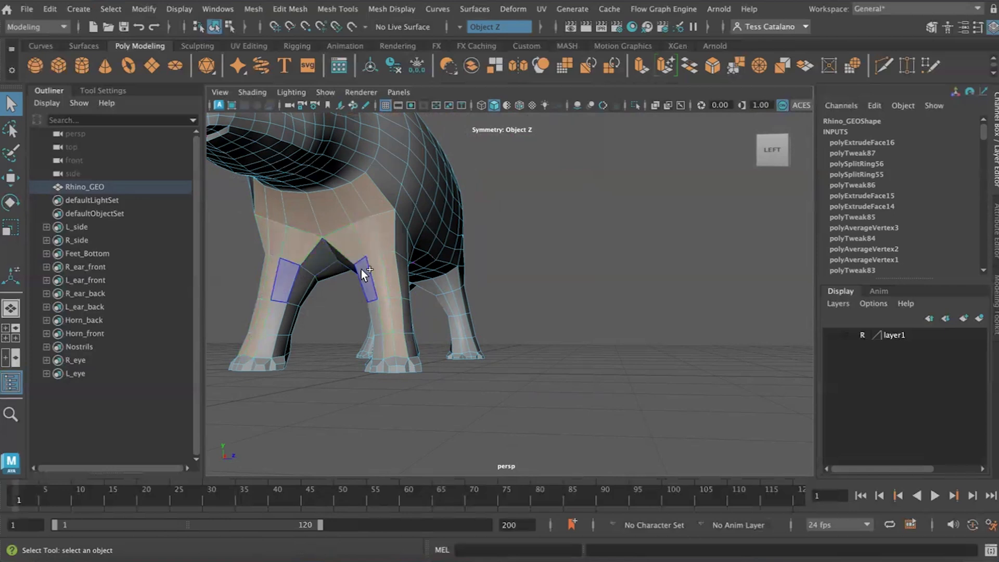
left_click_drag(369, 354, 372, 385, "alt")
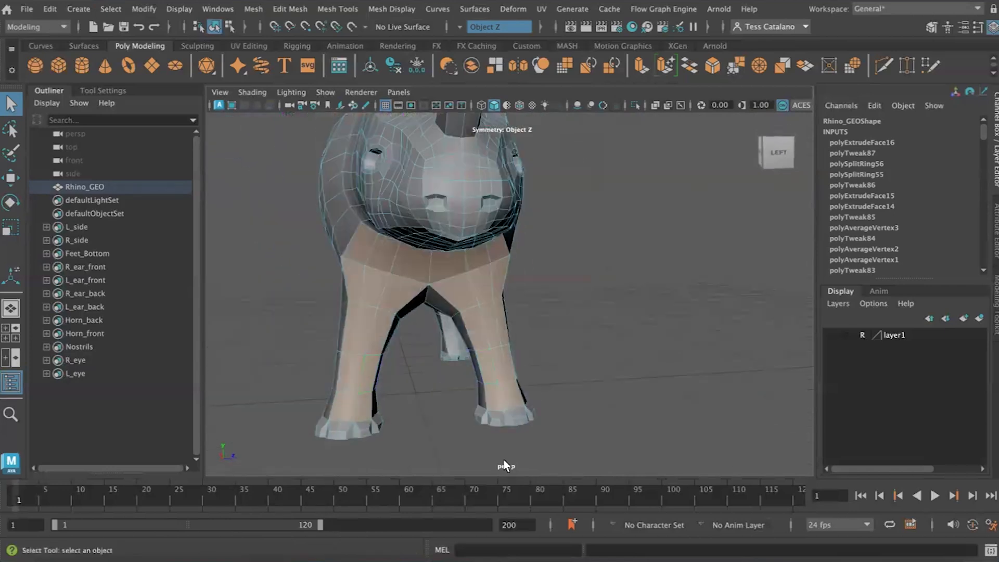
left_click_drag(436, 448, 408, 379, "alt")
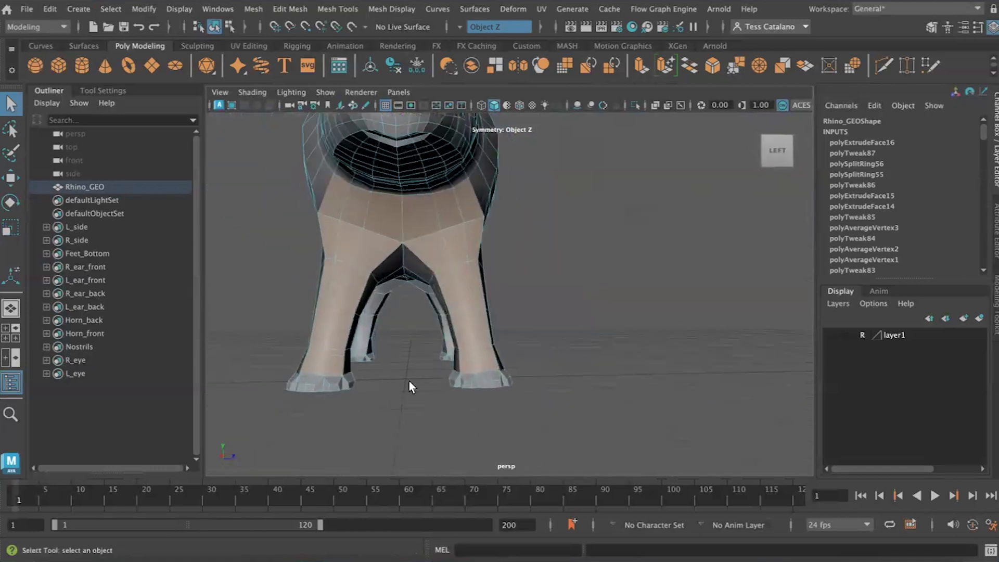
- Create a quick select set named Front from the selected chest and front leg faces
left_click(143, 9)
mouse_move(79, 9)
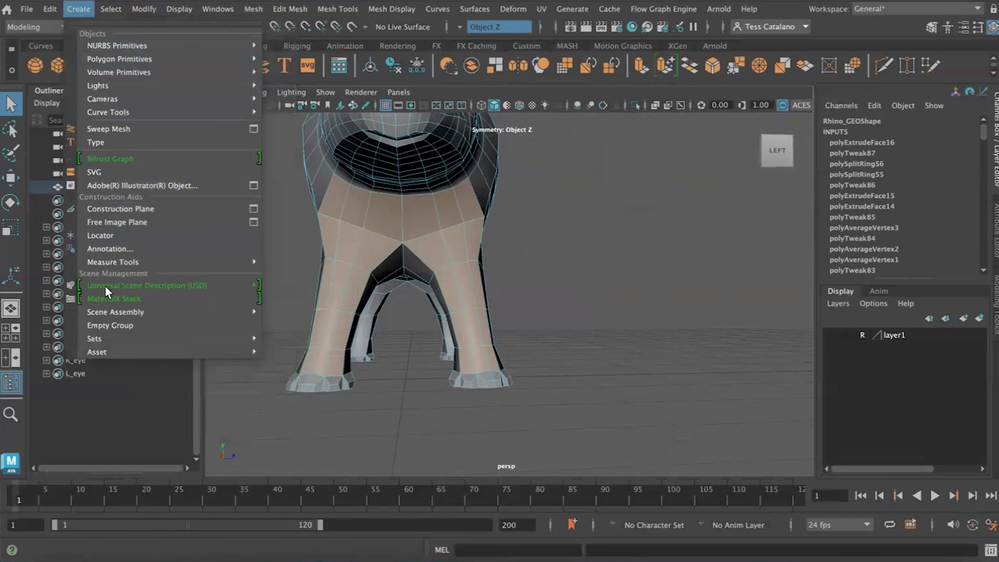
mouse_move(143, 337)
left_click(344, 360)
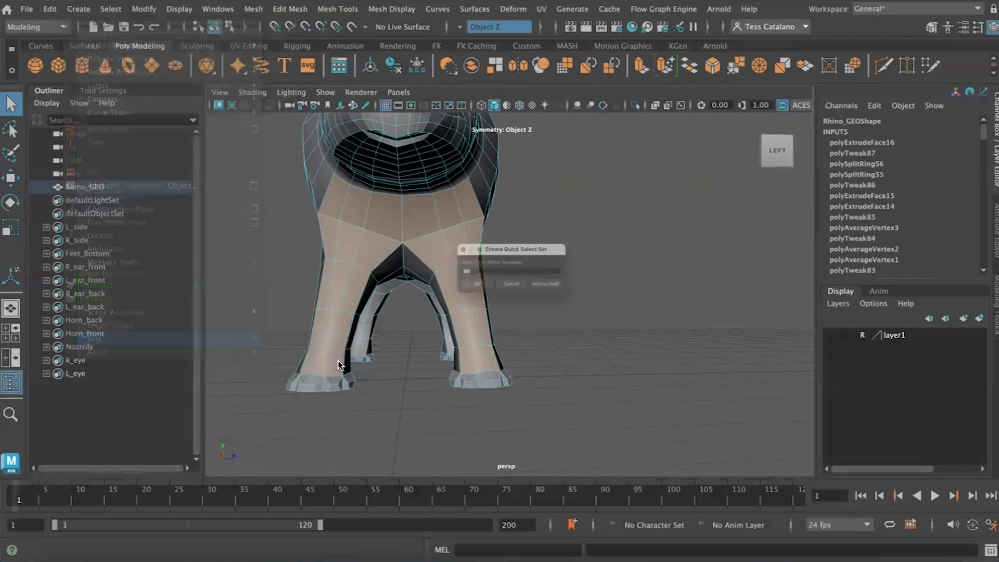
type("Front")
key("Return")
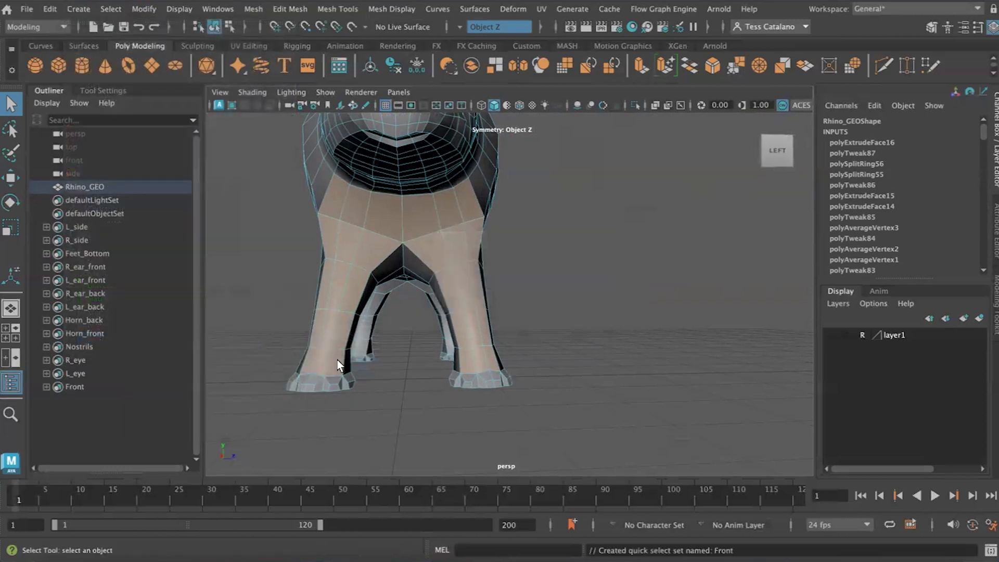
- Select the faces stored in the L_side set and examine where they end at the rump and hind legs
left_click_drag(435, 385, 573, 201, "alt")
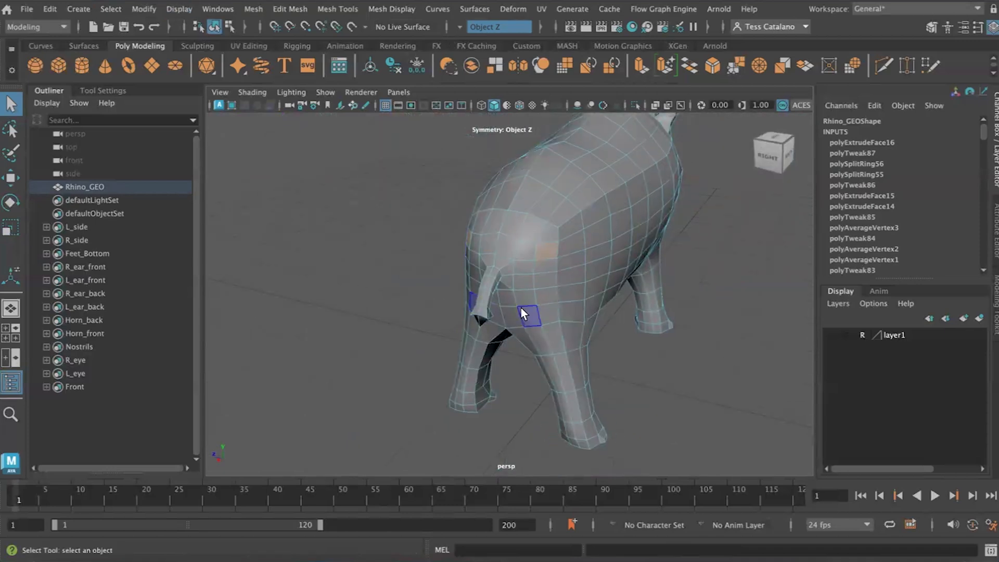
scroll(520, 307, "up", 10)
scroll(520, 307, "down", 7)
scroll(510, 292, "down", 6)
left_click_drag(510, 292, 533, 276, "alt")
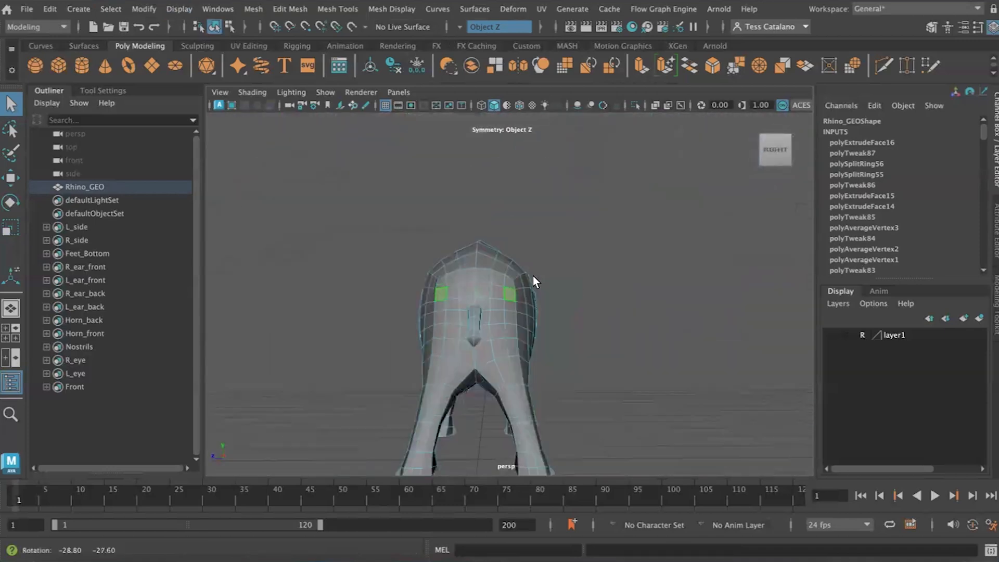
left_click(604, 339)
left_click_drag(604, 339, 557, 311, "alt")
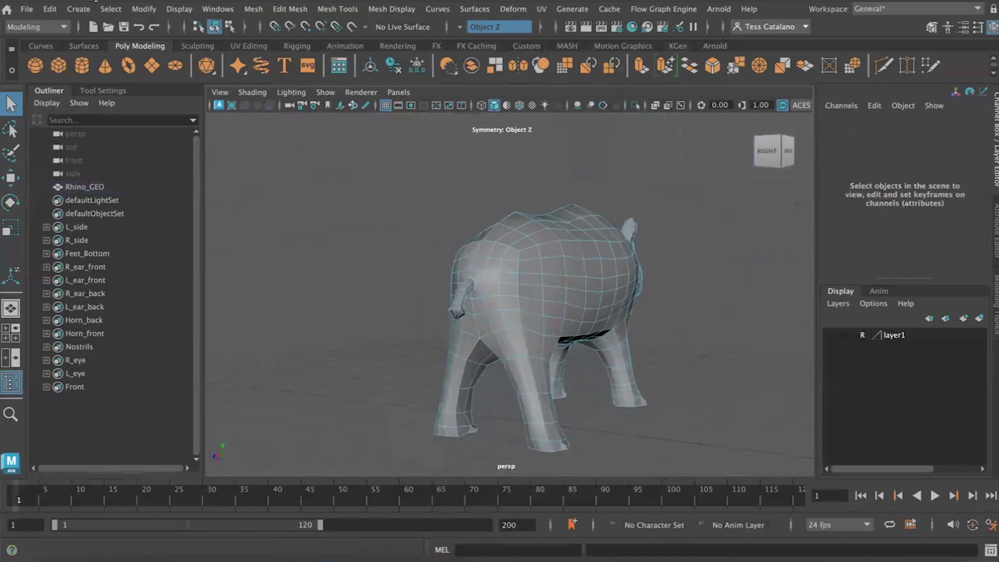
left_click(110, 9)
mouse_move(177, 175)
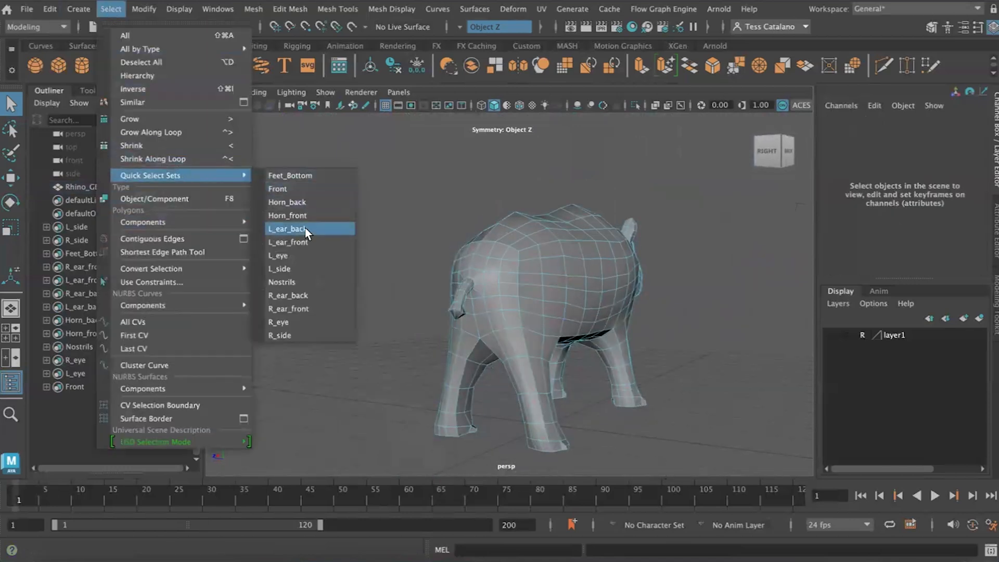
left_click(280, 269)
mouse_move(414, 377)
left_mouse_down("alt")
mouse_move(395, 380)
mouse_move(407, 385)
left_mouse_up("alt")
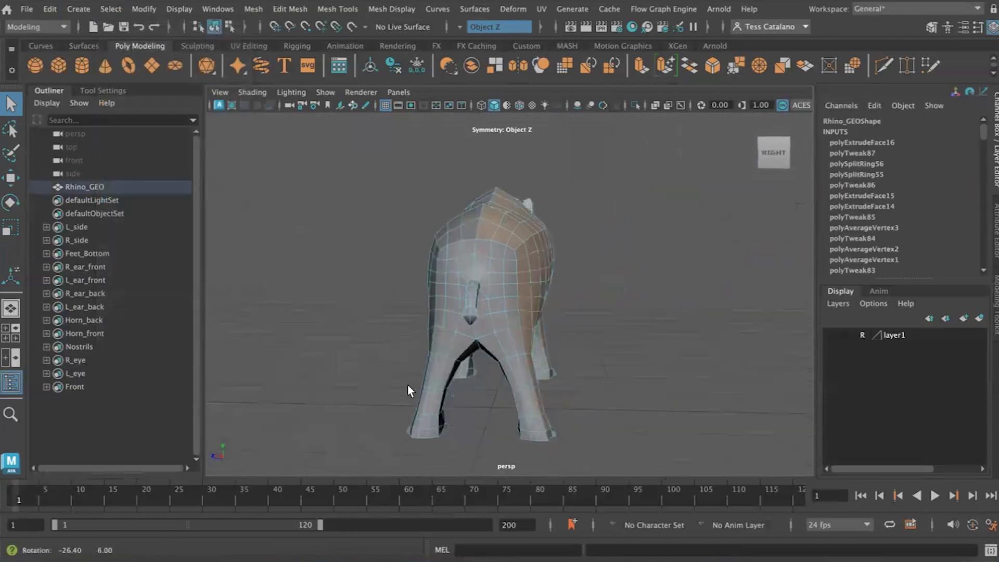
- Select the rear-facing lower faces of both hind legs and the faces at the upper corners of the rump
left_click(541, 425)
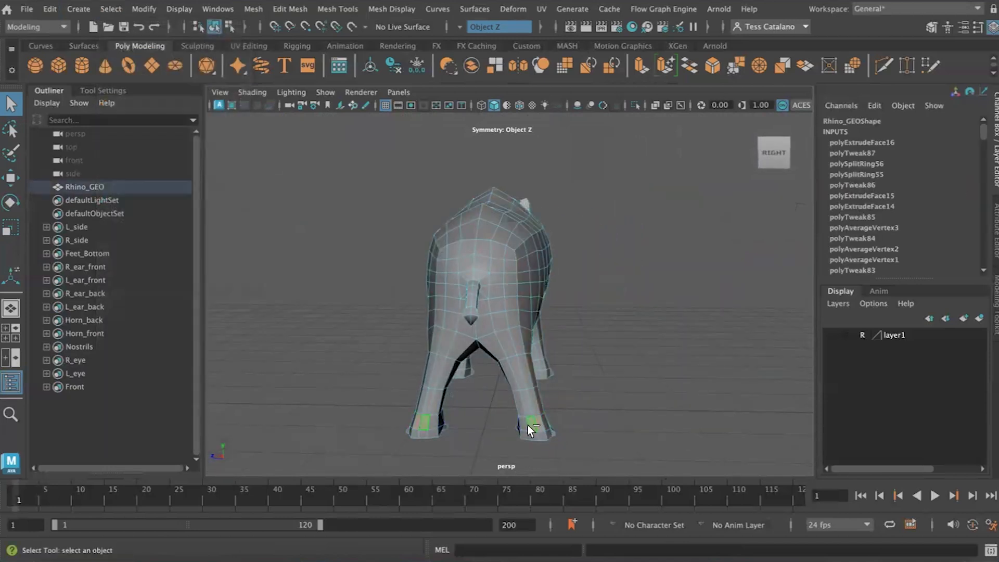
left_click(521, 408, "shift")
left_click(527, 407, "shift")
left_click(534, 405, "shift")
left_click(510, 248)
key("ctrl+z")
left_click(499, 255, "shift")
left_click(507, 254, "shift")
left_click(508, 264, "shift")
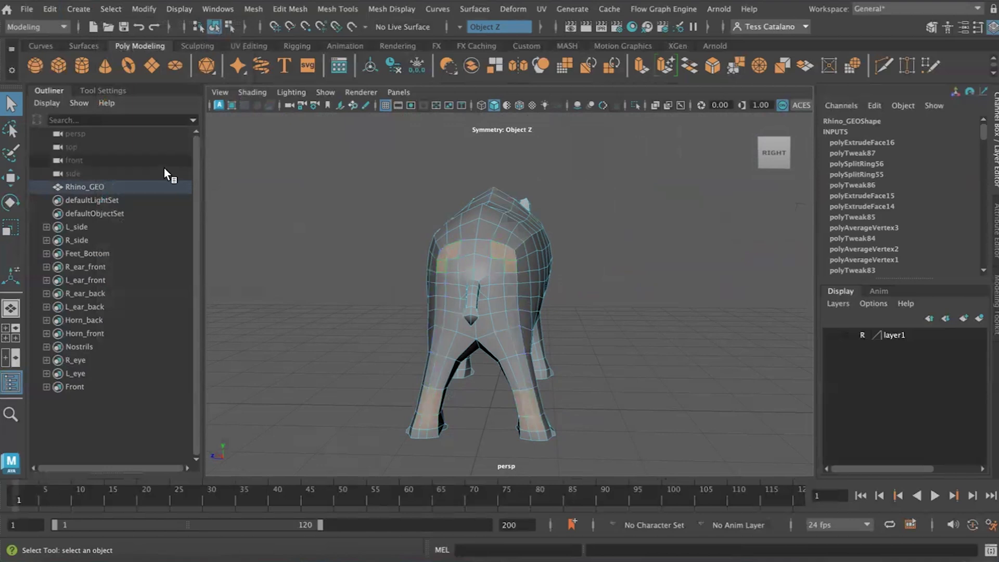
- Use the Paint Selection Tool in Select mode to add the remaining rear-facing rump and hind leg faces down to the feet
left_click(7, 158)
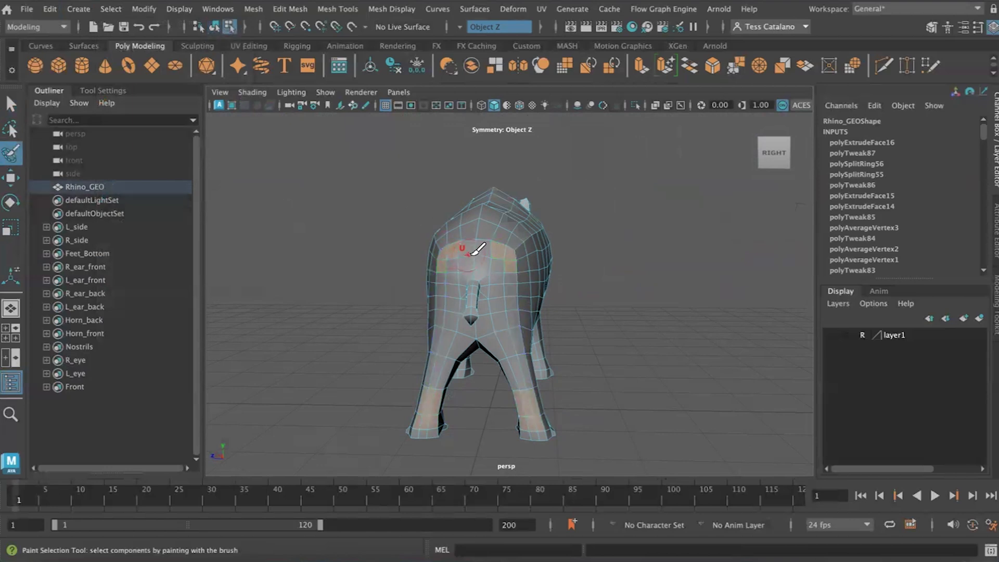
left_click(104, 90)
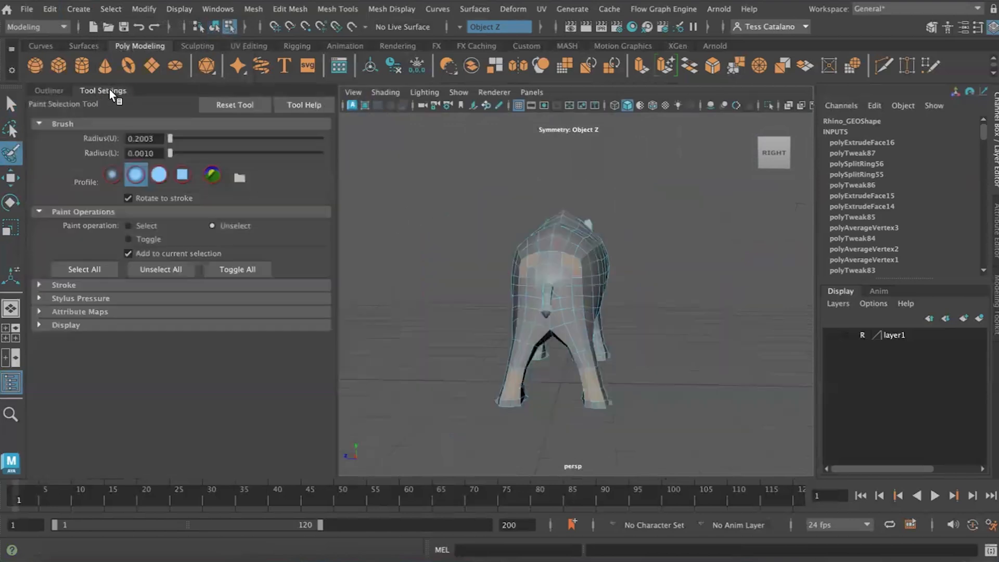
left_click(128, 226)
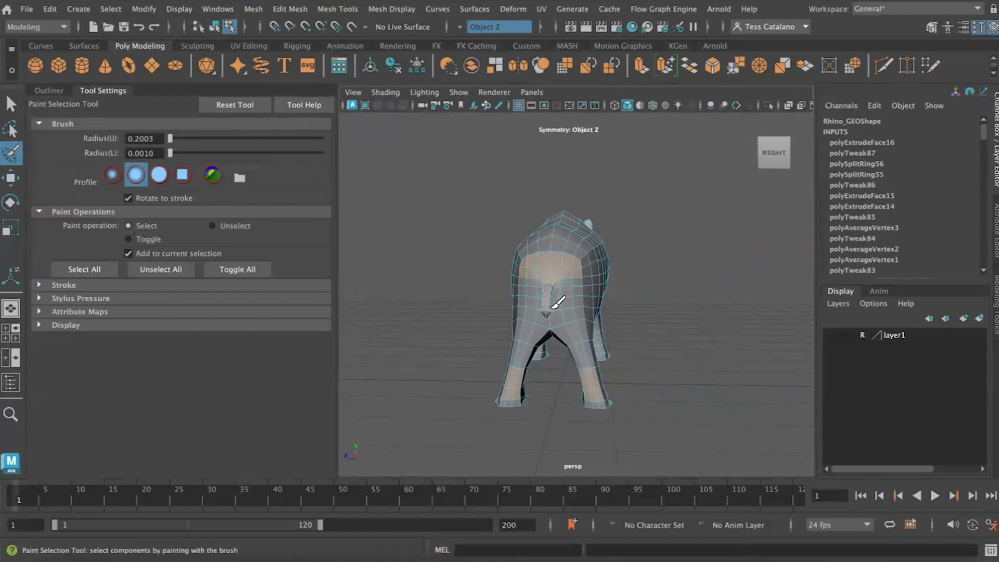
left_click_drag(572, 284, 576, 310)
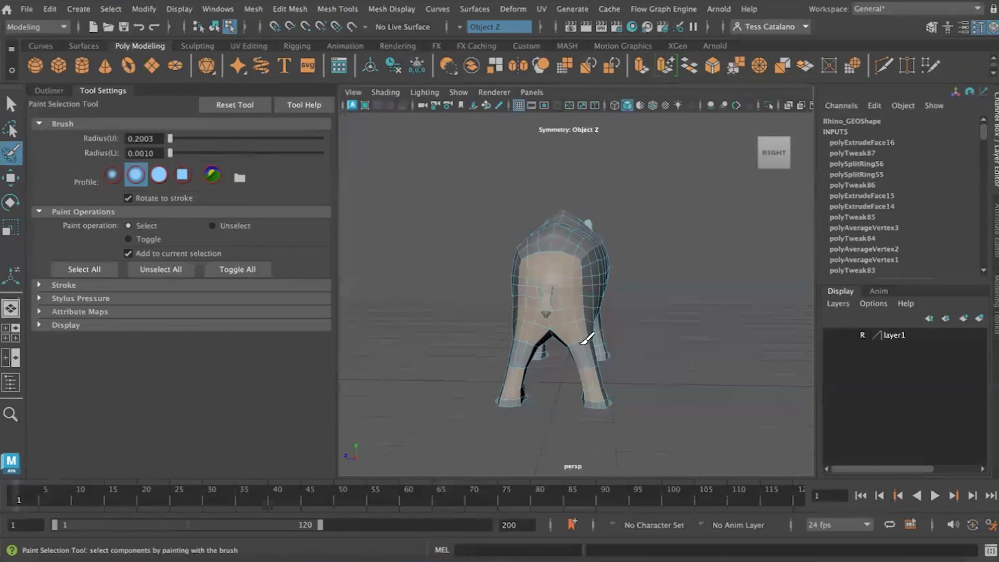
mouse_move(508, 397)
left_mouse_down("alt")
mouse_move(557, 383)
mouse_move(511, 399)
left_mouse_up("alt")
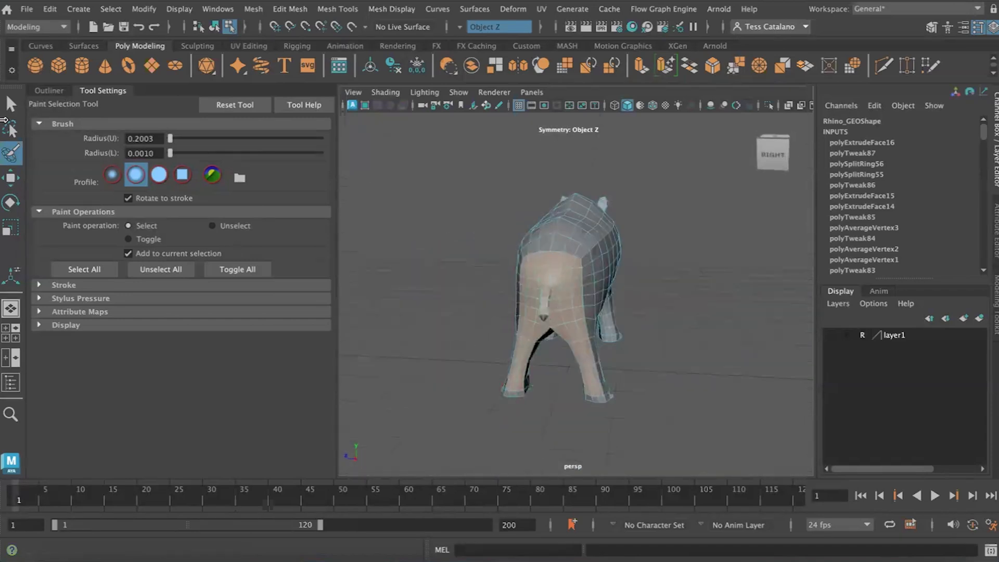
- Remove the tail faces from the rump and hind leg selection with the Select Tool
right_click_drag(515, 263, 548, 322, "alt")
left_click_drag(542, 327, 475, 299, "alt")
key("q")
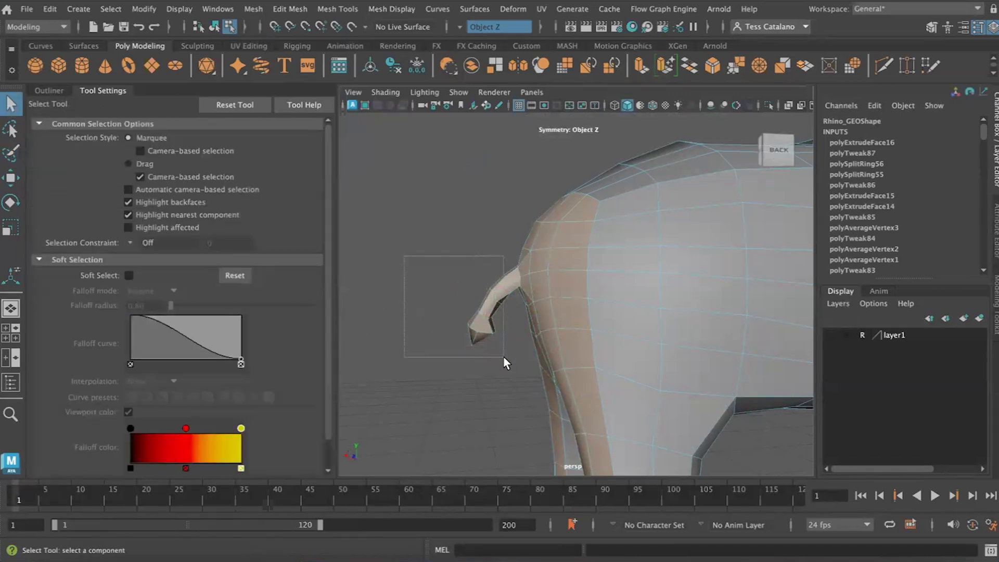
left_click_drag(509, 365, 505, 368)
left_click_drag(447, 383, 554, 385, "alt")
scroll(554, 385, "down", 5)
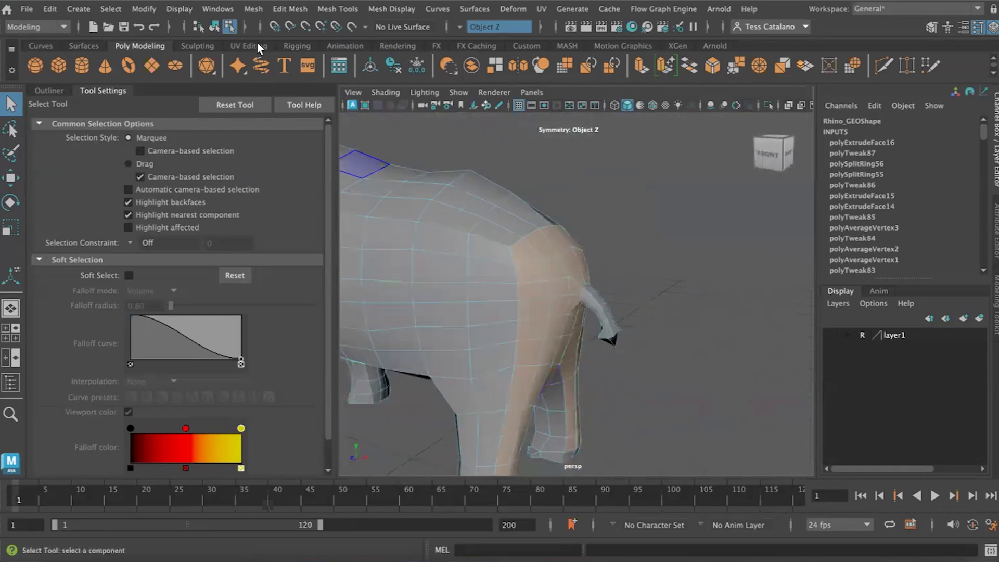
- Create a quick select set named Back from the selected rump and hind leg faces
left_click(76, 8)
mouse_move(141, 338)
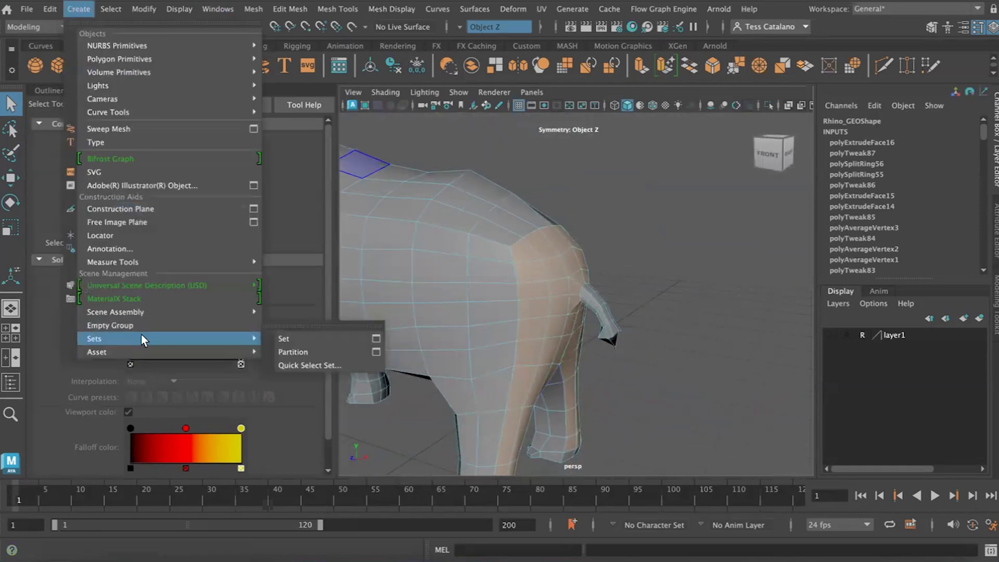
left_click(317, 365)
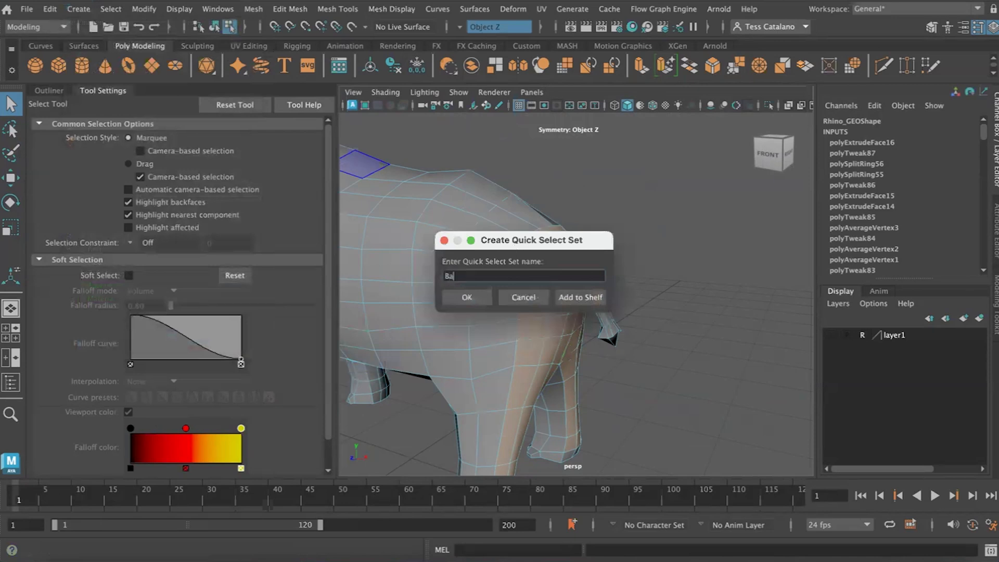
type("Back")
key("Return")
- Select only the tail faces and store them in a quick select set named Tail
scroll(670, 312, "up", 5)
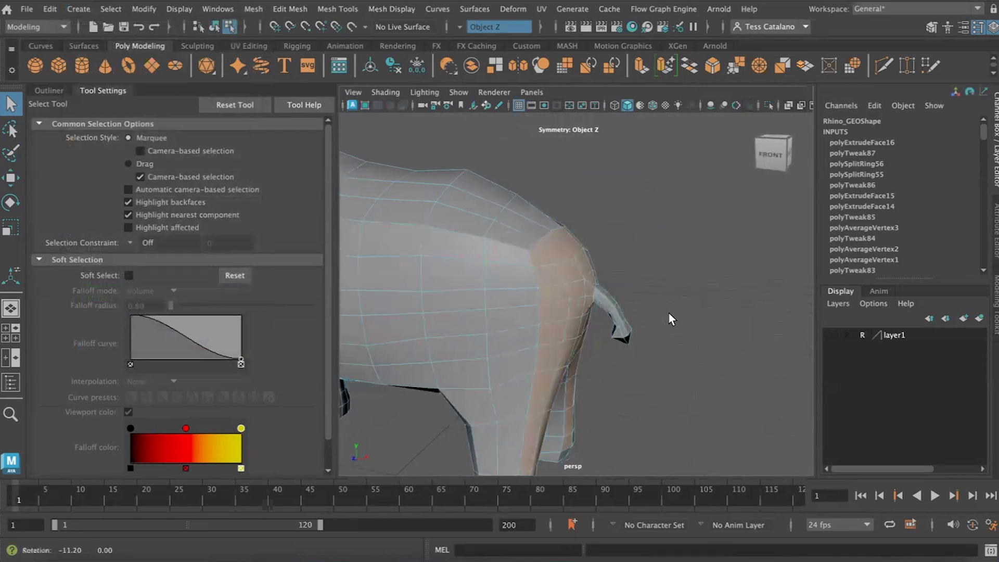
left_click(656, 359)
left_click(603, 286)
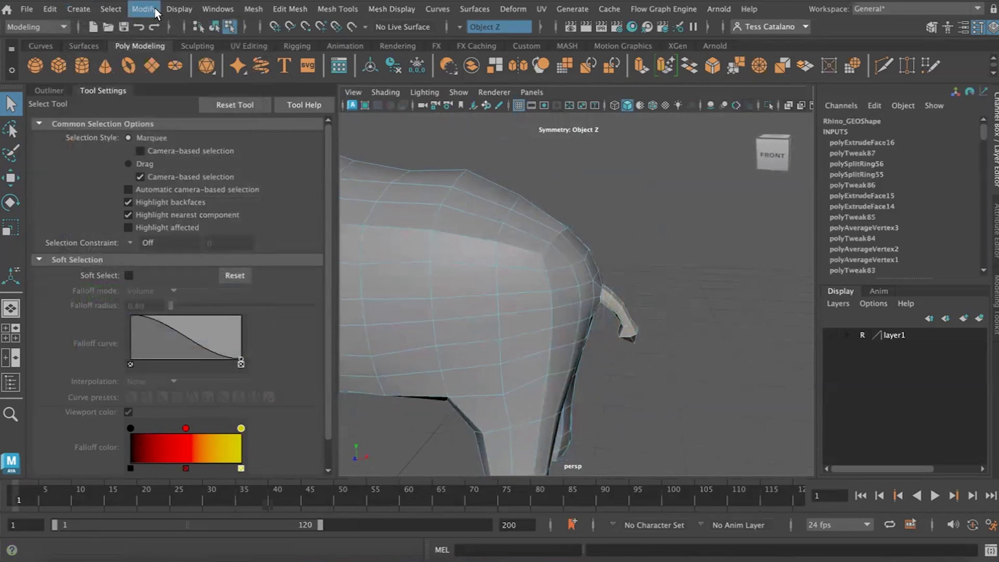
left_click(86, 10)
mouse_move(141, 339)
left_click(306, 366)
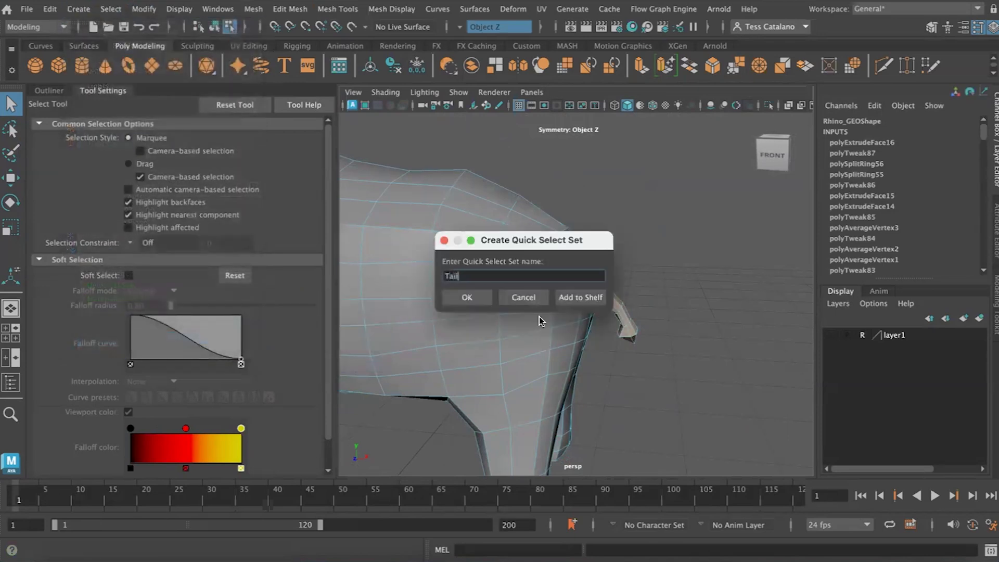
left_click(453, 294)
- Select the faces stored in the L_side set and examine where they end along the belly and inner legs
scroll(598, 361, "down", 5)
left_click_drag(597, 361, 199, 87, "alt")
left_click(111, 9)
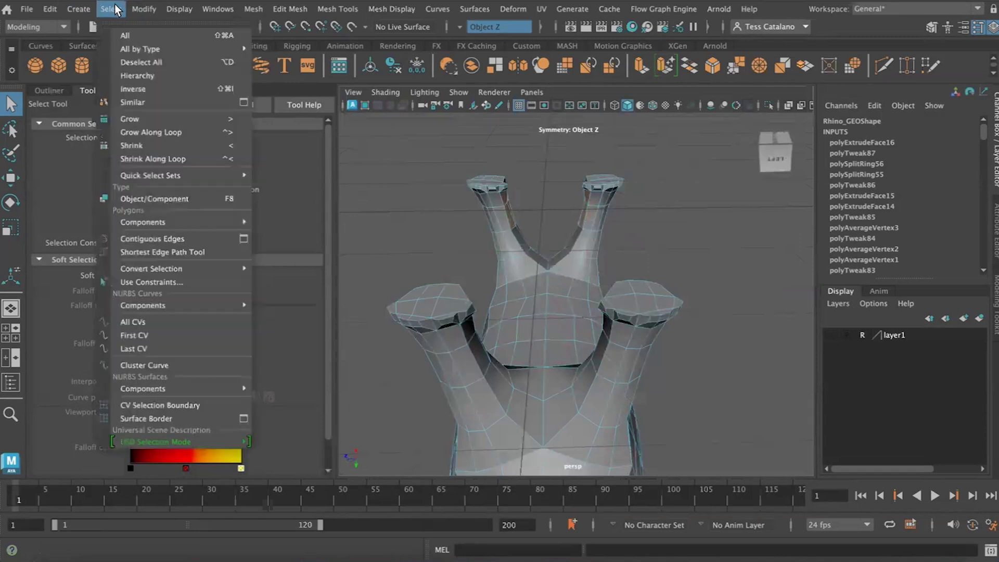
mouse_move(141, 175)
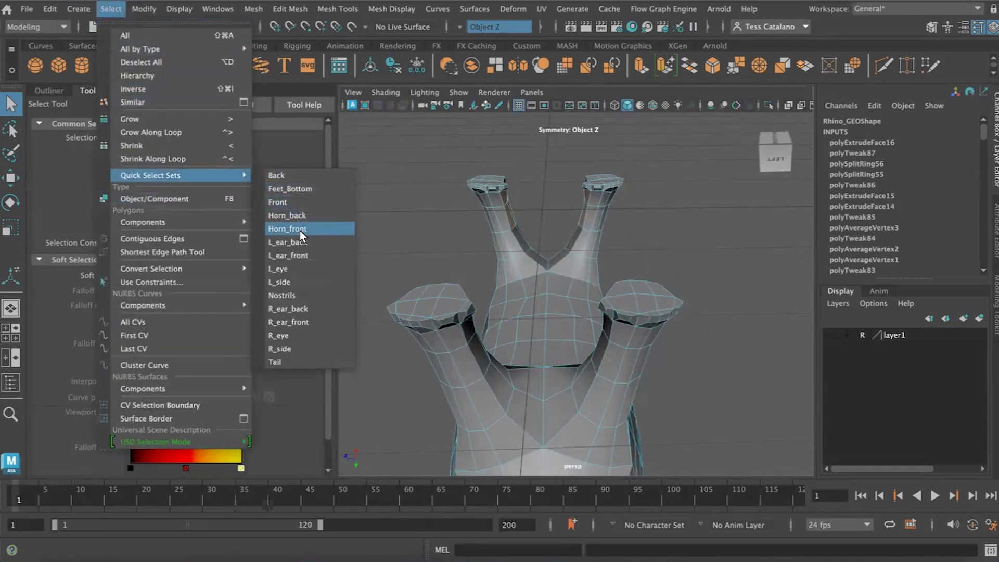
left_click(284, 282)
left_click_drag(580, 305, 561, 298, "alt")
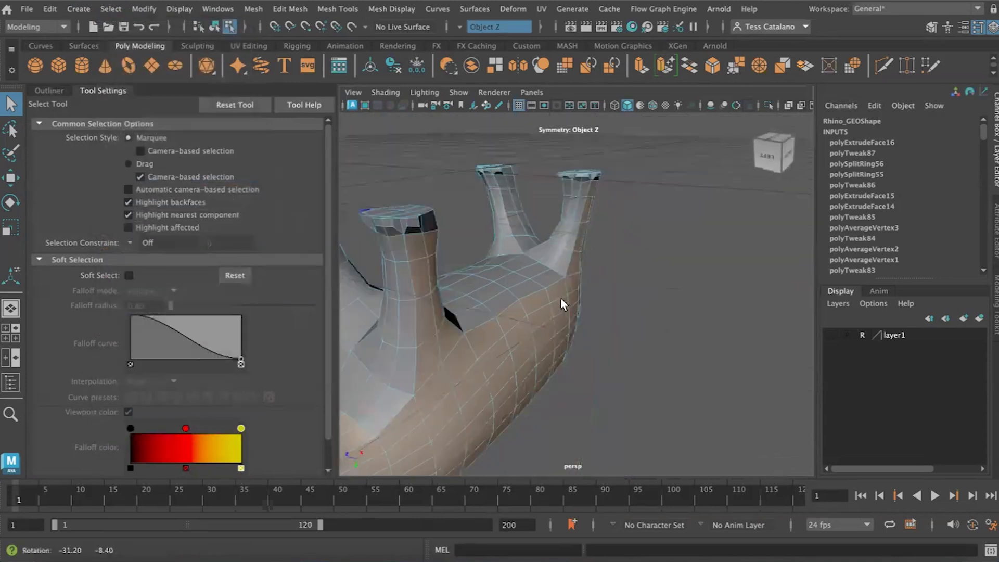
- Select the faces along both edges of the belly and on the inner sides of the legs, including between the front legs
left_click(583, 193)
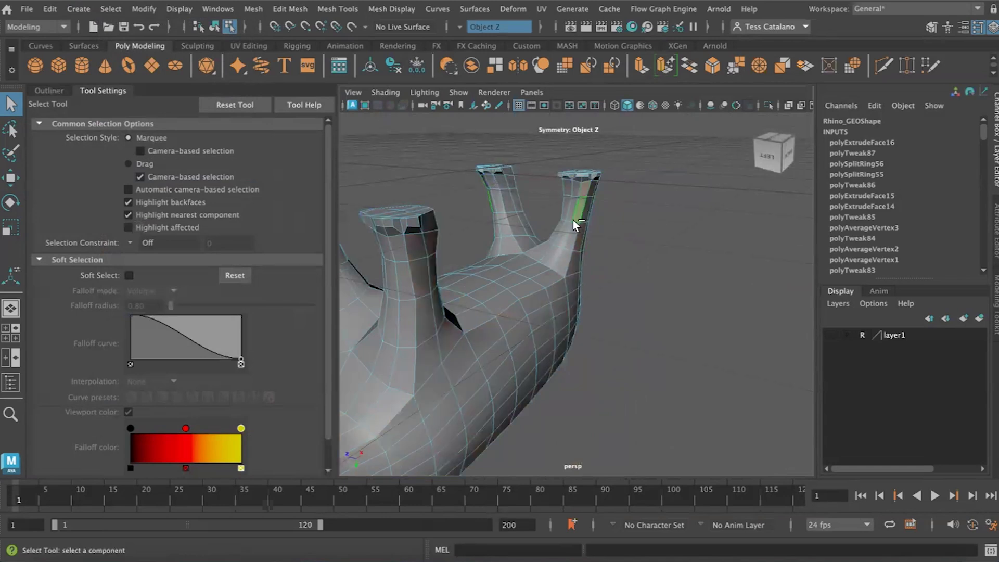
mouse_move(562, 259)
left_mouse_down()
mouse_move(476, 312)
mouse_move(419, 329)
mouse_move(354, 226)
left_mouse_up()
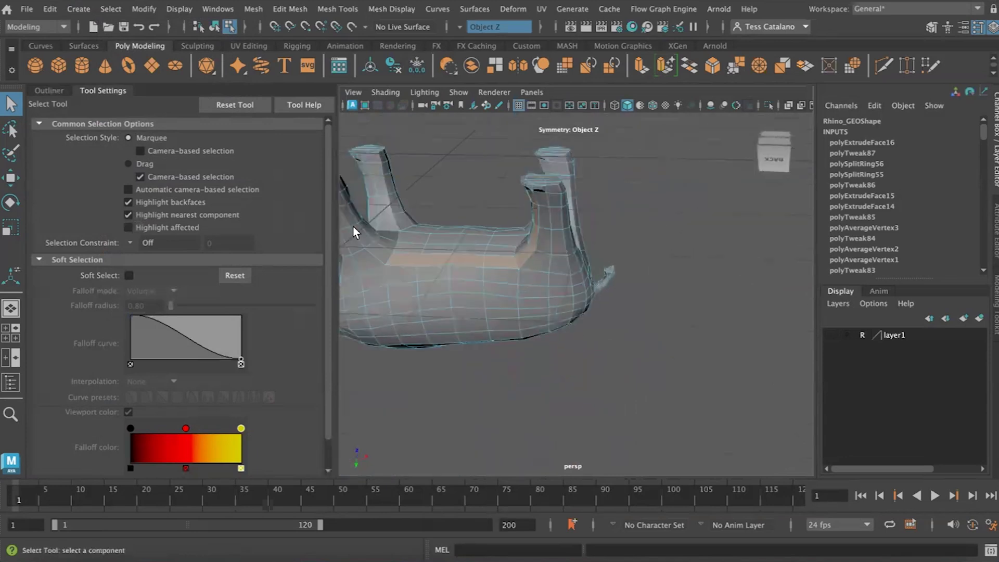
middle_click_drag(359, 224, 463, 269, "alt")
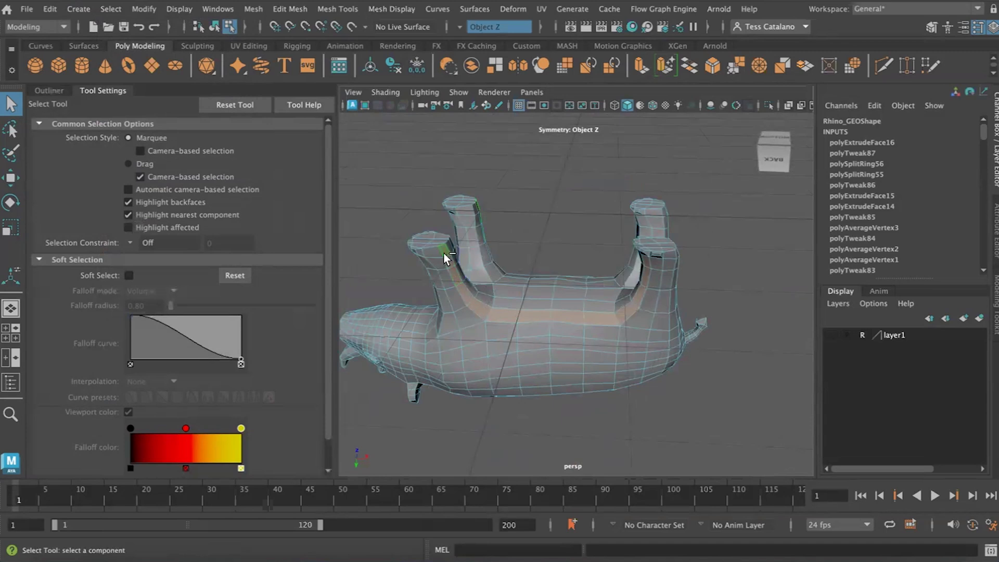
left_click_drag(504, 292, 446, 288, "alt")
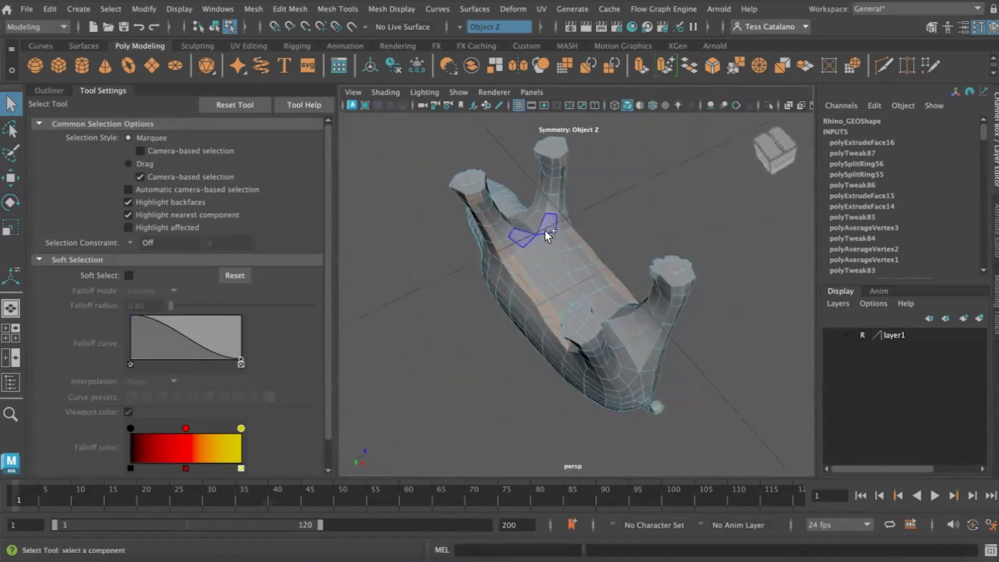
left_click(550, 215, "ctrl+shift")
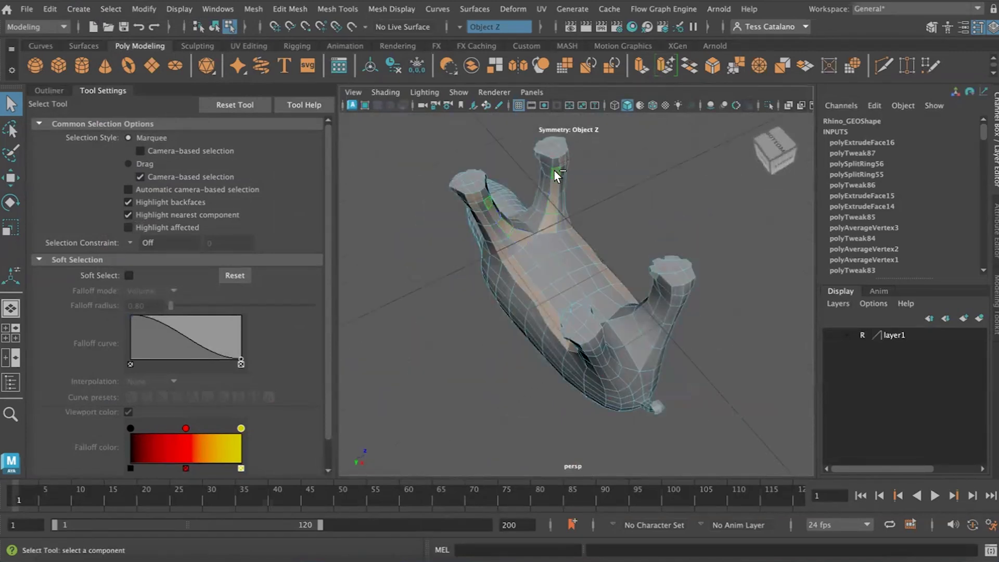
left_click_drag(556, 175, 491, 271, "alt")
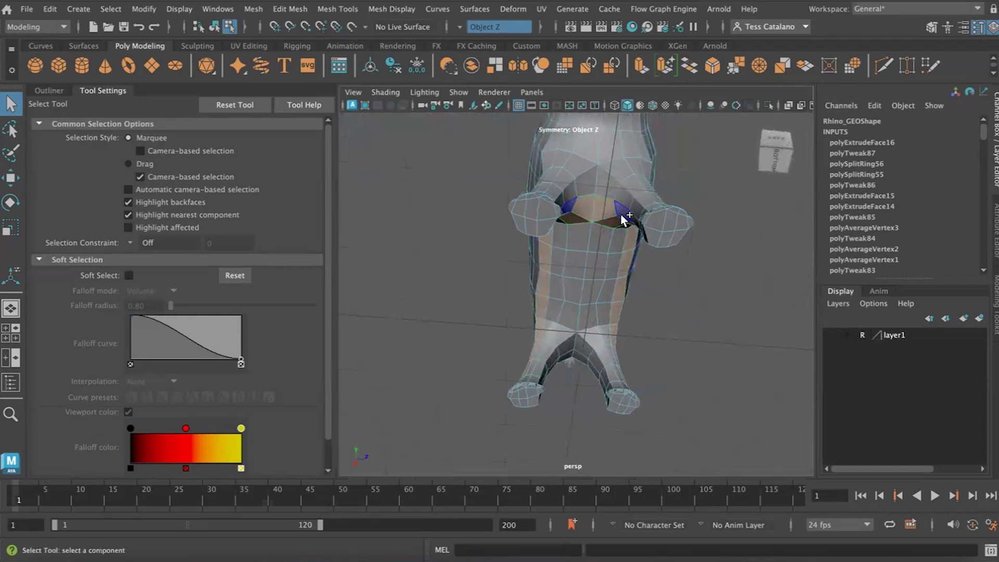
left_click_drag(593, 232, 666, 265, "alt")
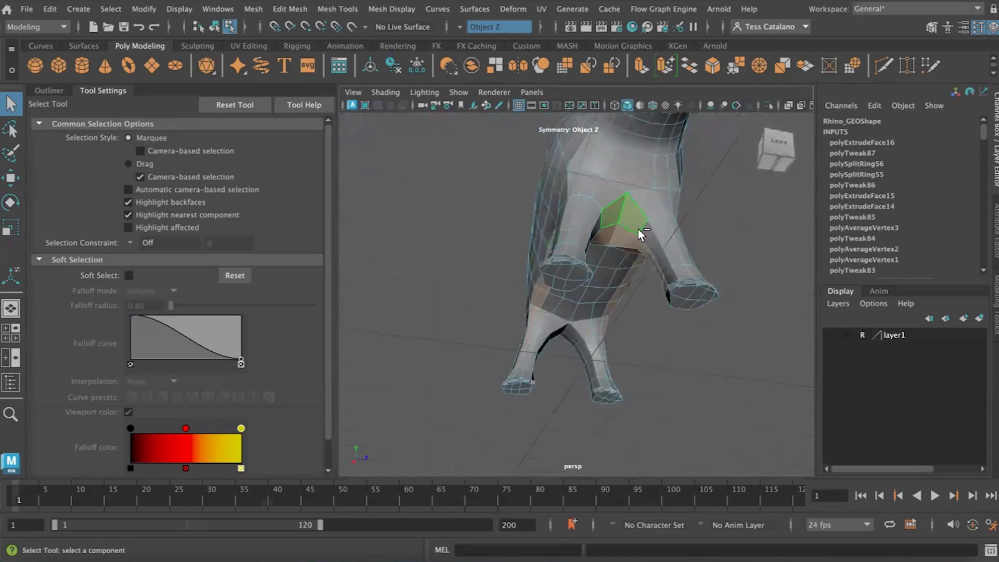
left_click_drag(575, 330, 572, 193, "alt")
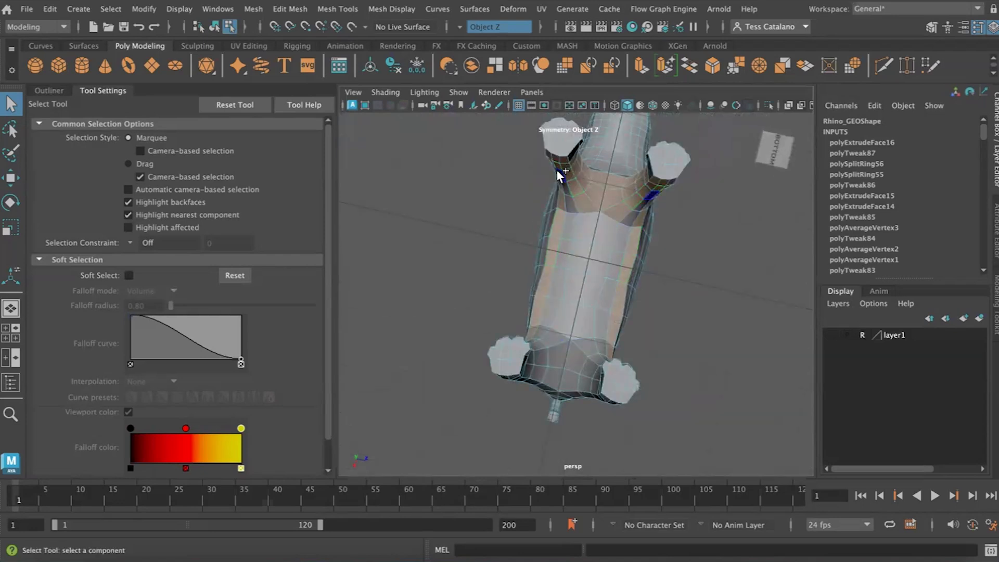
- Paint-select the remaining belly faces and the inner faces of the hind legs to complete the underside selection
left_click(10, 153)
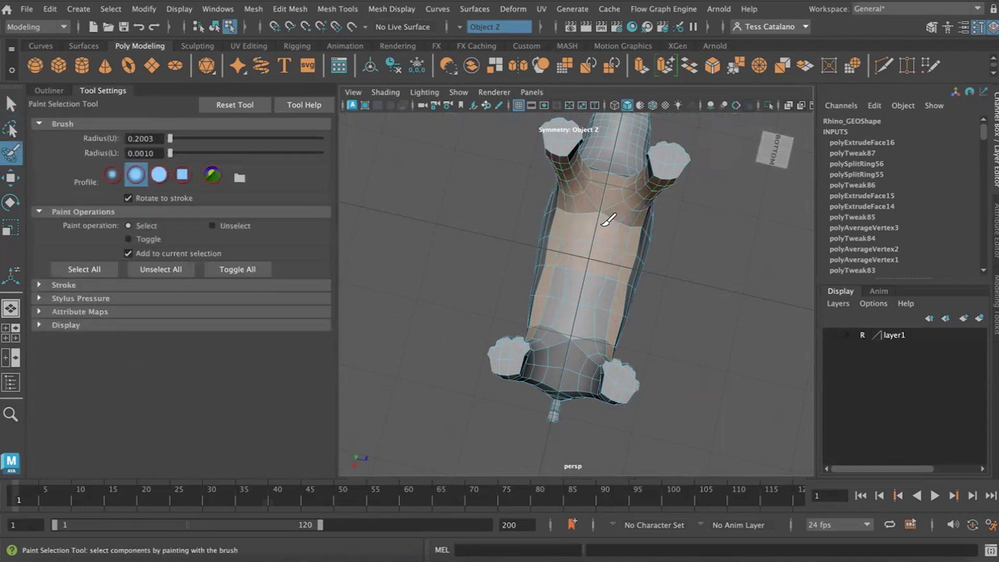
left_click_drag(583, 322, 555, 345, "alt")
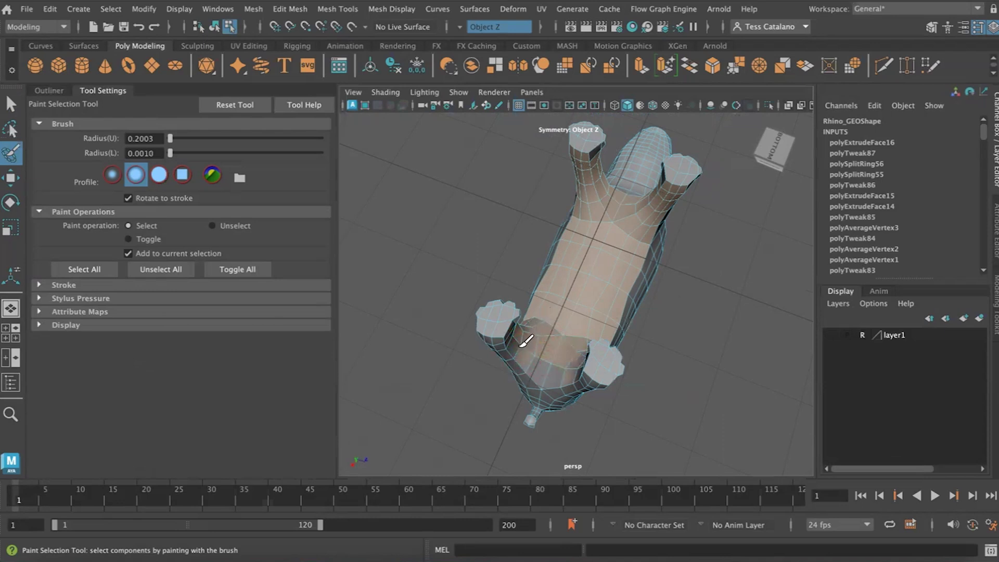
left_click_drag(557, 364, 620, 360, "alt")
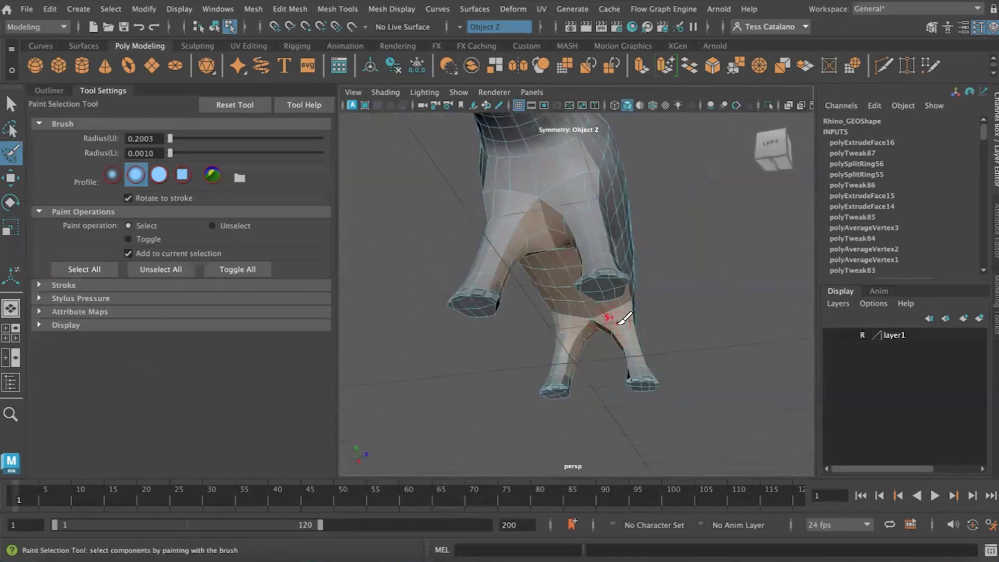
left_click_drag(576, 408, 557, 367, "alt")
left_click_drag(617, 416, 412, 433, "alt")
scroll(774, 308, "up", 5)
scroll(746, 337, "up", 4)
middle_click_drag(746, 336, 544, 247, "alt")
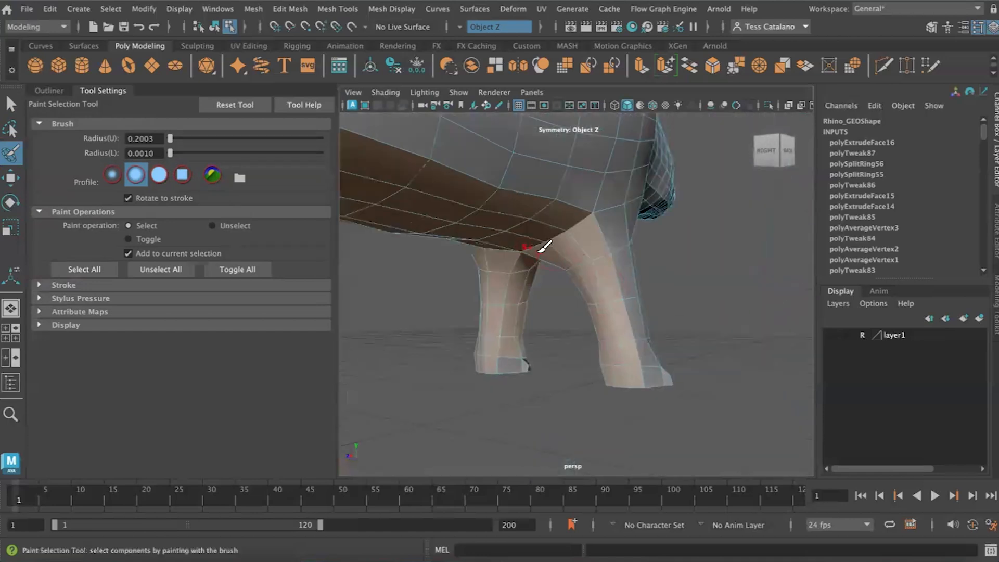
- Deselect the lowest foot faces from the underside selection with the Select Tool
scroll(544, 246, "up", 1)
key("q")
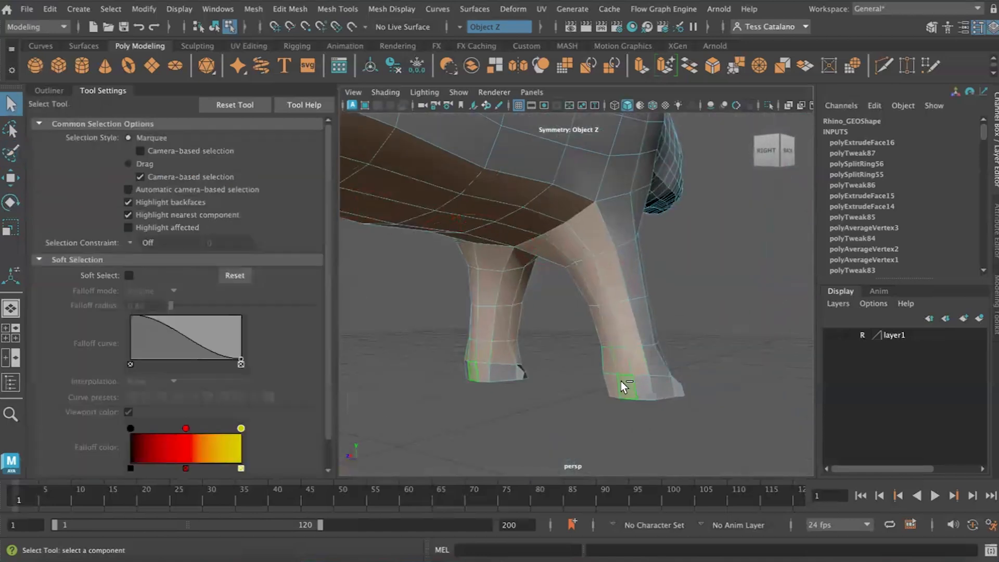
left_click_drag(525, 404, 431, 307, "alt")
- Create a quick select set named Under from the selected belly and inner leg faces
left_click(83, 9)
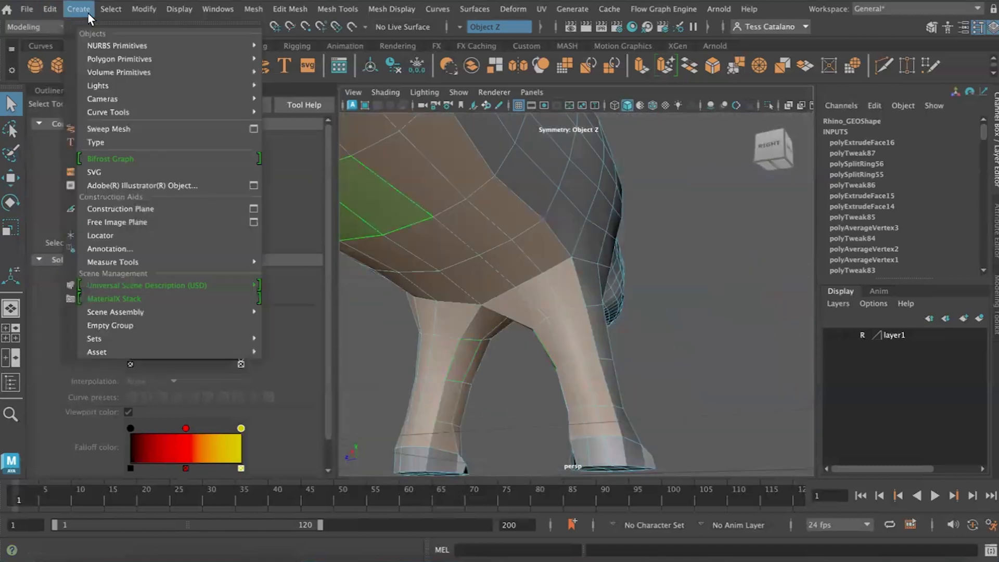
mouse_move(147, 338)
left_click(294, 369)
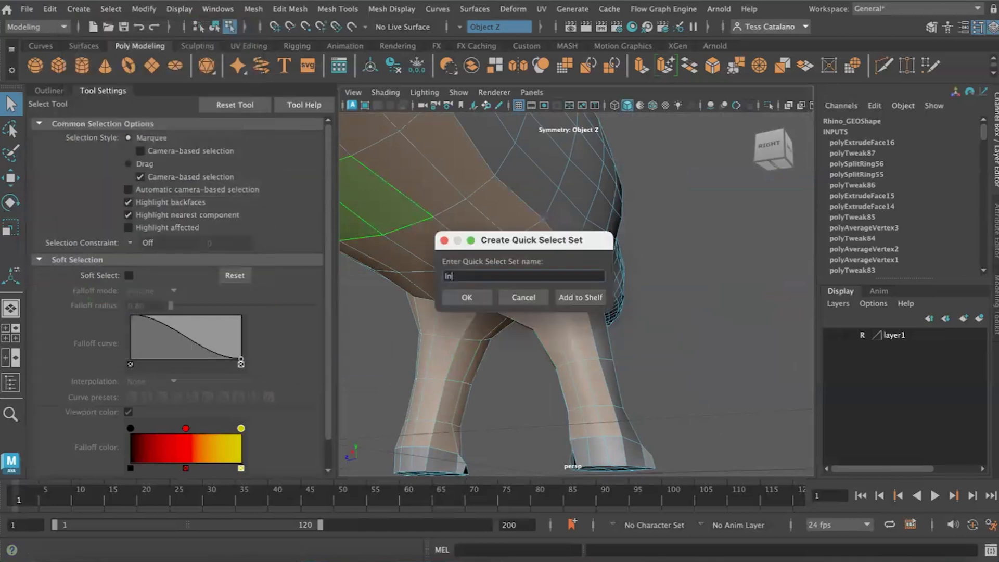
type("Under")
key("Return")
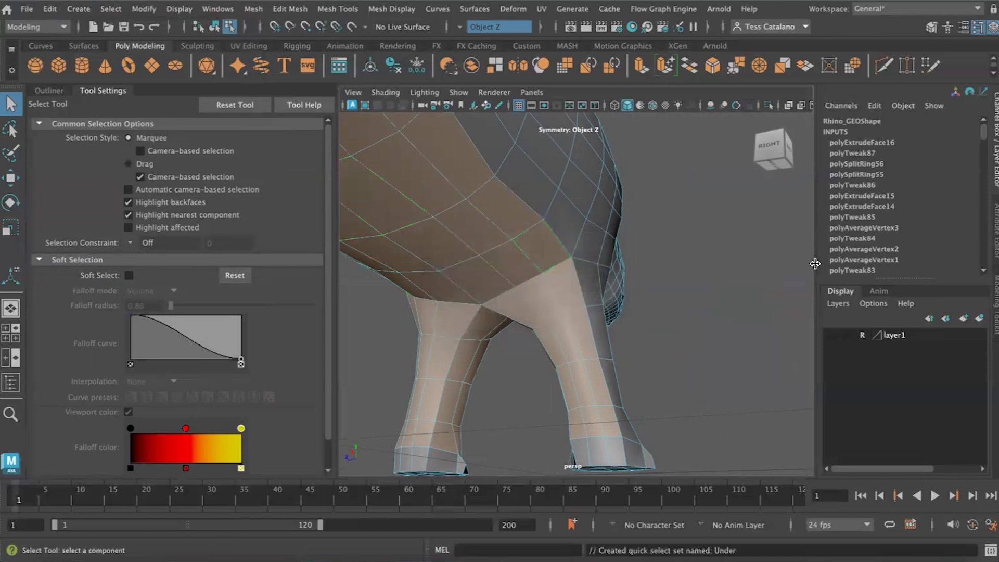
- Recall the Front quick select set and examine which front leg faces it covers
scroll(823, 265, "down", 4)
scroll(680, 288, "down", 8)
left_click_drag(657, 285, 481, 306, "alt")
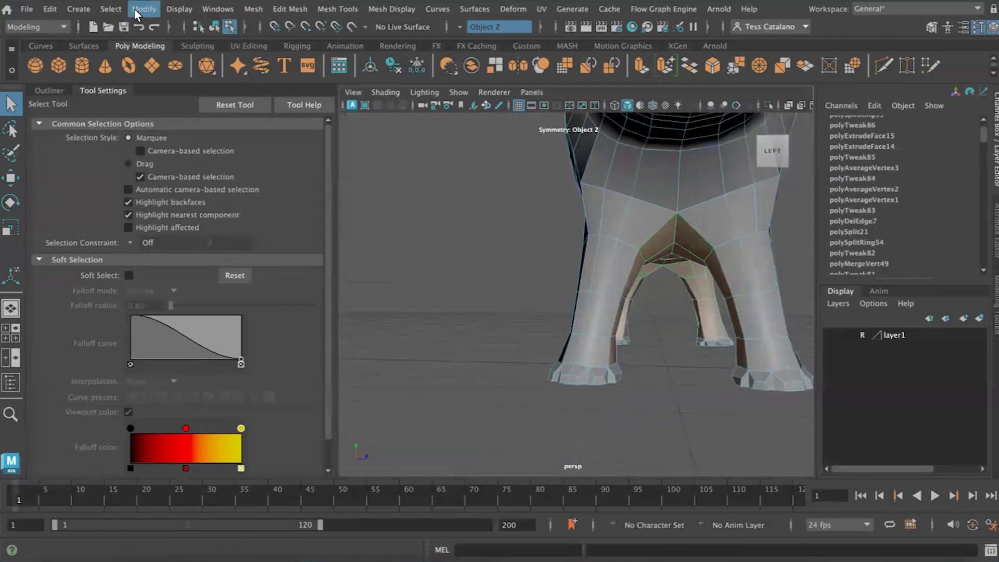
left_click(111, 9)
mouse_move(144, 174)
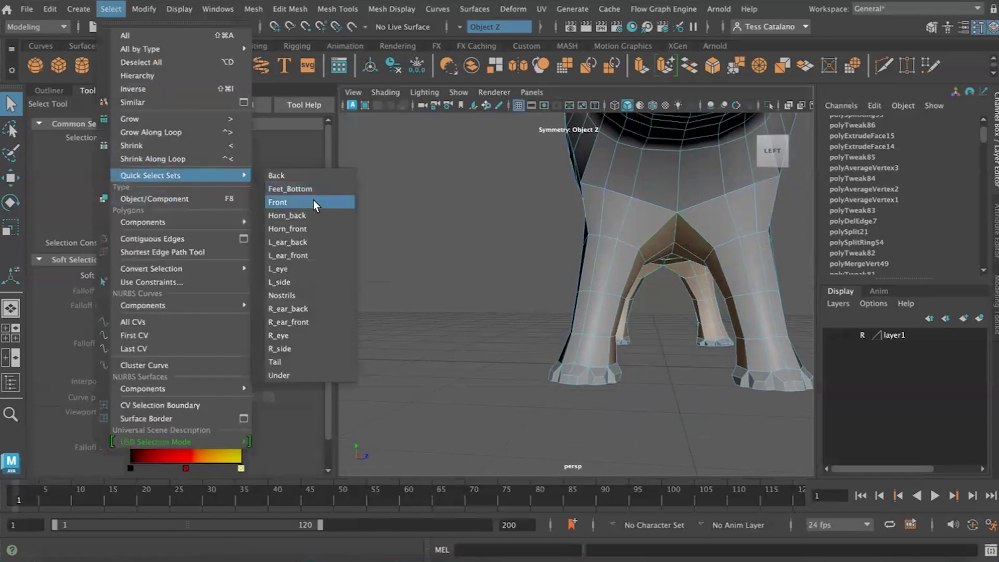
left_click(314, 200)
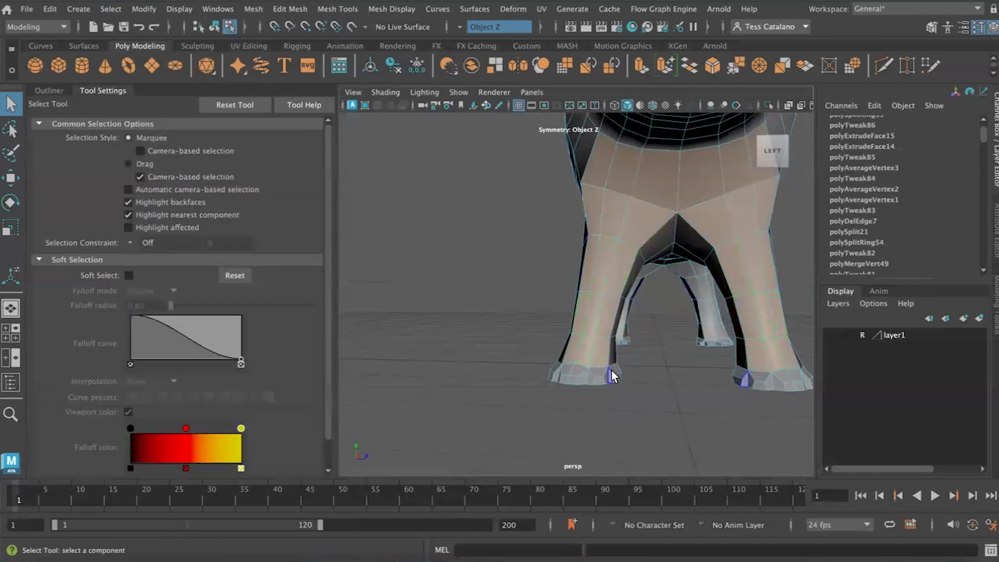
scroll(708, 373, "down", 5)
left_click_drag(707, 371, 584, 403, "alt")
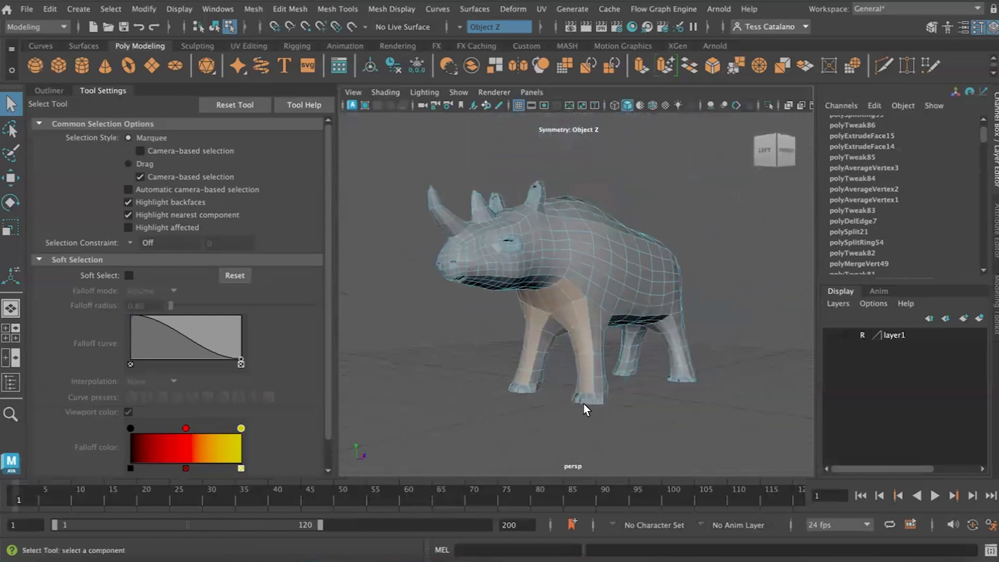
- Try to select the side faces around both front feet using Object Z symmetry
scroll(589, 404, "up", 8)
middle_click_drag(680, 401, 663, 271, "alt")
left_click_drag(664, 271, 612, 286, "alt")
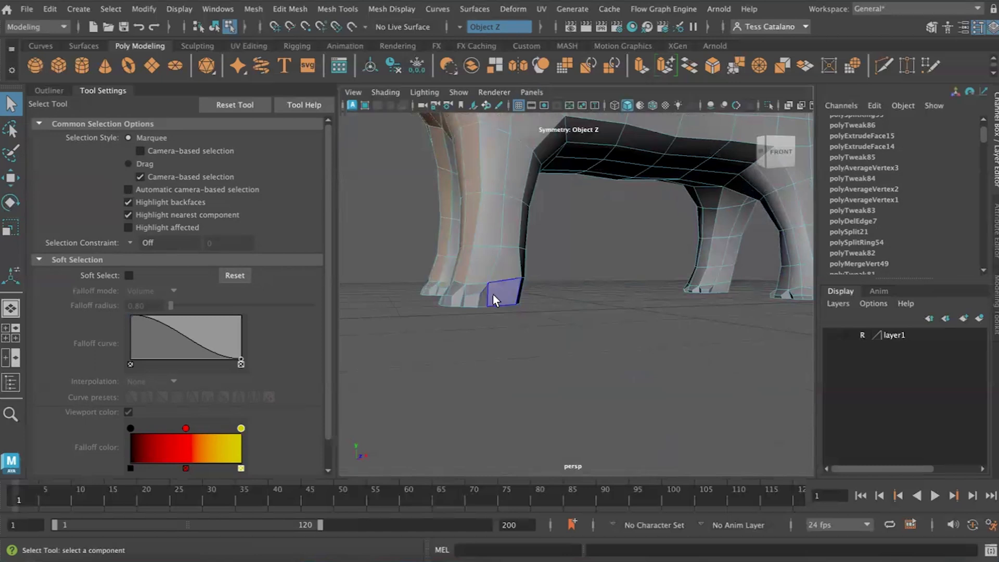
left_click_drag(532, 335, 430, 369, "alt")
left_click(538, 324, "ctrl+shift")
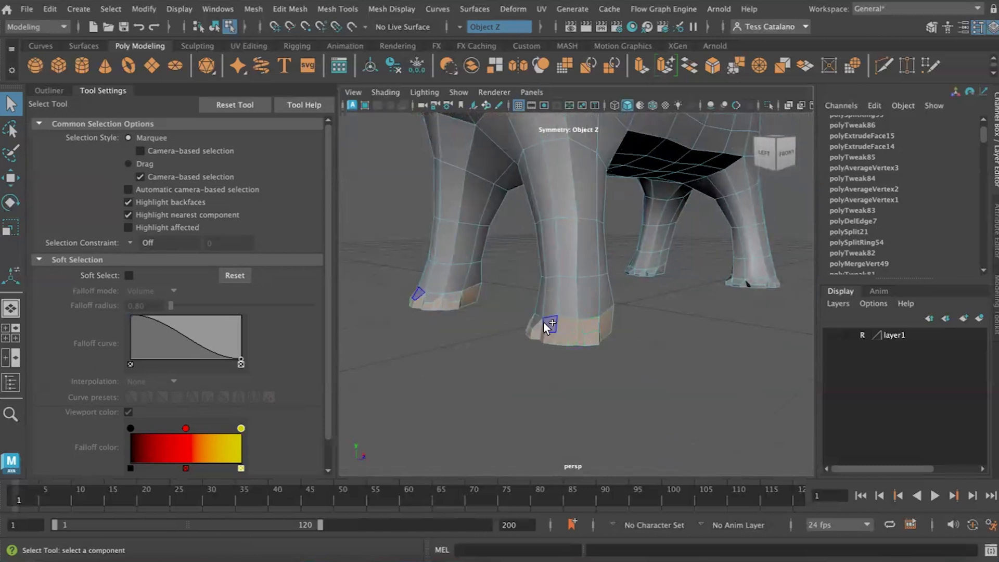
left_click_drag(464, 335, 500, 345, "alt")
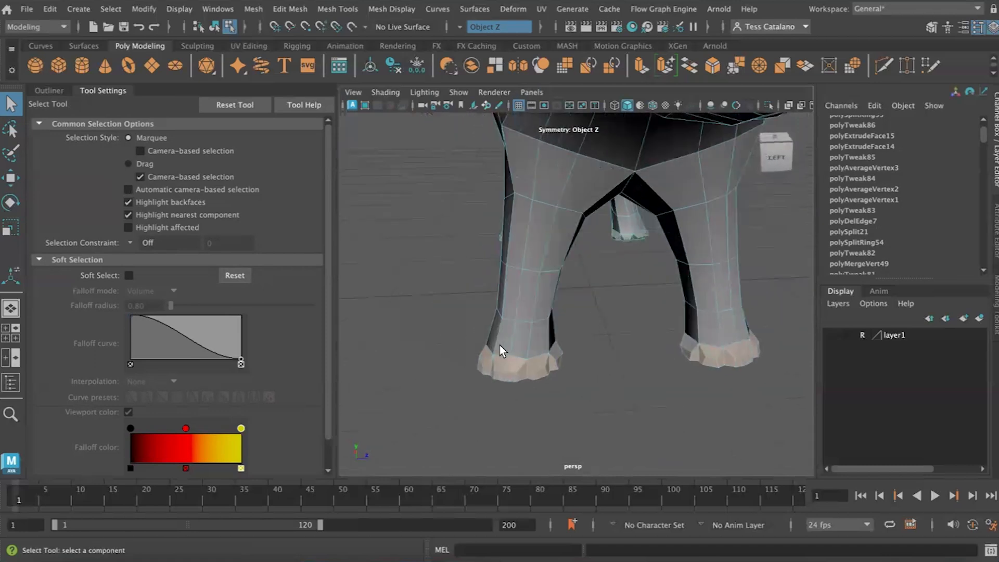
- Turn selection symmetry off and clear the current face selection
left_click(457, 24)
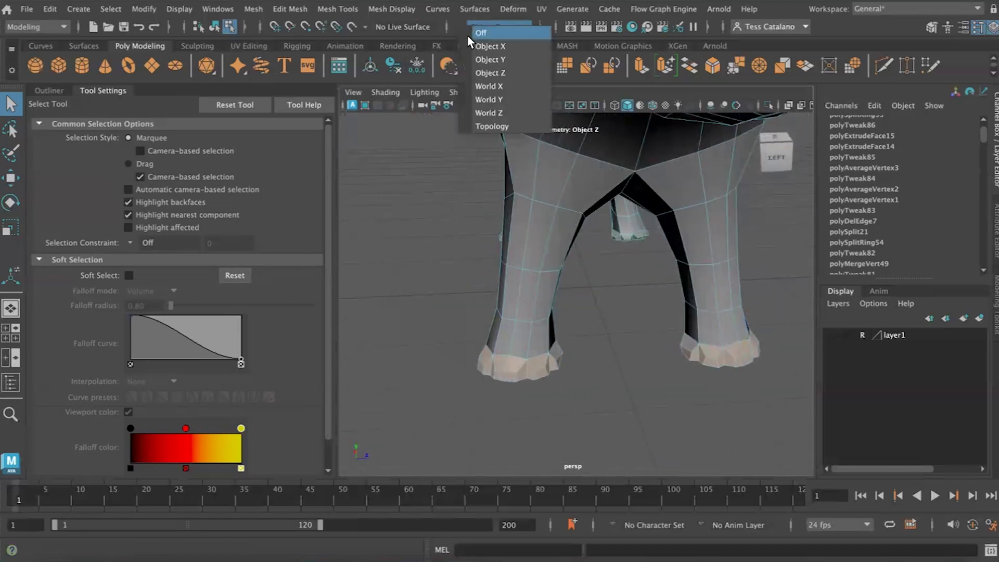
left_click(469, 34)
left_click(643, 381)
- Select all the side faces around the right-hand front foot as seen from the front, leaving the other foot unselected
left_click_drag(668, 367, 610, 358, "alt")
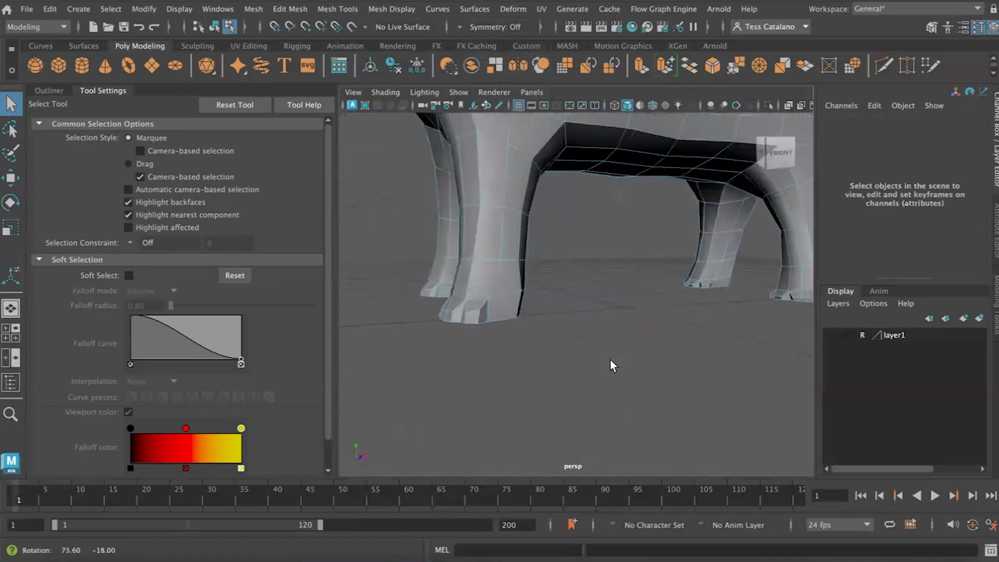
left_click(493, 317)
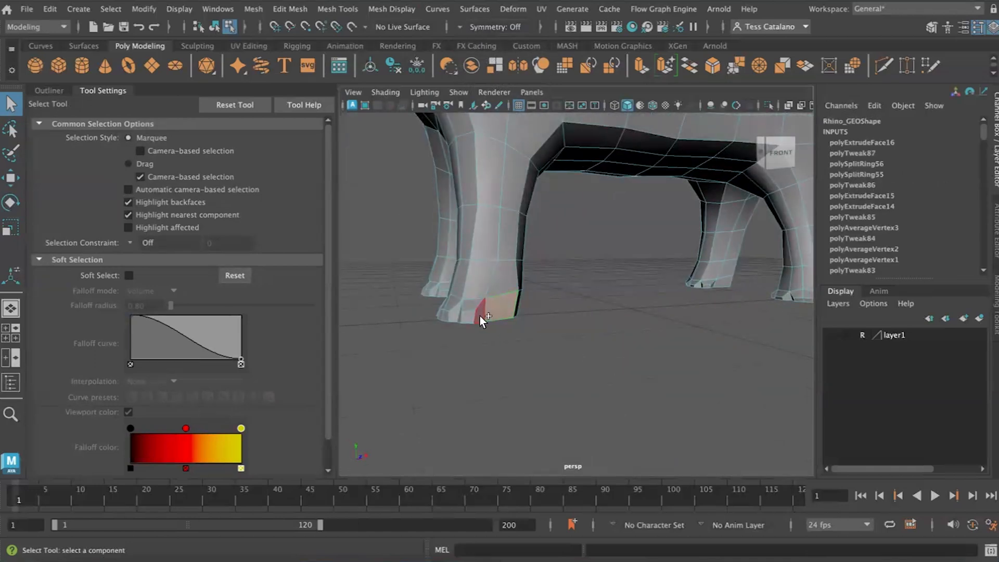
left_click(480, 316, "shift")
left_click_drag(452, 357, 643, 361, "alt")
left_click(610, 350, "shift")
left_click(579, 343, "shift")
left_click_drag(538, 368, 624, 368, "alt")
left_click(671, 364, "shift")
left_click_drag(772, 374, 742, 364, "alt")
left_click_drag(560, 320, 520, 312, "alt")
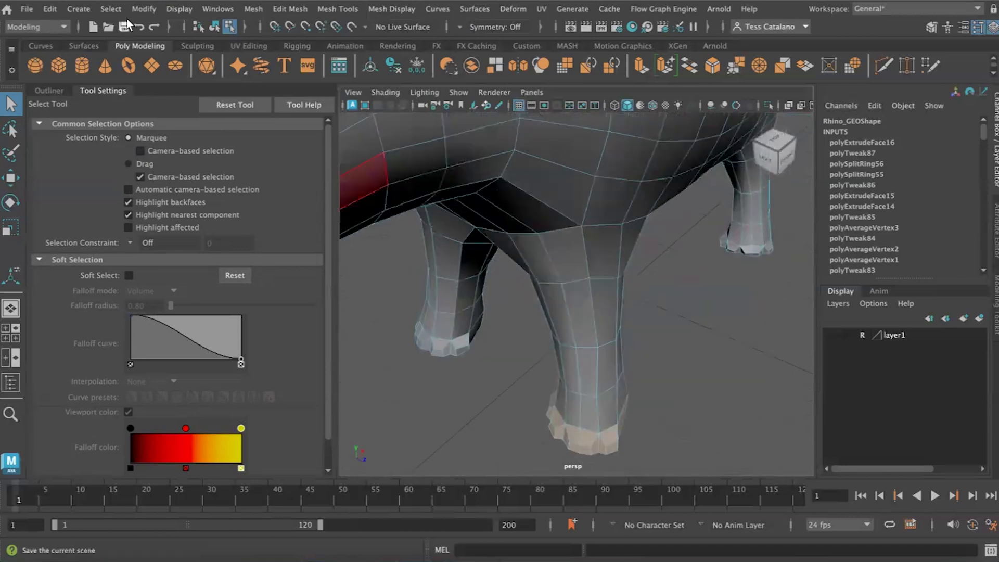
left_click(74, 10)
mouse_move(218, 337)
left_click(289, 368)
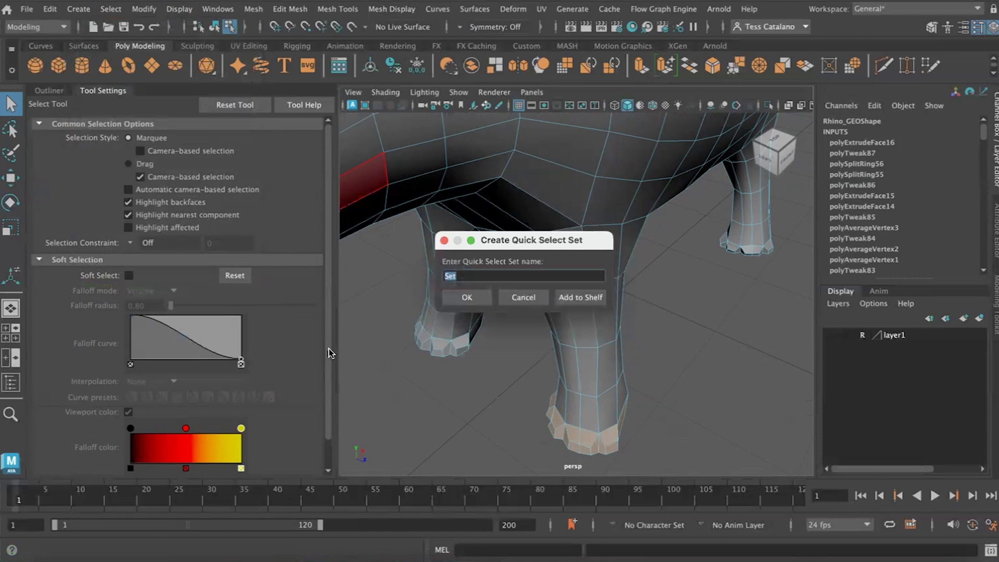
left_click(522, 297)
- Examine the rhino from behind and from the front to determine which side the selected foot belongs to
left_click_drag(515, 333, 370, 370, "alt")
key("f")
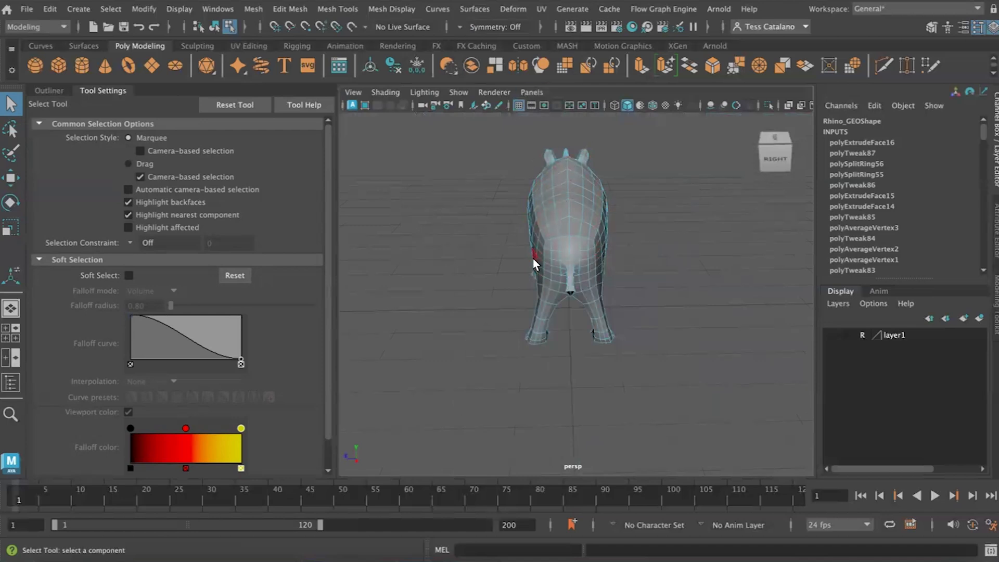
left_click_drag(520, 263, 589, 283, "alt")
scroll(555, 318, "up", 8)
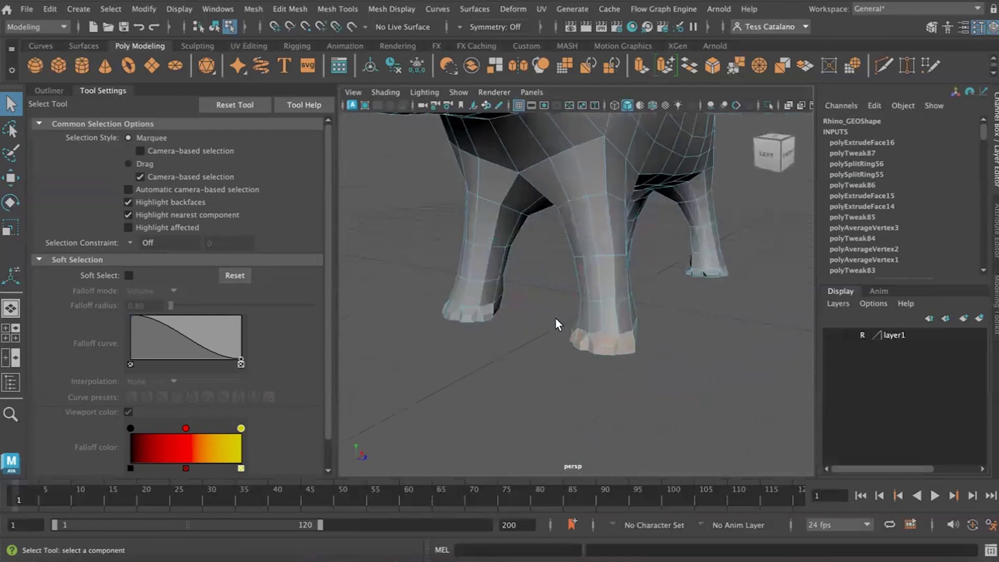
left_click_drag(526, 327, 531, 332, "alt")
scroll(517, 261, "down", 8)
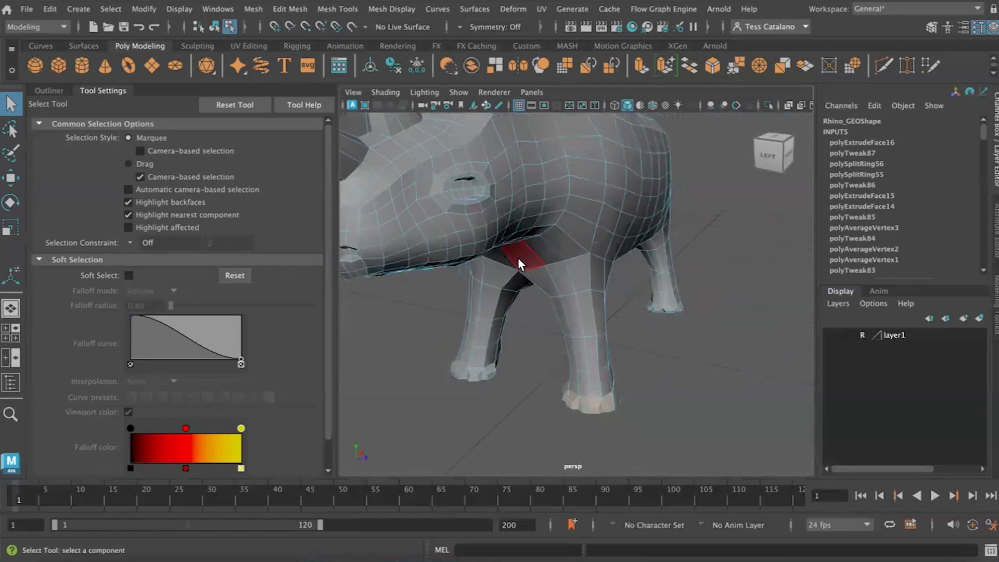
mouse_move(487, 298)
left_mouse_down("alt")
mouse_move(602, 289)
mouse_move(473, 289)
mouse_move(482, 290)
left_mouse_up("alt")
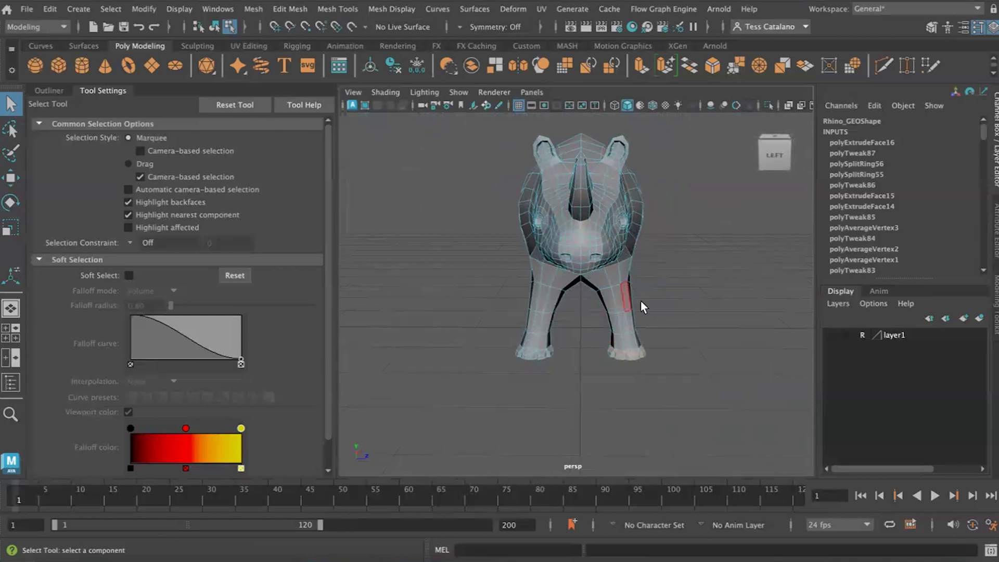
scroll(618, 328, "up", 3)
left_click_drag(618, 329, 466, 316, "alt")
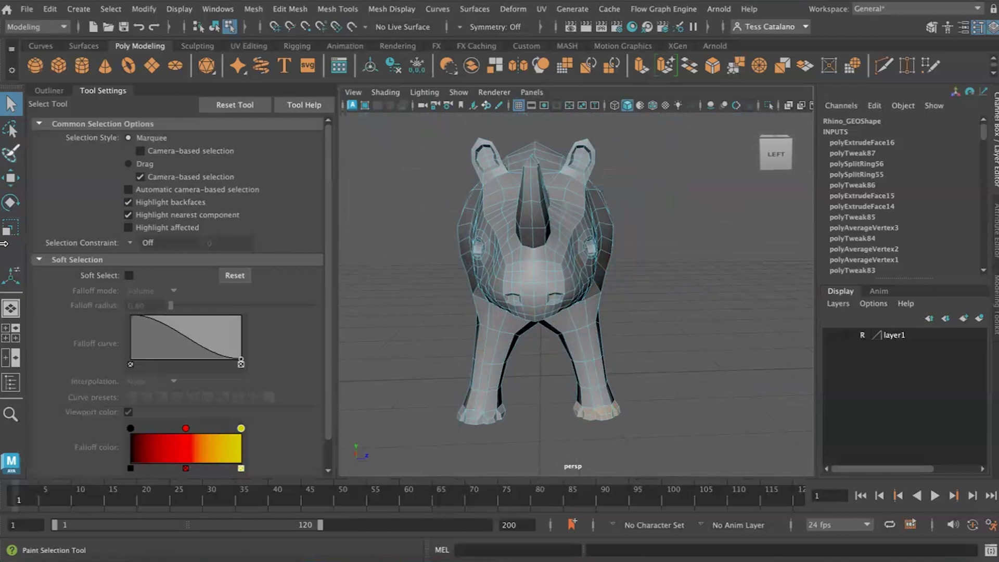
- Create a quick select set named R_front_foot from the selected foot faces
left_click(111, 9)
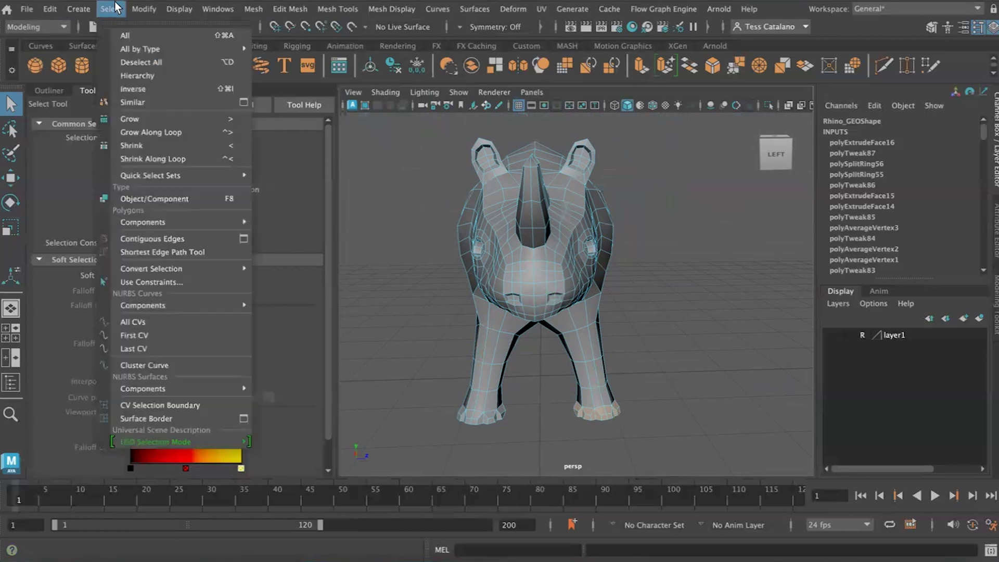
mouse_move(81, 10)
mouse_move(173, 350)
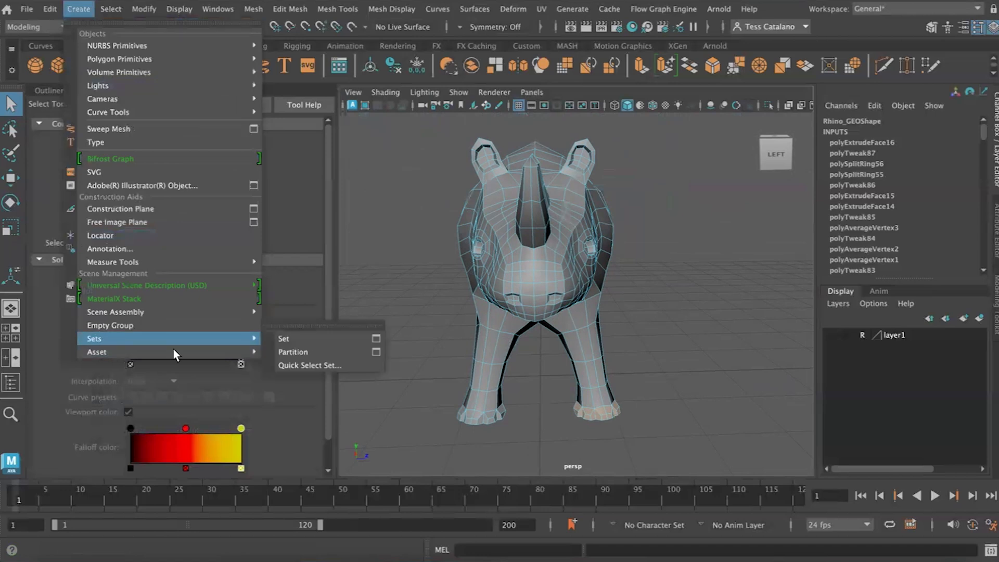
left_click(304, 366)
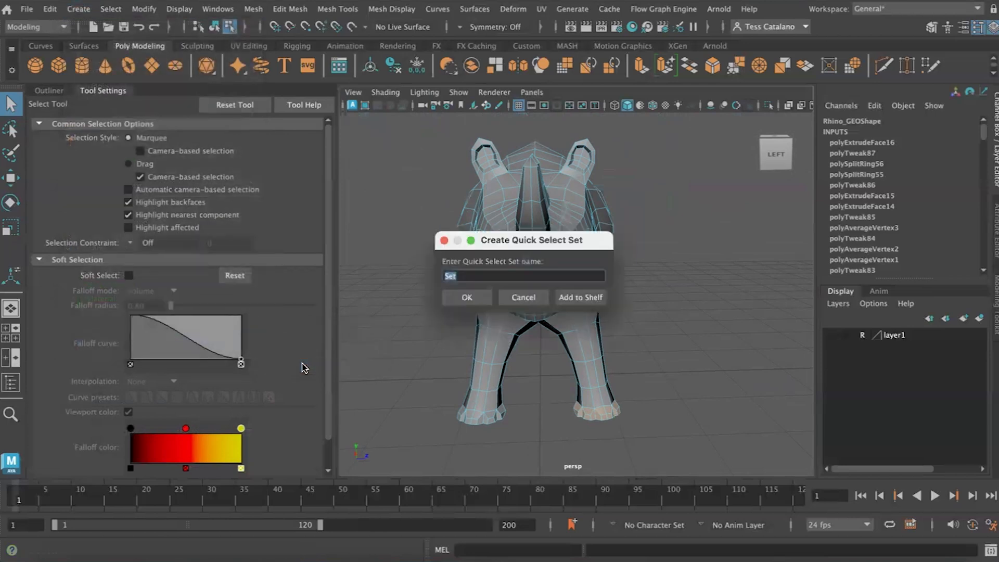
type("R_front_foot")
key("Return")
- Select the side faces around the other front foot and store them in a quick select set named L_front_foot
scroll(484, 426, "up", 5)
middle_click_drag(485, 424, 499, 382, "alt")
left_click_drag(499, 382, 562, 401, "alt")
left_click(79, 9)
mouse_move(156, 334)
left_click(290, 368)
type("L_fo")
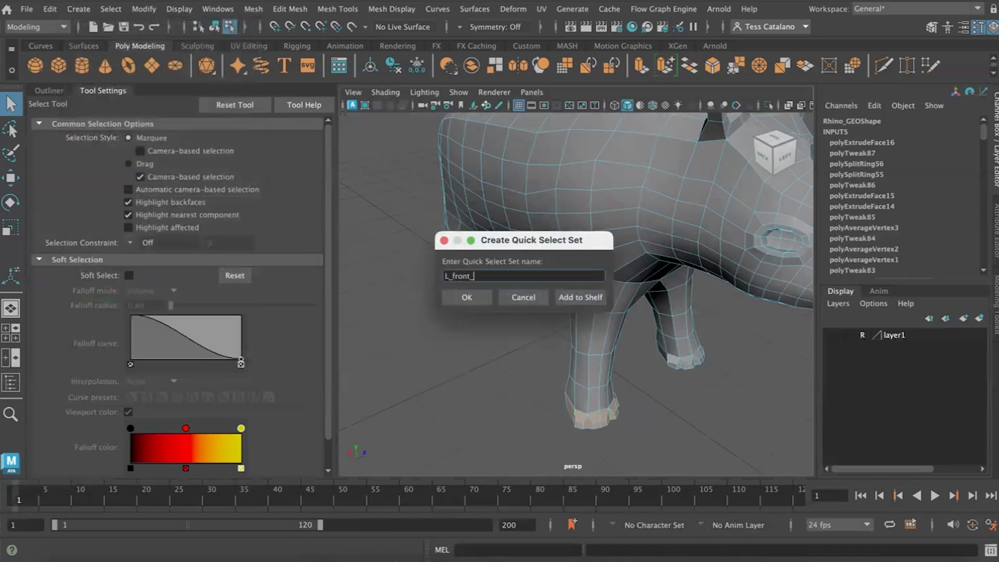
type("ront_f")
key("Return")
- Select the side faces all around the left back foot
left_click_drag(529, 221, 467, 354, "alt")
middle_click_drag(467, 354, 551, 331, "alt")
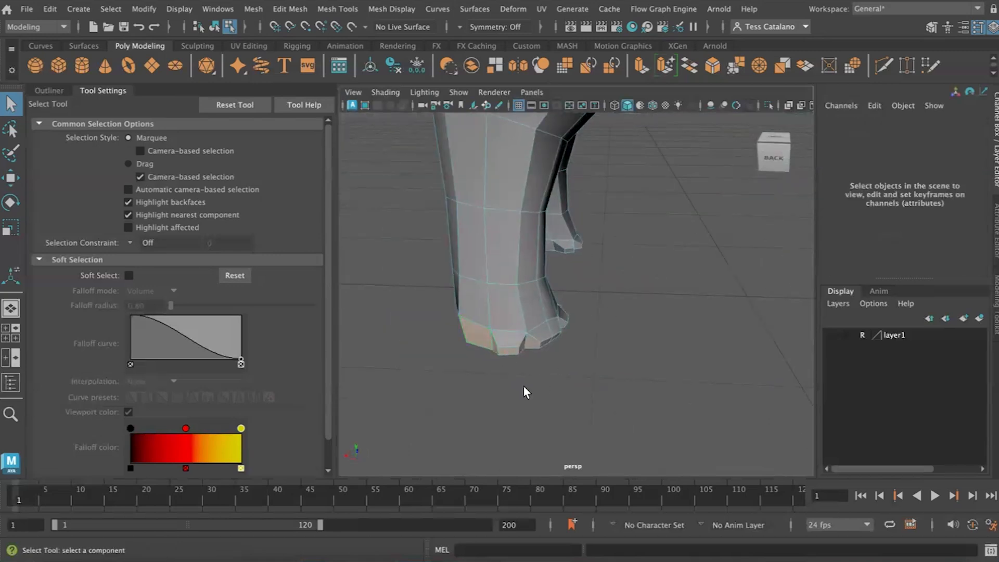
left_click_drag(566, 313, 666, 356, "alt")
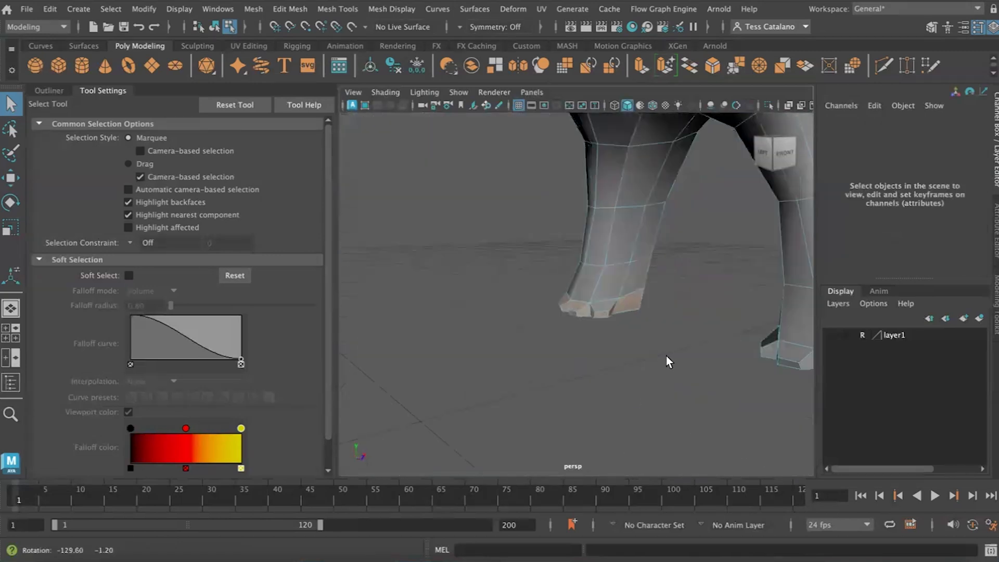
- Create a quick select set named L_back_foot from the selected back foot faces
left_click(137, 9)
mouse_move(78, 9)
mouse_move(208, 336)
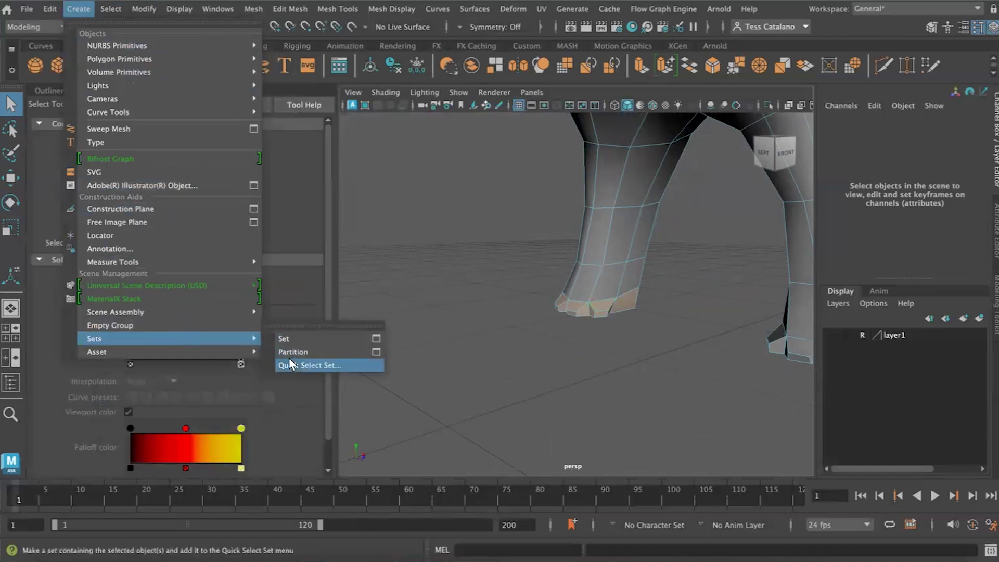
left_click(290, 363)
type("L_back_foo")
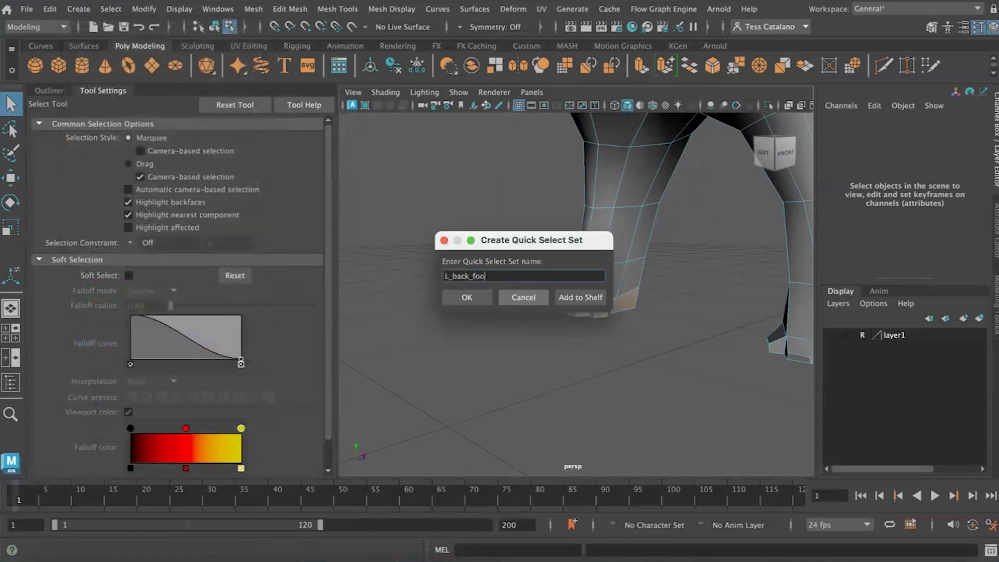
type("t")
key("Return")
- Select the side faces all around the right back foot
left_click_drag(682, 214, 544, 338, "alt")
left_click(572, 303, "shift")
left_click(552, 309, "shift")
left_click_drag(474, 301, 500, 311, "alt")
scroll(641, 350, "up", 5)
scroll(641, 350, "down", 4)
left_click(610, 369, "shift")
left_click_drag(599, 373, 754, 372, "alt")
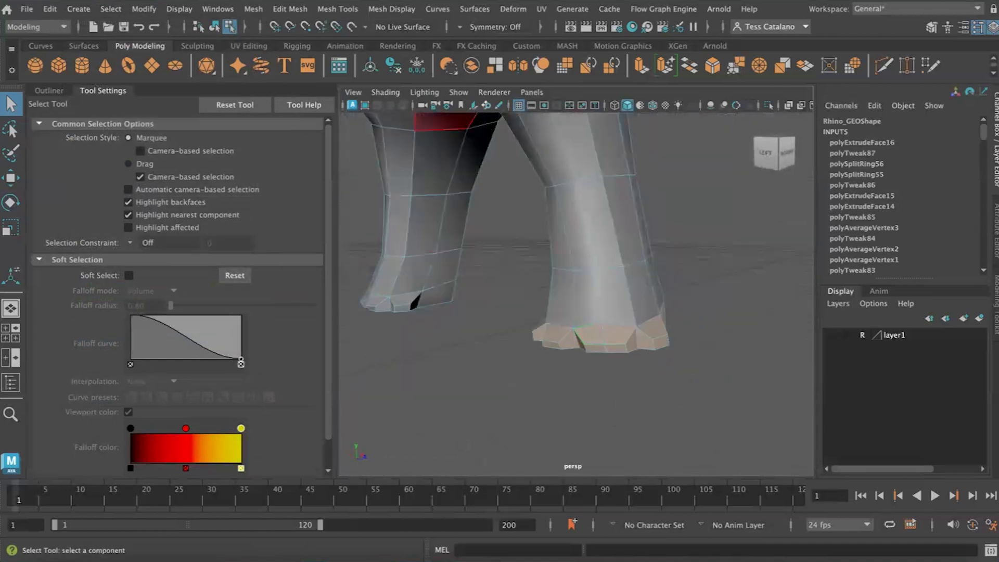
- Create a quick select set named R_back_foot from the selected back foot faces
left_click(79, 9)
mouse_move(118, 63)
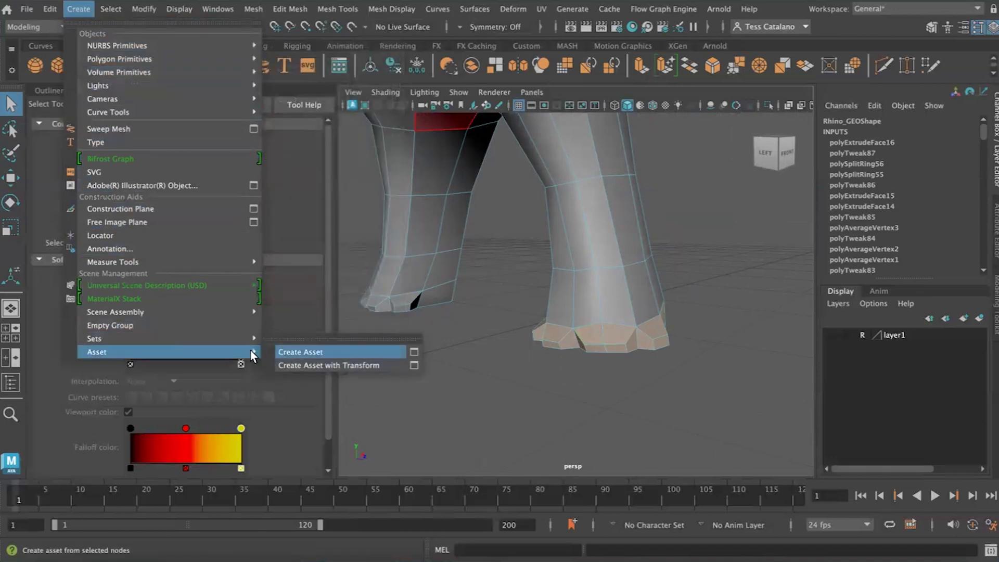
mouse_move(96, 339)
left_click(304, 305)
type("R_back")
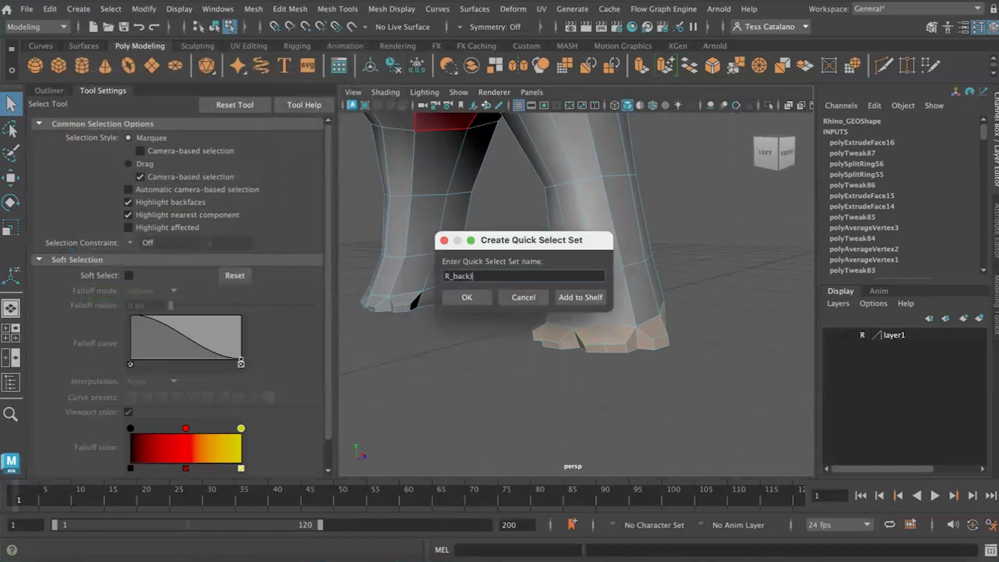
type("_foot")
key("Return")
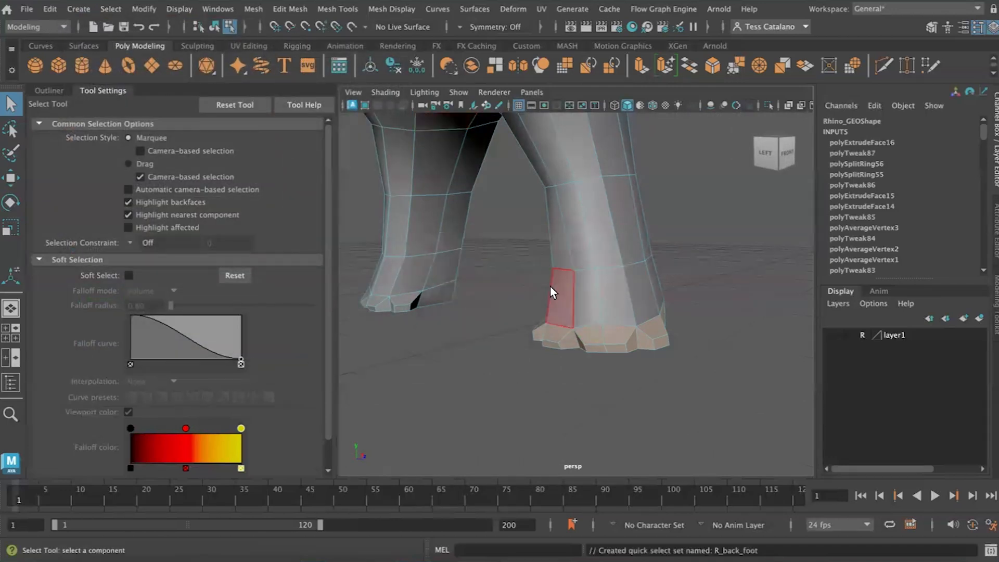
- Examine the rhino's head, belly and legs from the front
scroll(552, 271, "down", 10)
scroll(527, 308, "down", 8)
left_click_drag(486, 311, 510, 317, "alt")
middle_click_drag(510, 317, 539, 375, "alt")
scroll(538, 367, "up", 5)
left_click_drag(540, 374, 539, 309, "alt")
scroll(539, 310, "up", 8)
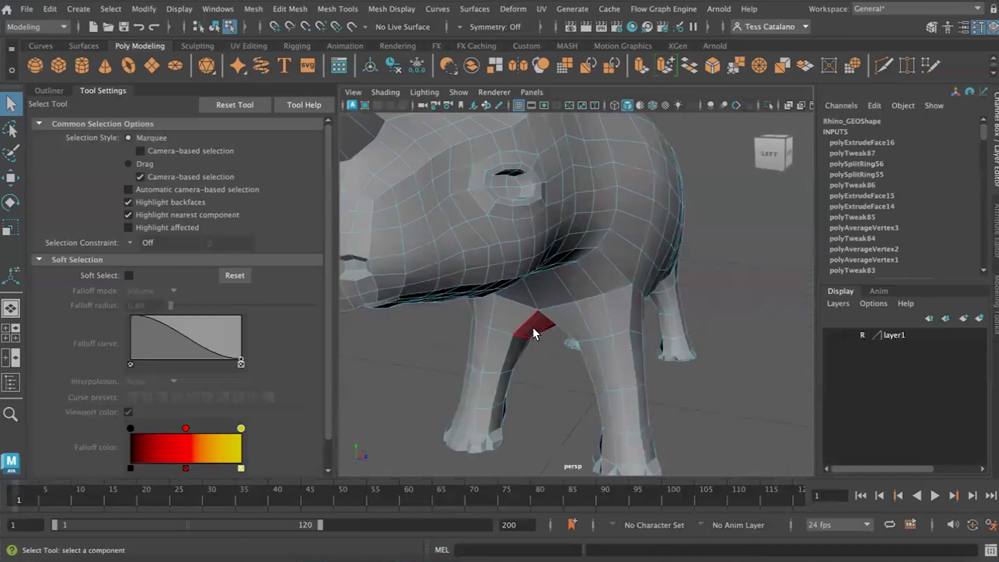
scroll(533, 327, "down", 8)
- Review the list of stored sets and pick individual faces on the front leg to check which set contains them
left_click(61, 93)
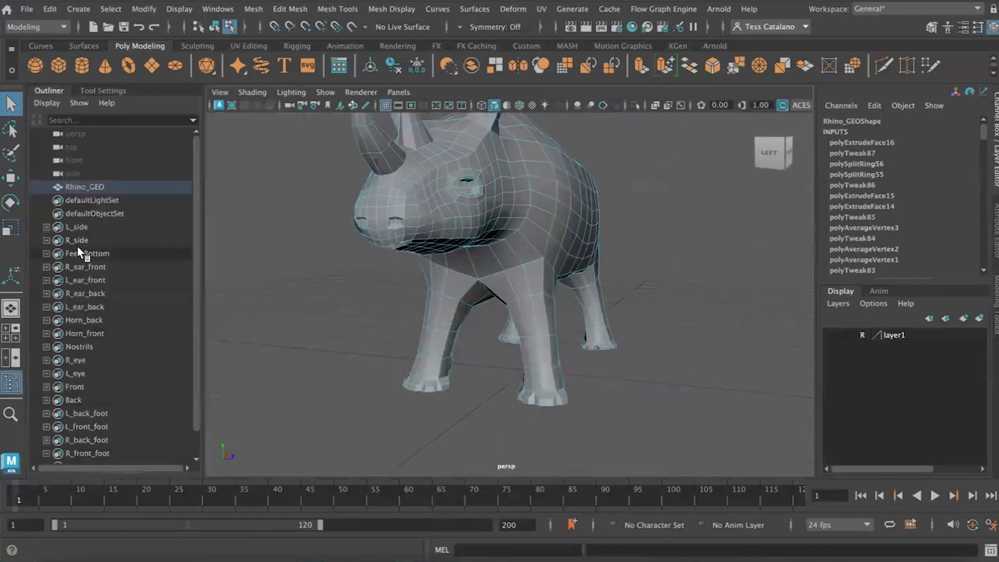
left_click(74, 225)
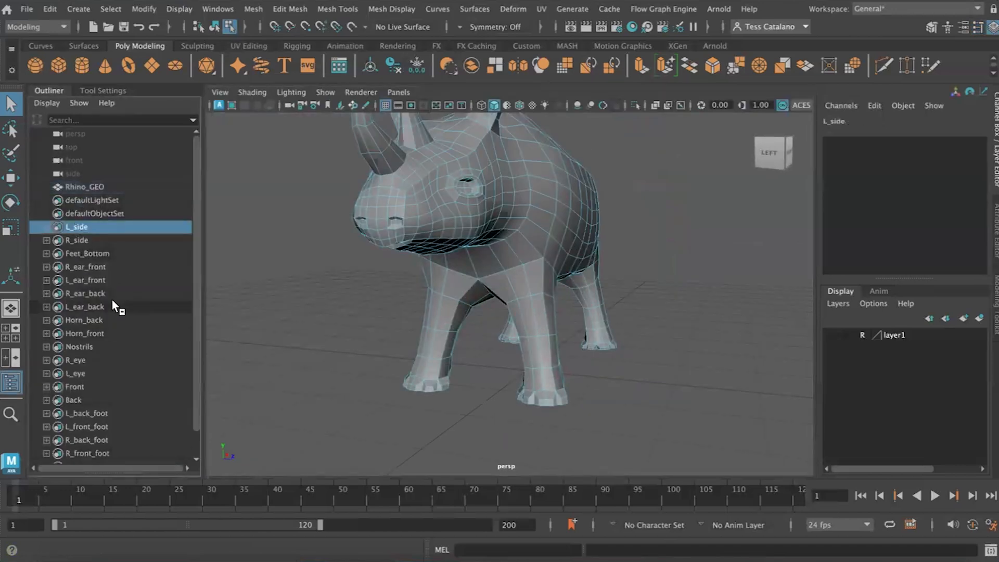
scroll(110, 303, "down", 1)
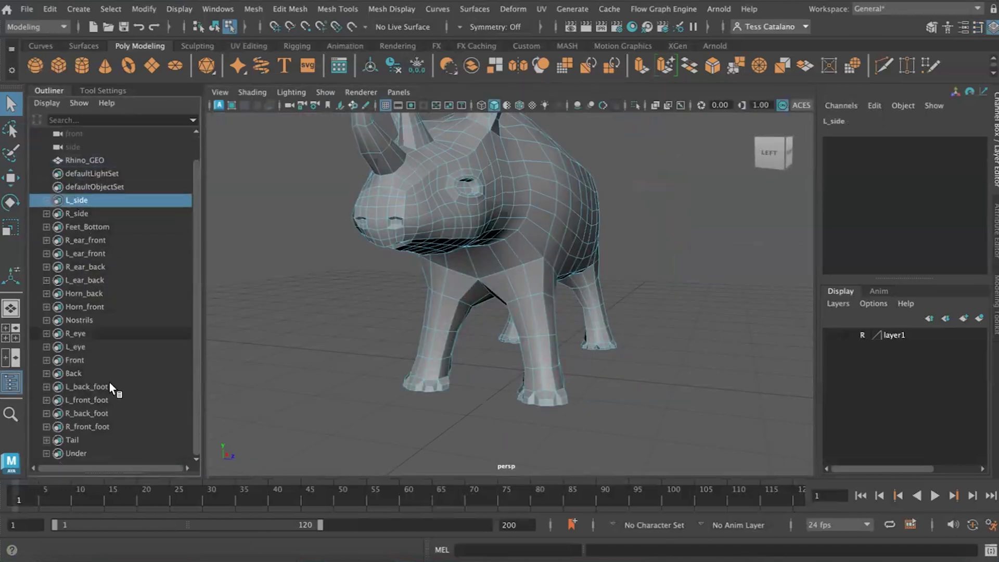
left_click(520, 334)
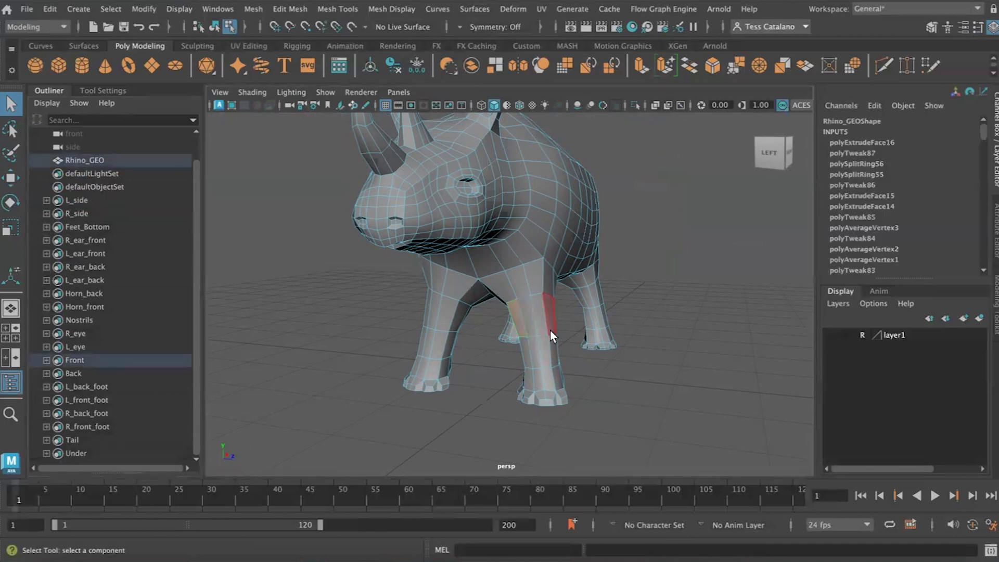
left_click(541, 279)
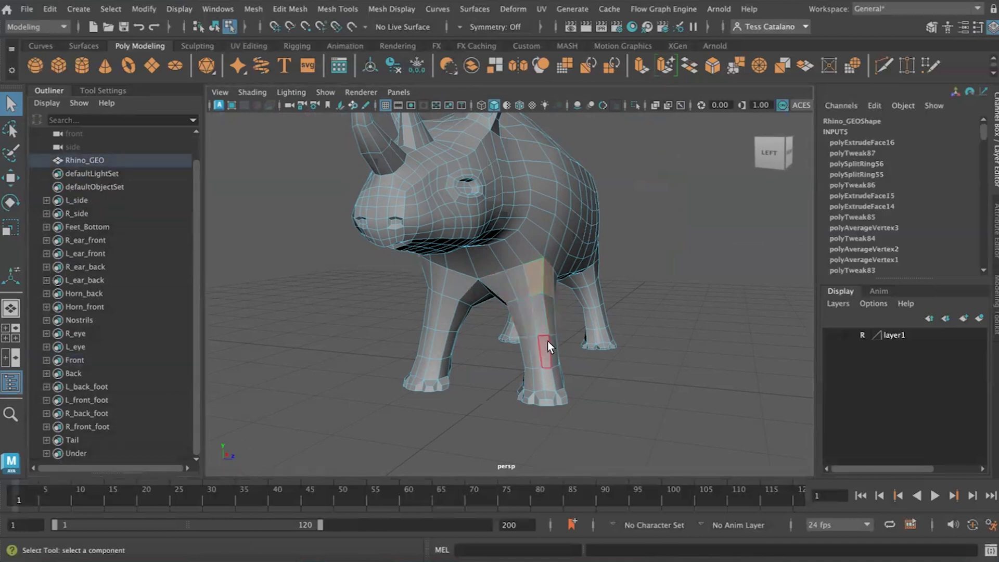